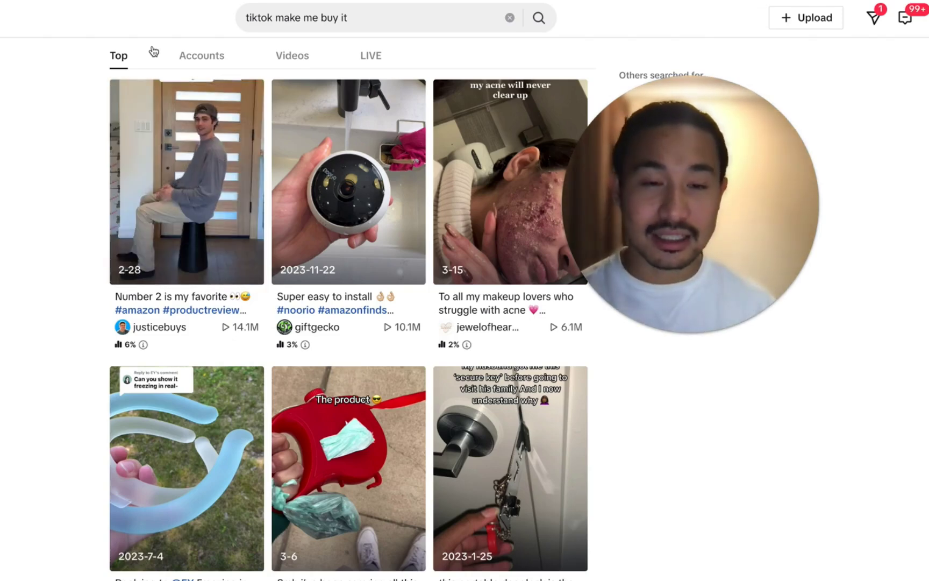
{"action": "left_click_drag", "start_coordinate": [638, 232], "coordinate": [748, 281]}
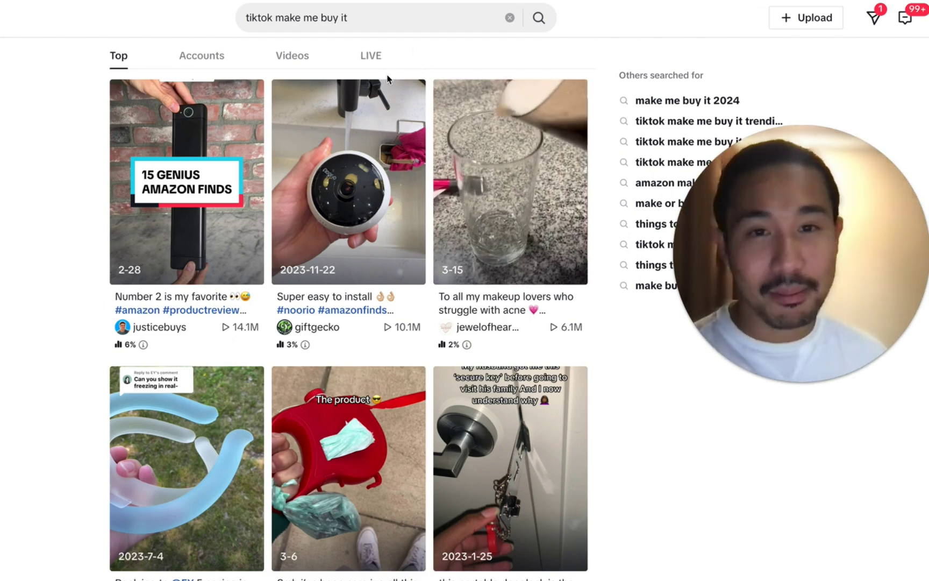
{"action": "scroll", "coordinate": [333, 258], "scroll_direction": "down", "scroll_amount": 5}
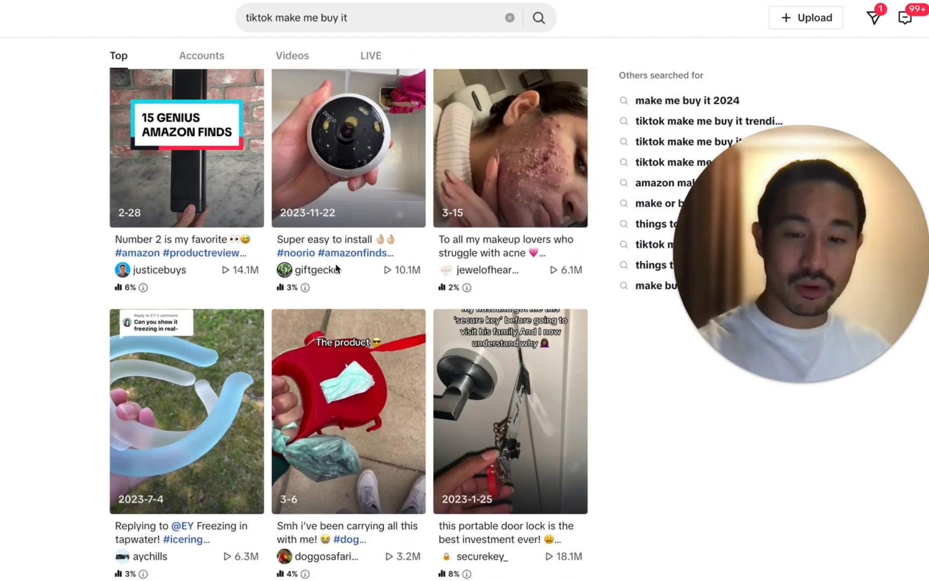
{"action": "scroll", "coordinate": [336, 268], "scroll_direction": "down", "scroll_amount": 8}
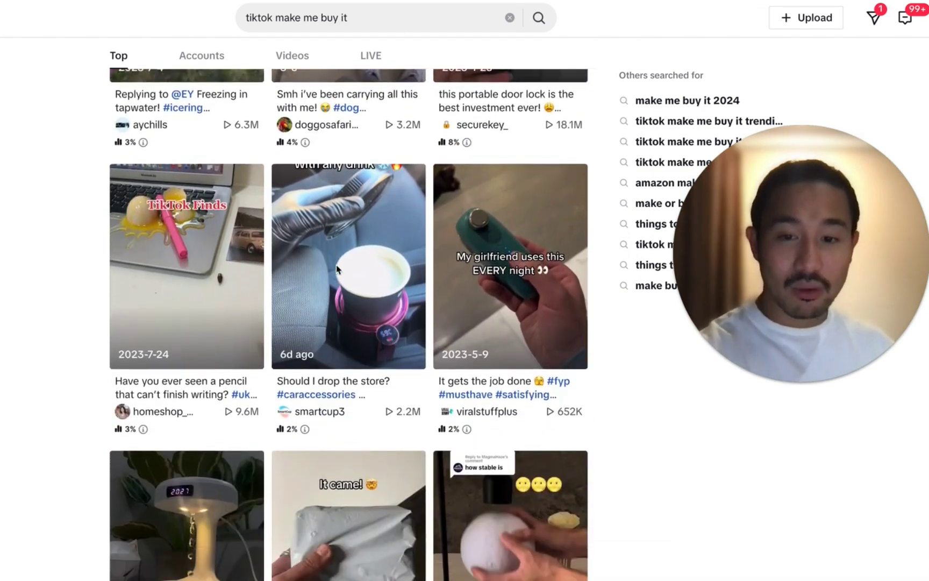
{"action": "scroll", "coordinate": [340, 266], "scroll_direction": "down", "scroll_amount": 5}
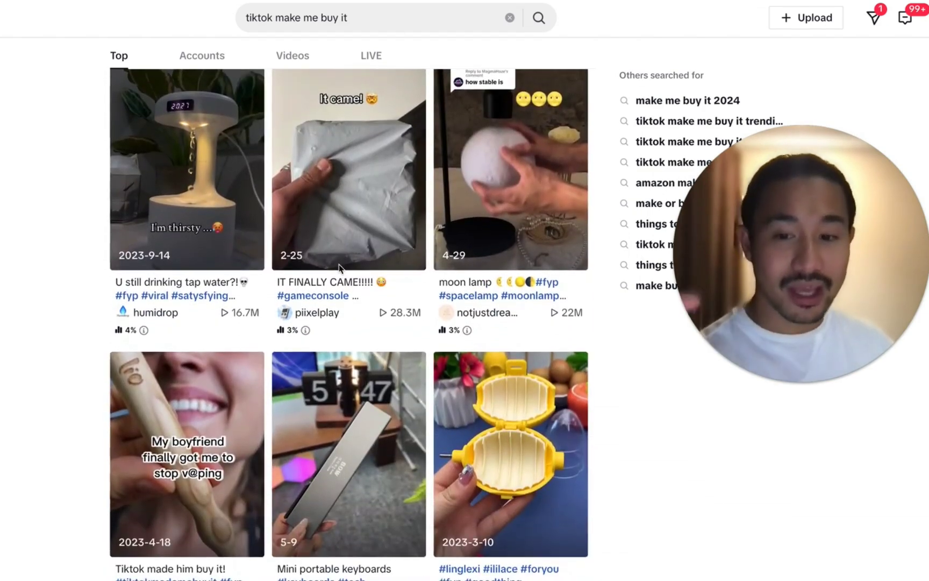
{"action": "scroll", "coordinate": [337, 269], "scroll_direction": "down", "scroll_amount": 3}
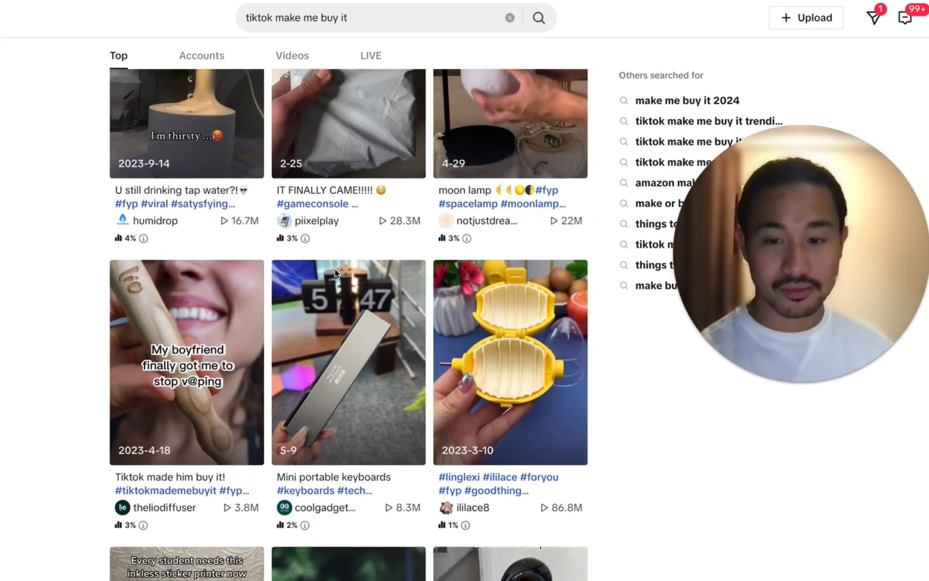
{"action": "scroll", "coordinate": [338, 275], "scroll_direction": "down", "scroll_amount": 1}
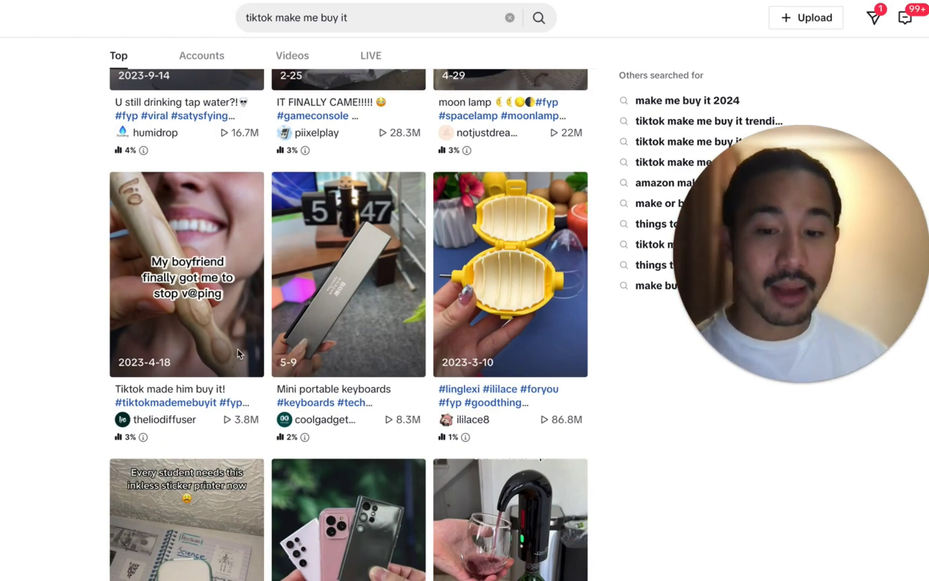
{"action": "scroll", "coordinate": [237, 349], "scroll_direction": "down", "scroll_amount": 1}
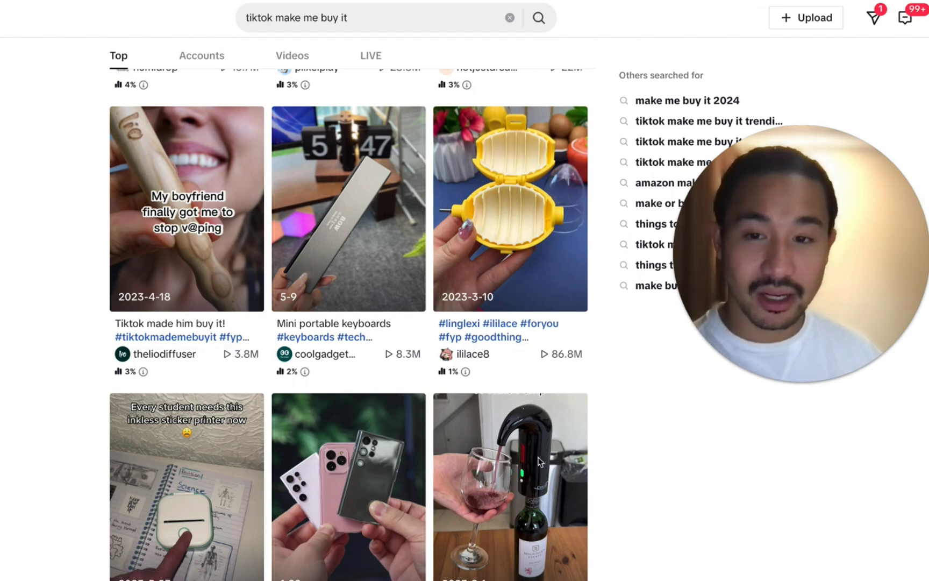
{"action": "scroll", "coordinate": [344, 371], "scroll_direction": "down", "scroll_amount": 1}
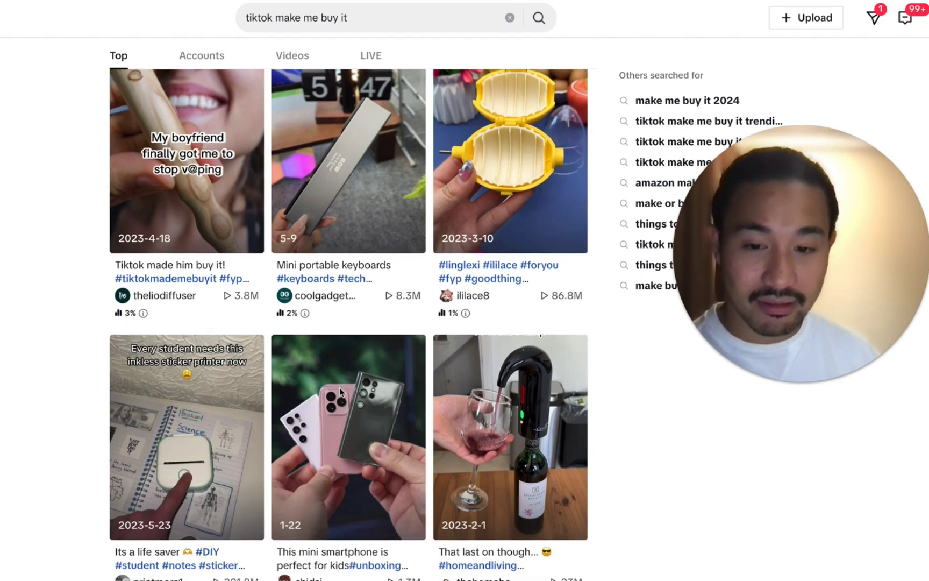
{"action": "scroll", "coordinate": [117, 397], "scroll_direction": "down", "scroll_amount": 2}
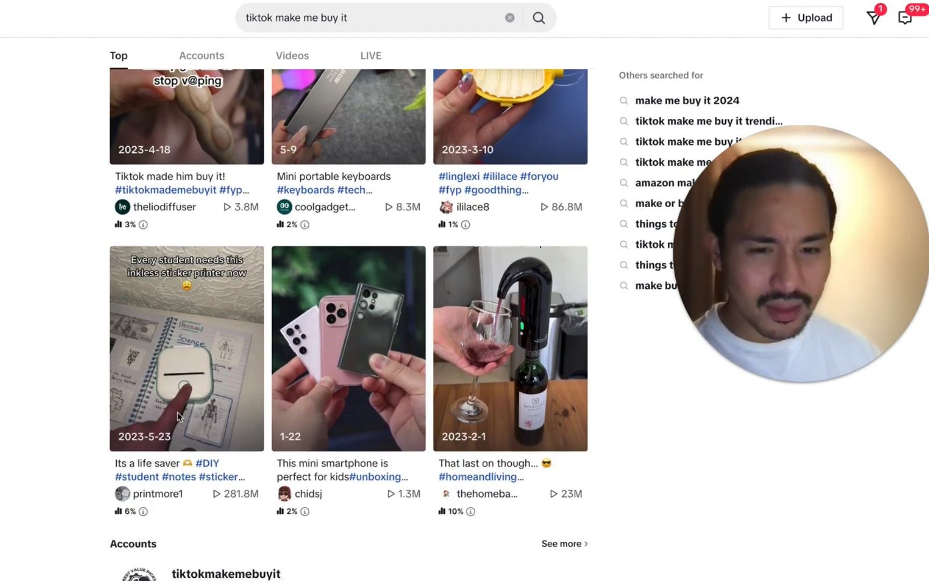
{"action": "scroll", "coordinate": [222, 416], "scroll_direction": "down", "scroll_amount": 1}
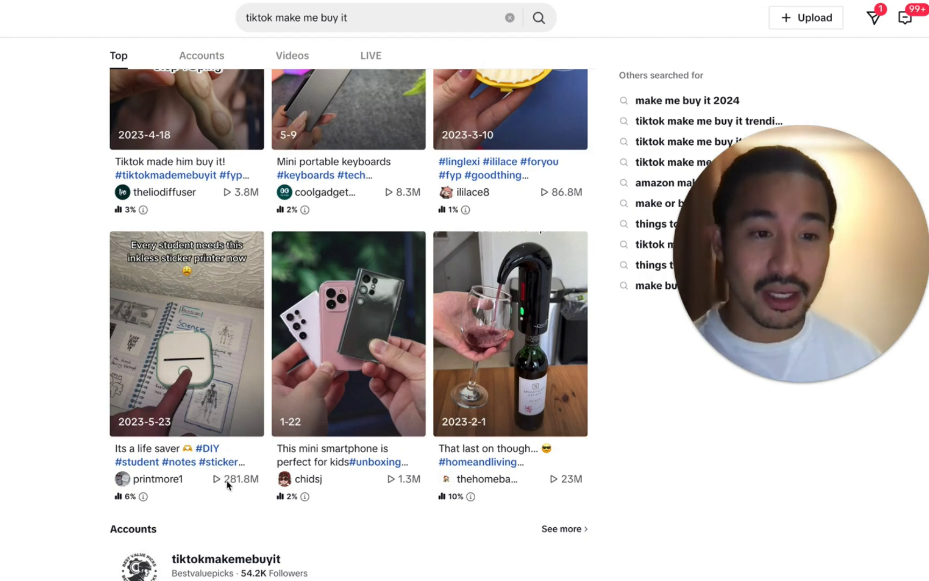
Step: Open the inkless sticker printer video on TikTok and pause it
{"action": "left_click", "coordinate": [218, 391]}
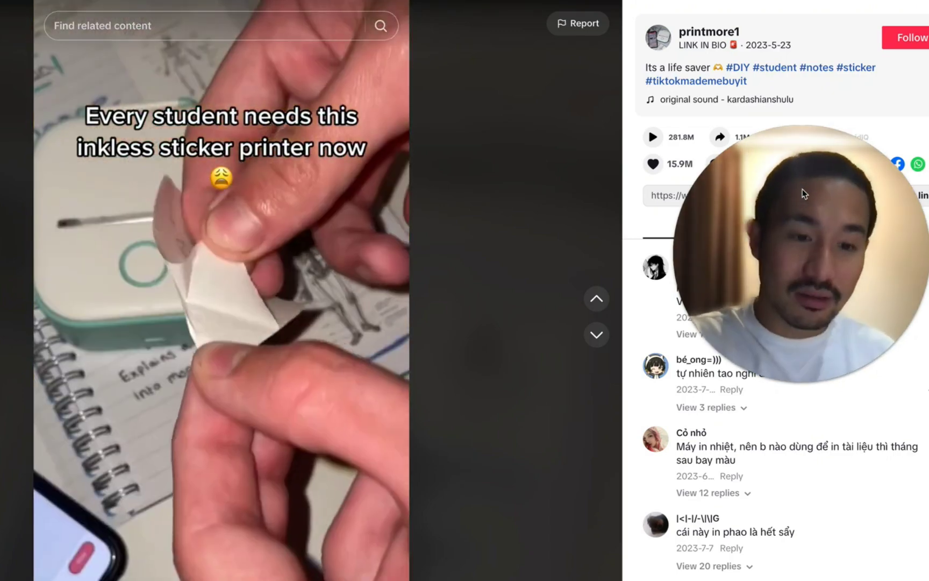
{"action": "left_click_drag", "start_coordinate": [794, 244], "coordinate": [495, 424]}
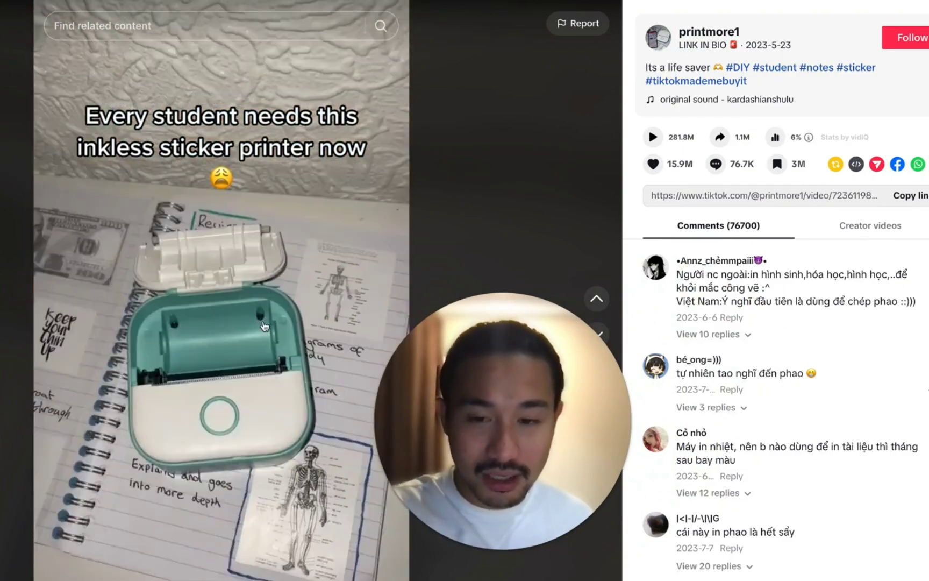
{"action": "left_click", "coordinate": [302, 360]}
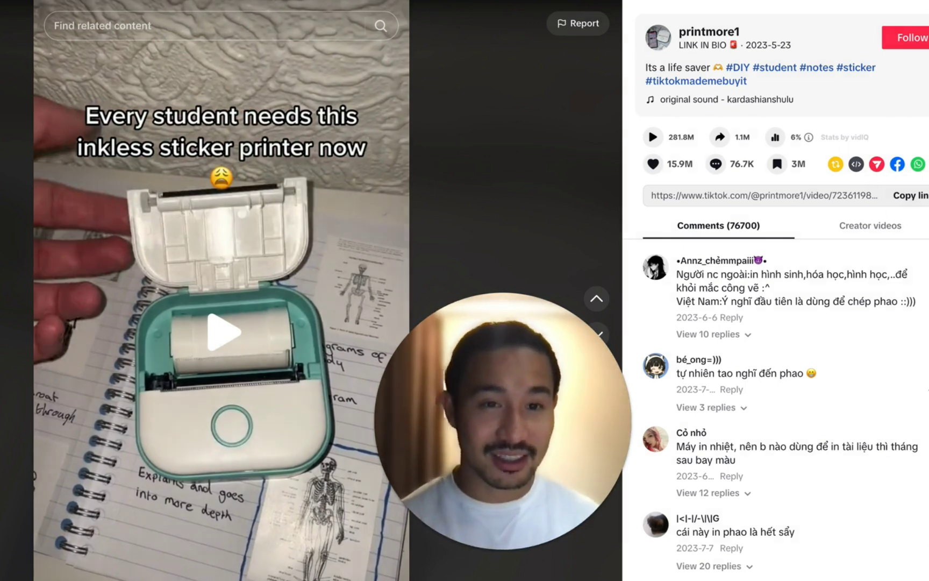
Step: Load the Helium 10 homepage, helium10.com, in a new tab
{"action": "key", "text": "super+t"}
{"action": "type", "text": "helium10"}
{"action": "key", "text": "Return"}
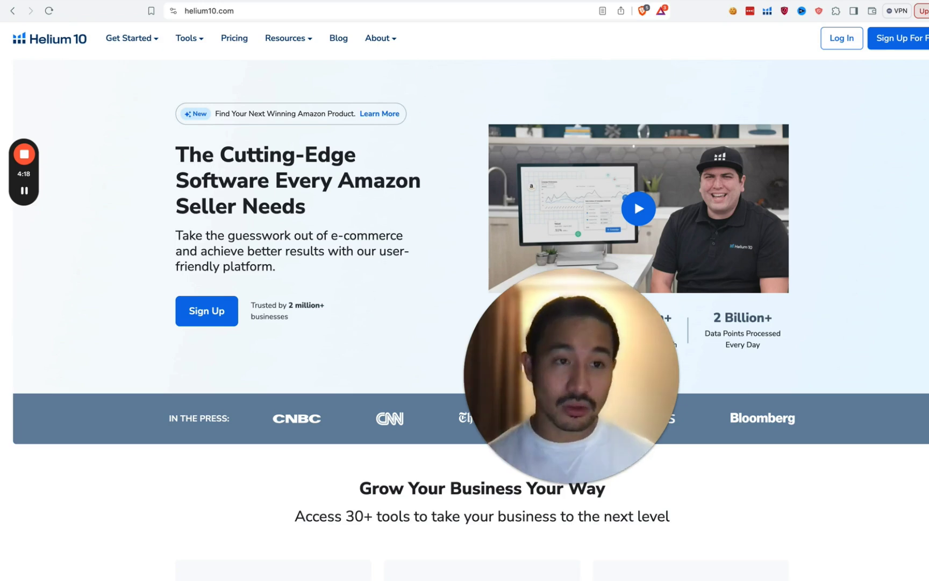
Step: Search 'junglesco' in a new tab and open the junglescout.com homepage
{"action": "key", "text": "super+t"}
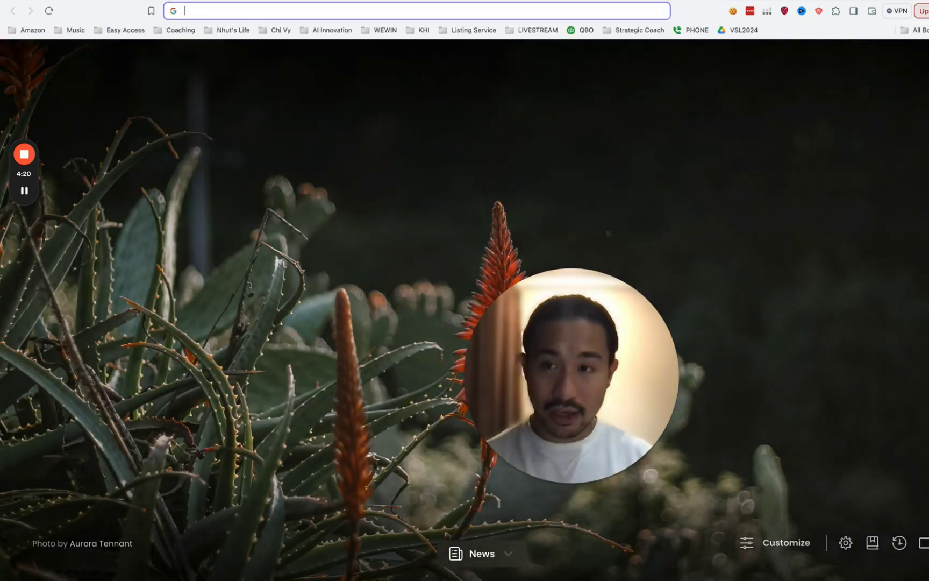
{"action": "type", "text": "junglescout"}
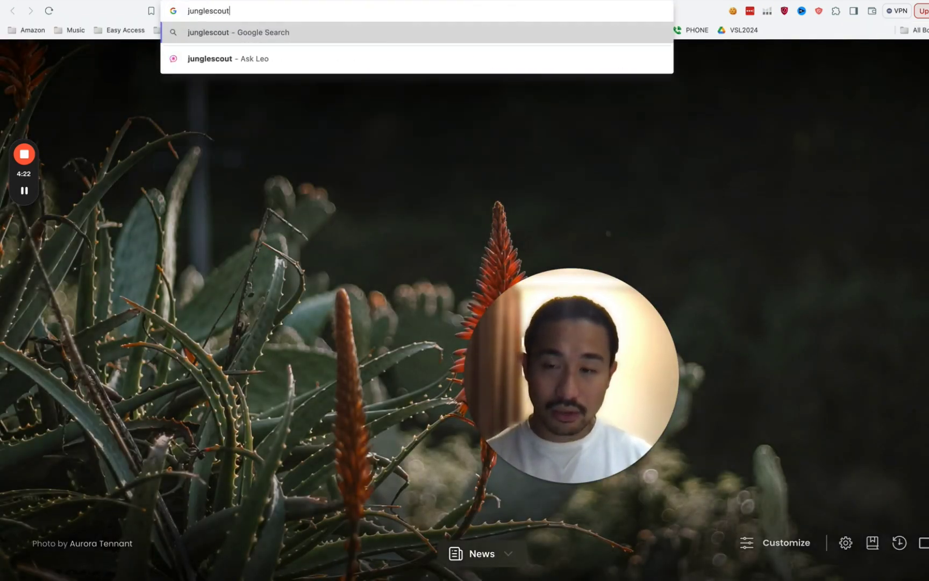
{"action": "key", "text": "Return"}
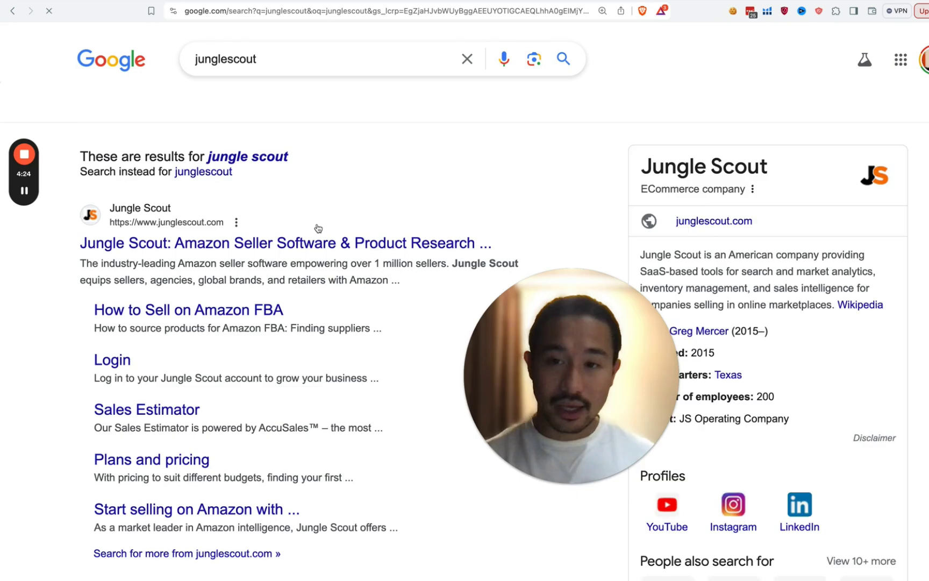
{"action": "left_click", "coordinate": [244, 247]}
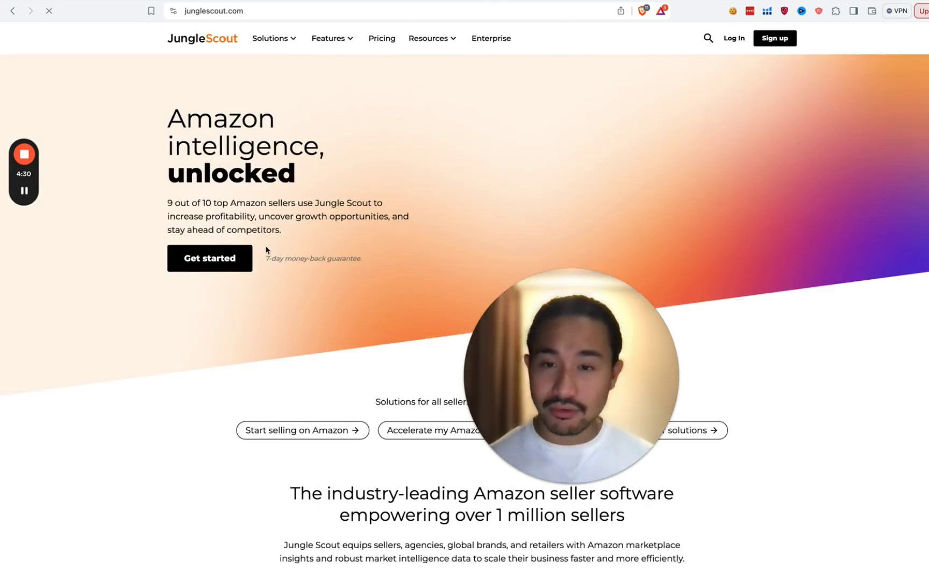
{"action": "scroll", "coordinate": [604, 207], "scroll_direction": "down", "scroll_amount": 1}
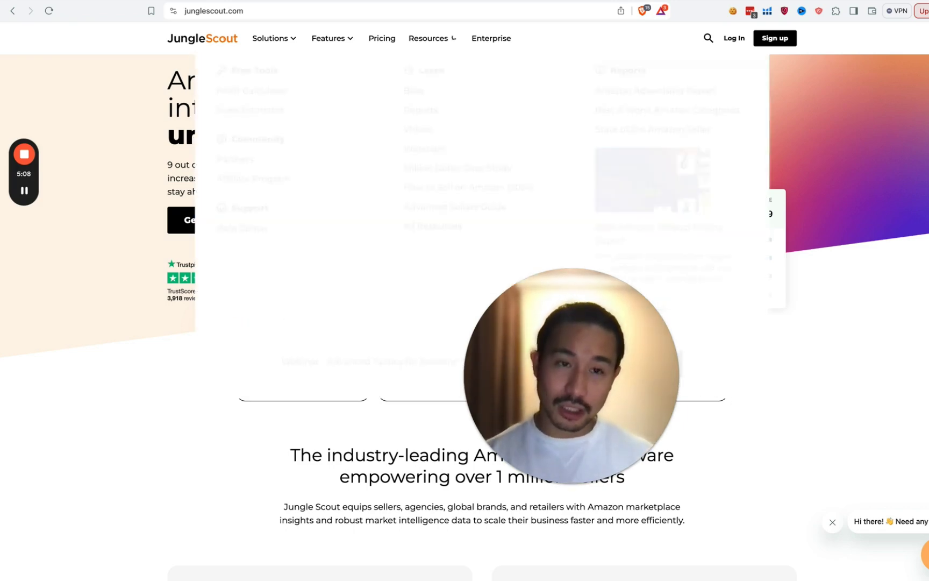
Step: Search 'viral launch' in a new tab and open the viral-launch.com homepage
{"action": "key", "text": "super+t"}
{"action": "type", "text": "v"}
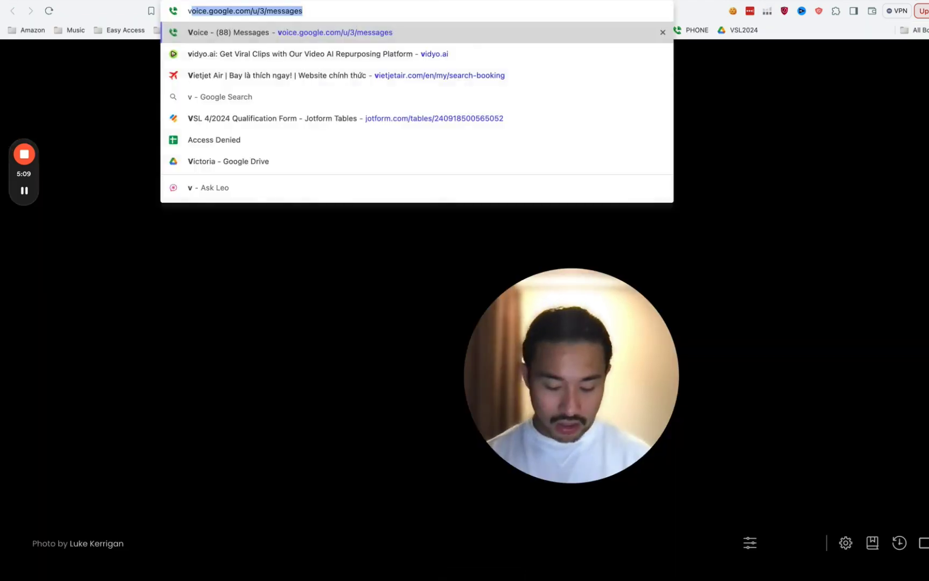
{"action": "type", "text": "iral launch"}
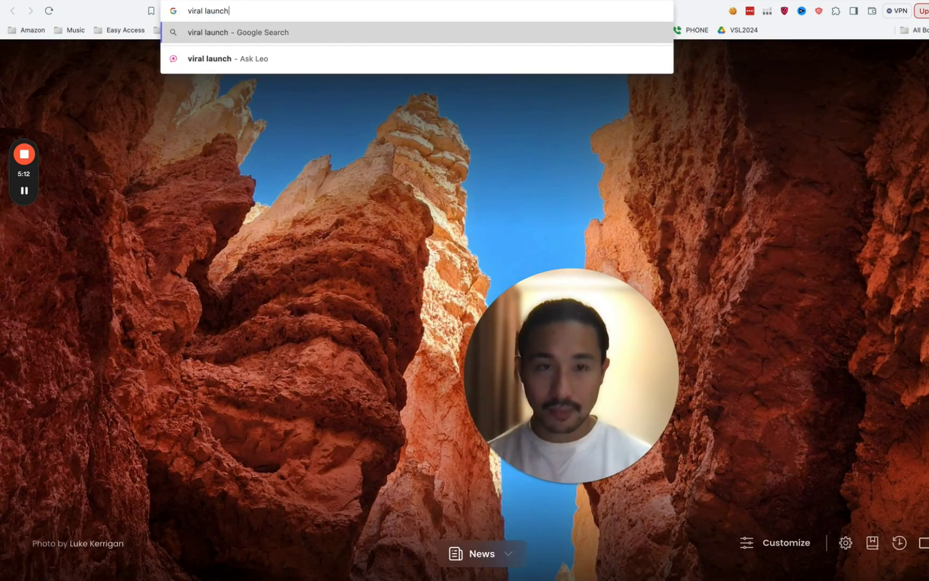
{"action": "key", "text": "Return"}
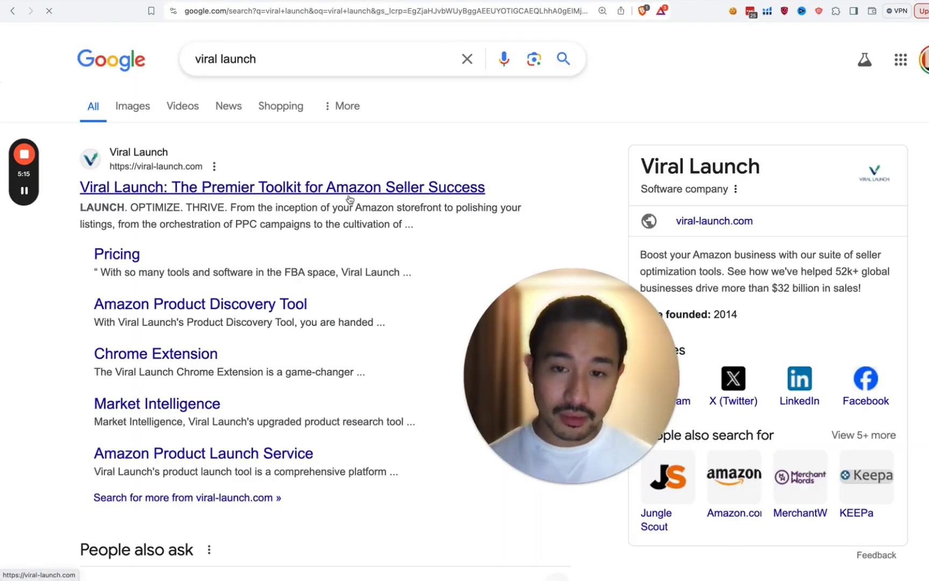
{"action": "left_click", "coordinate": [356, 198]}
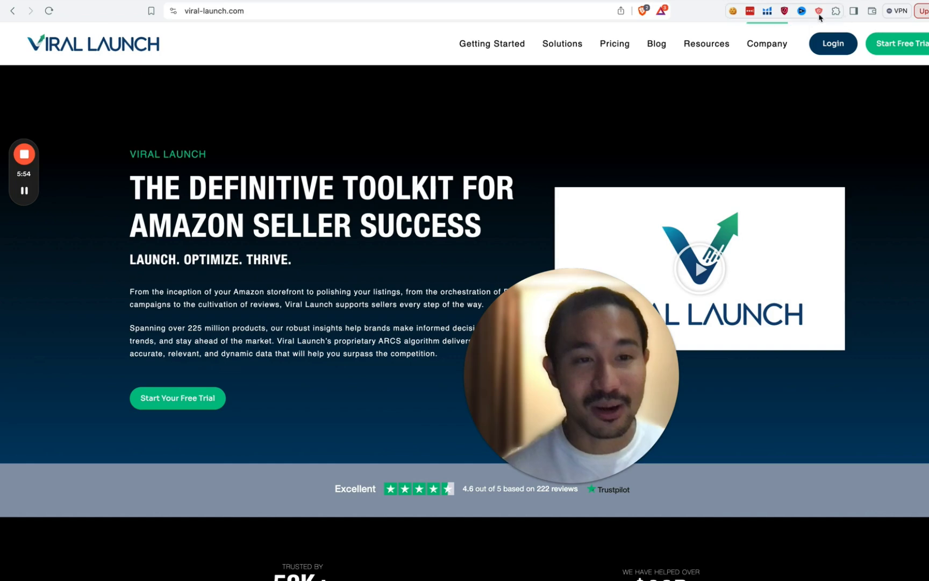
Step: Search 'datadive' and browse the datadive.tools homepage, then return to the Helium 10 tab
{"action": "key", "text": "super+t"}
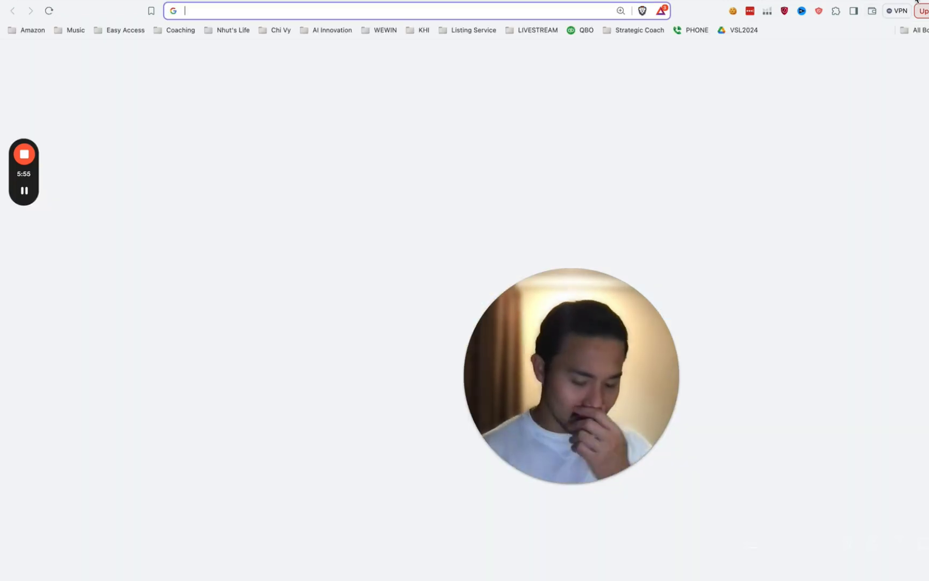
{"action": "type", "text": "datadive"}
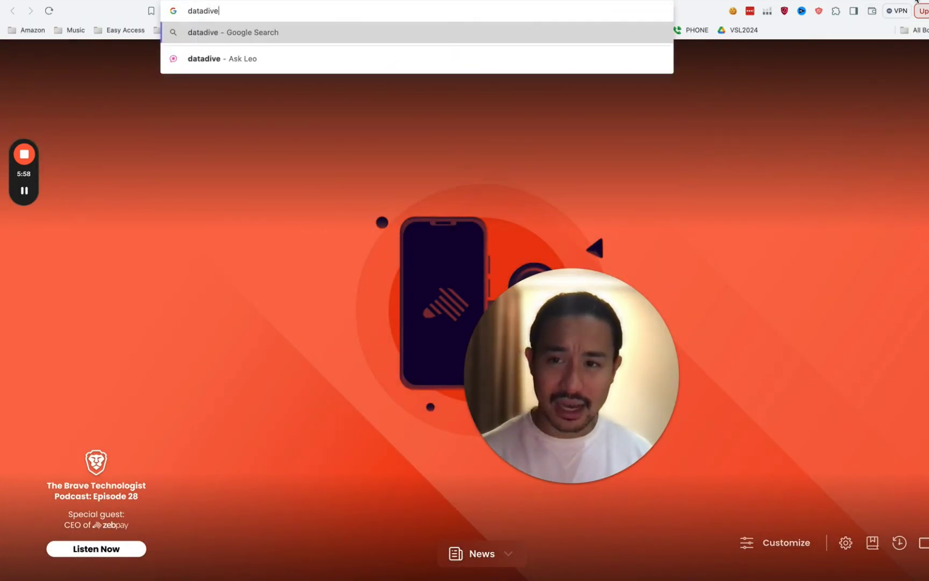
{"action": "key", "text": "Return"}
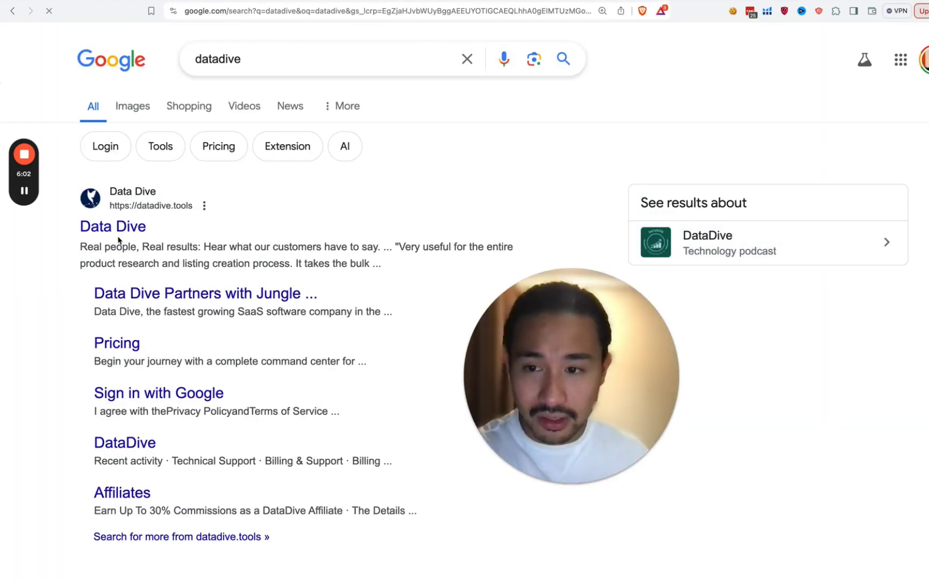
{"action": "left_click", "coordinate": [121, 233]}
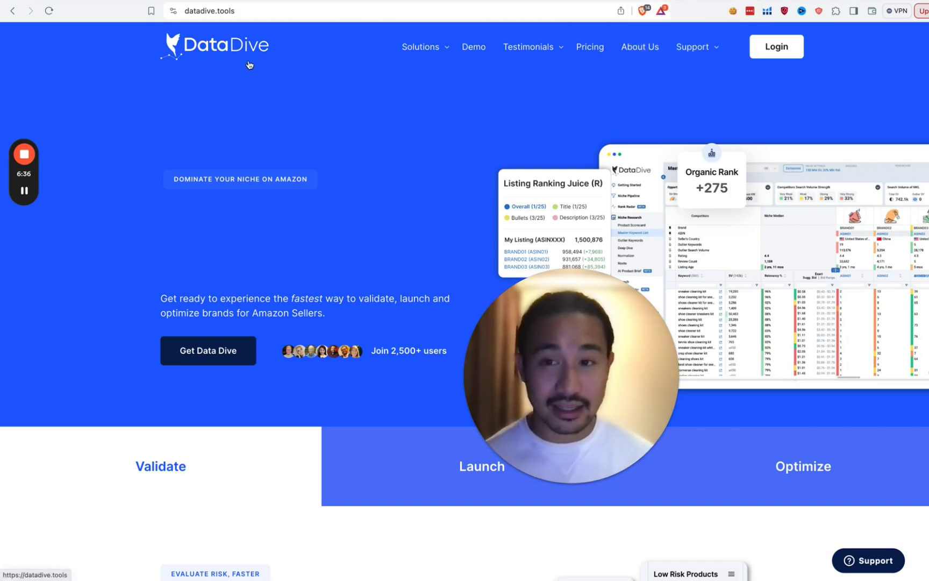
{"action": "scroll", "coordinate": [257, 295], "scroll_direction": "down", "scroll_amount": 1}
{"action": "scroll", "coordinate": [257, 295], "scroll_direction": "down", "scroll_amount": 1}
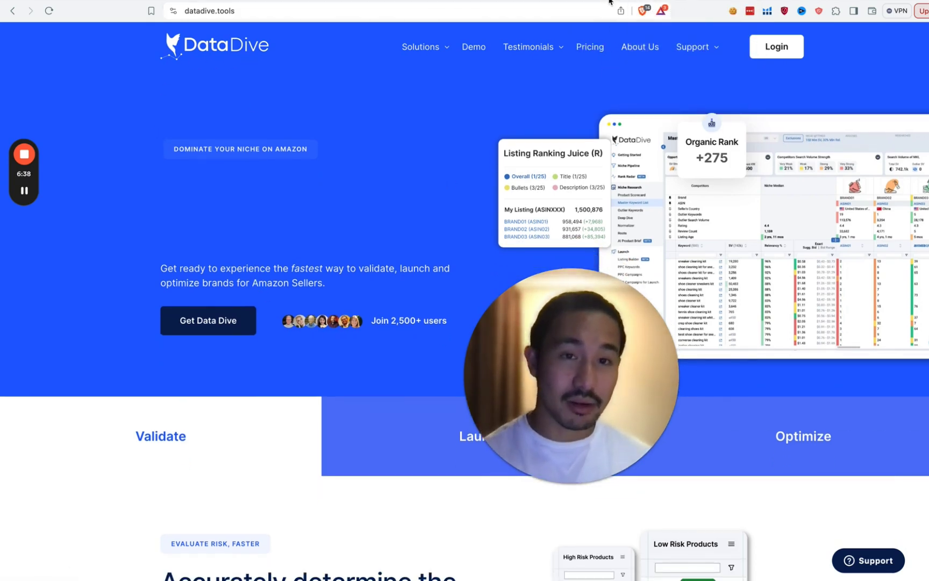
{"action": "left_click", "coordinate": [608, 2]}
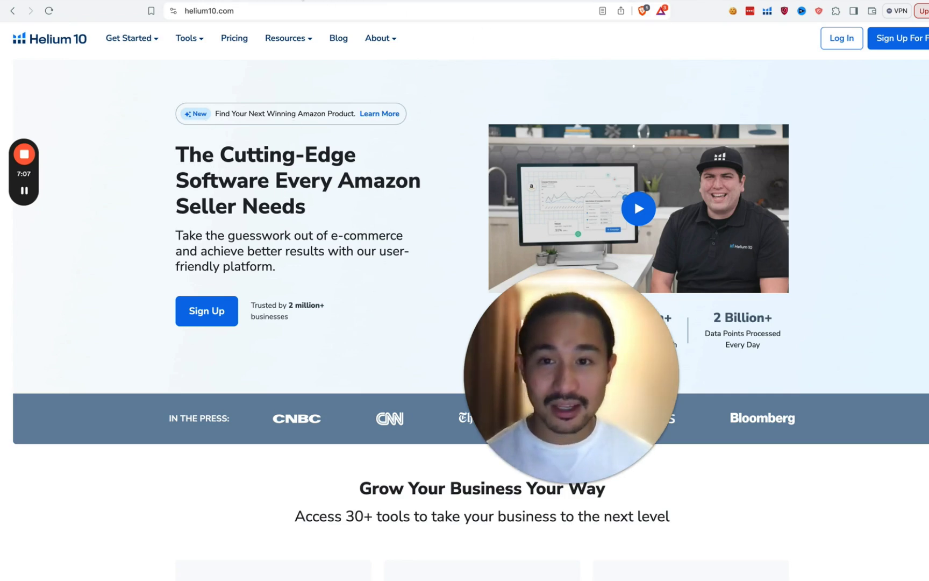
Step: Move to the adjacent tab to reach the Amazon facial steamer product page
{"action": "key", "text": "ctrl+Tab"}
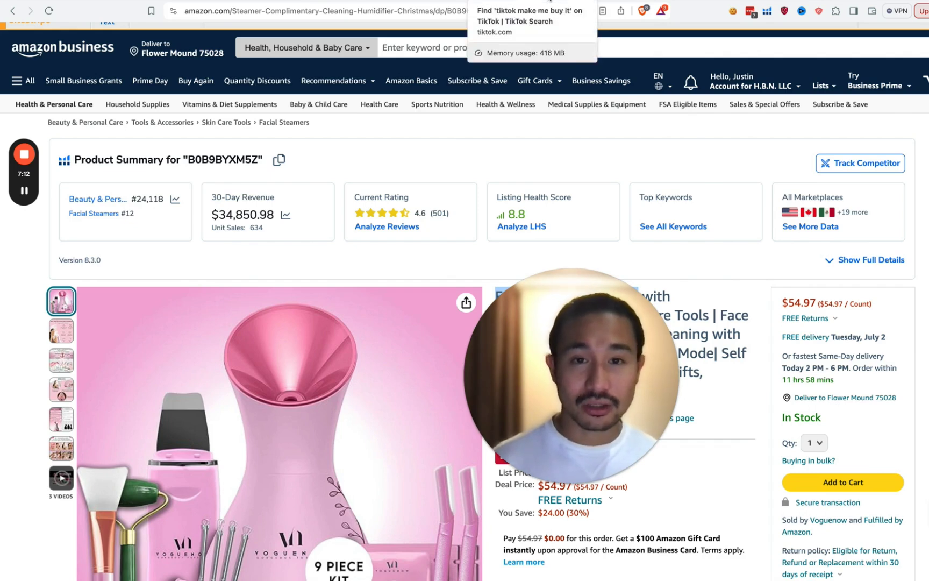
Step: Check the TikTok sticker printer video and select its web address
{"action": "left_click", "coordinate": [549, 2]}
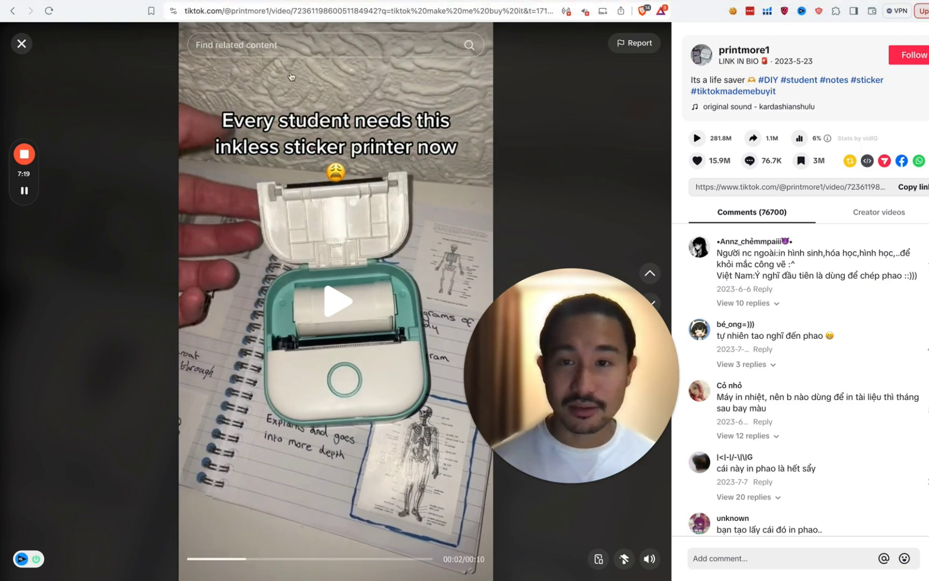
{"action": "left_click", "coordinate": [294, 6]}
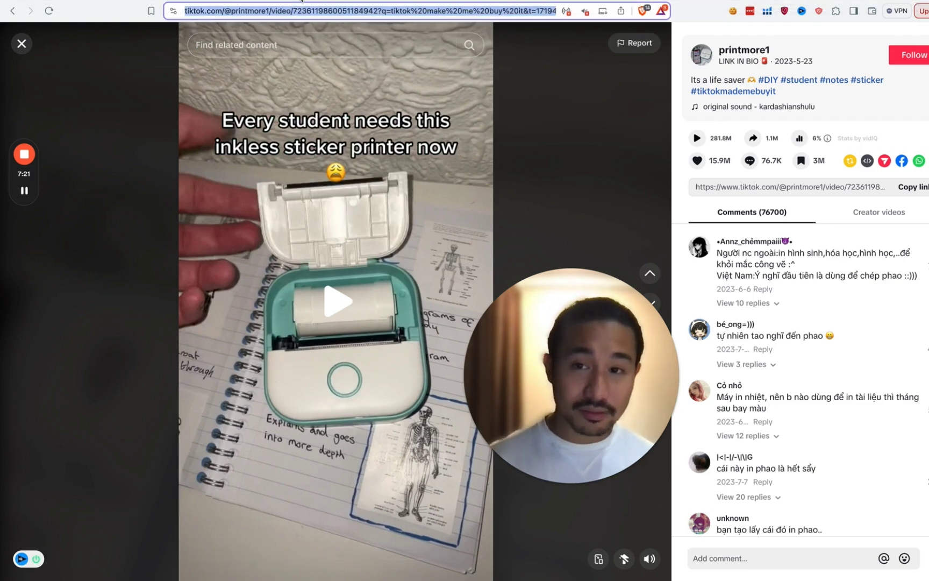
{"action": "key", "text": "ctrl+shift+Tab"}
Step: Search Amazon for 'mini inkless printer' across All Departments
{"action": "left_click", "coordinate": [483, 48]}
{"action": "type", "text": "min"}
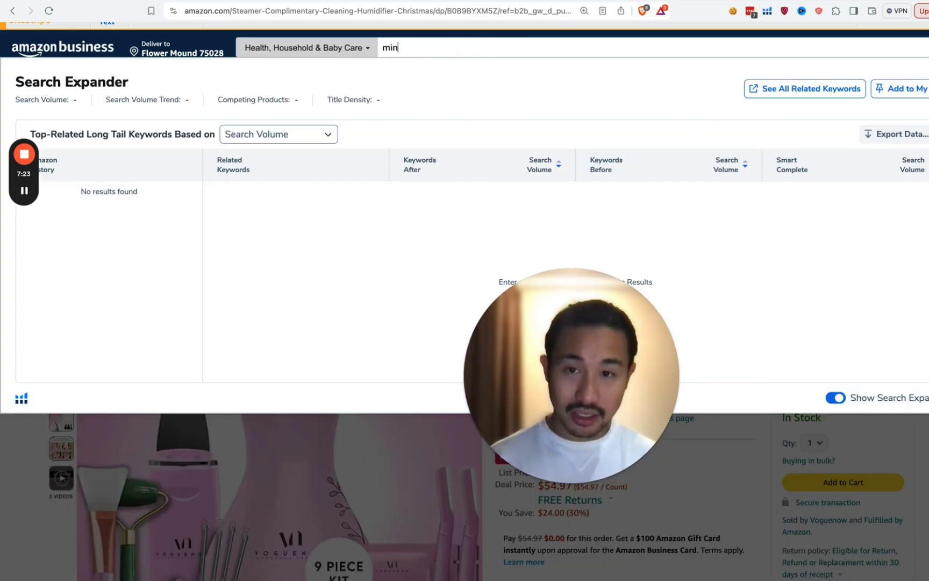
{"action": "type", "text": "i inkless printer"}
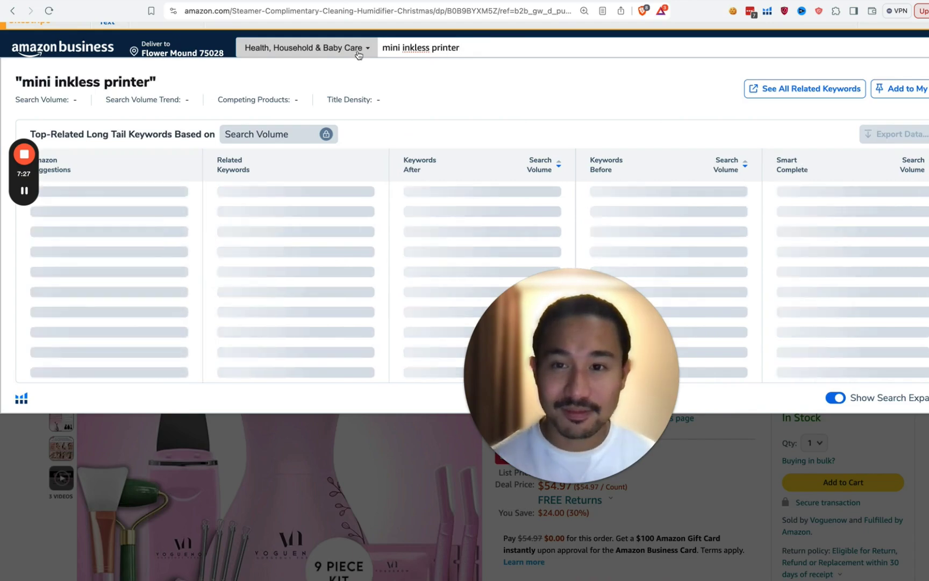
{"action": "left_click", "coordinate": [306, 48]}
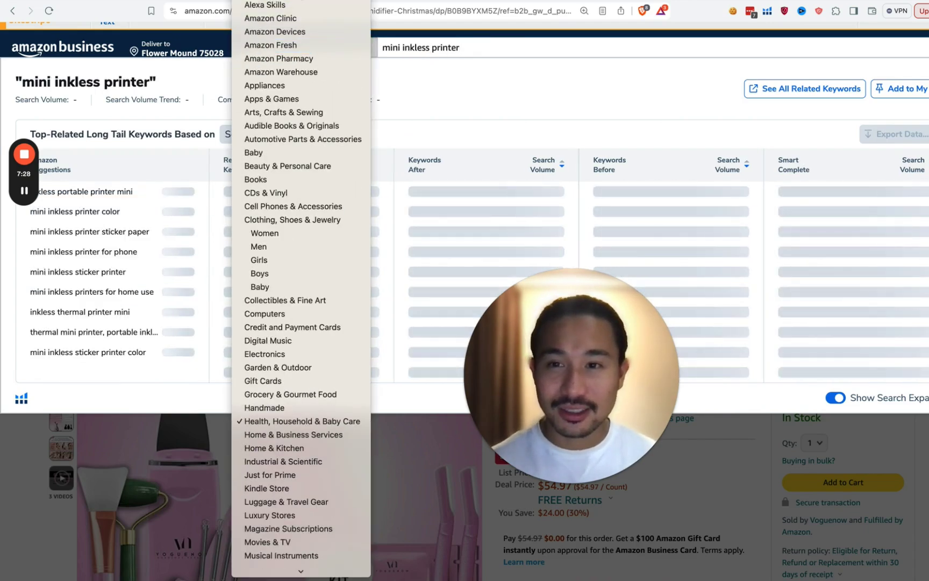
{"action": "left_click", "coordinate": [299, 18]}
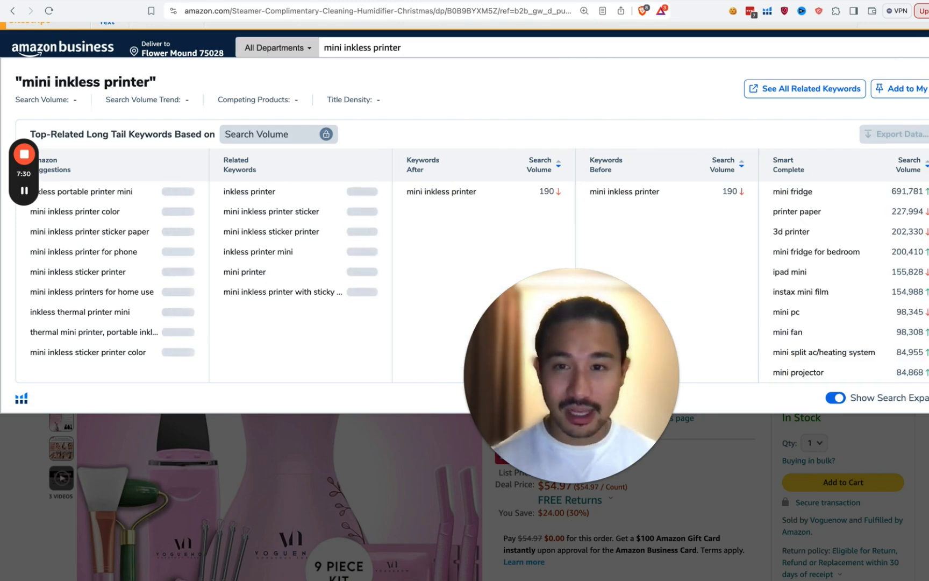
{"action": "mouse_move", "coordinate": [838, 217]}
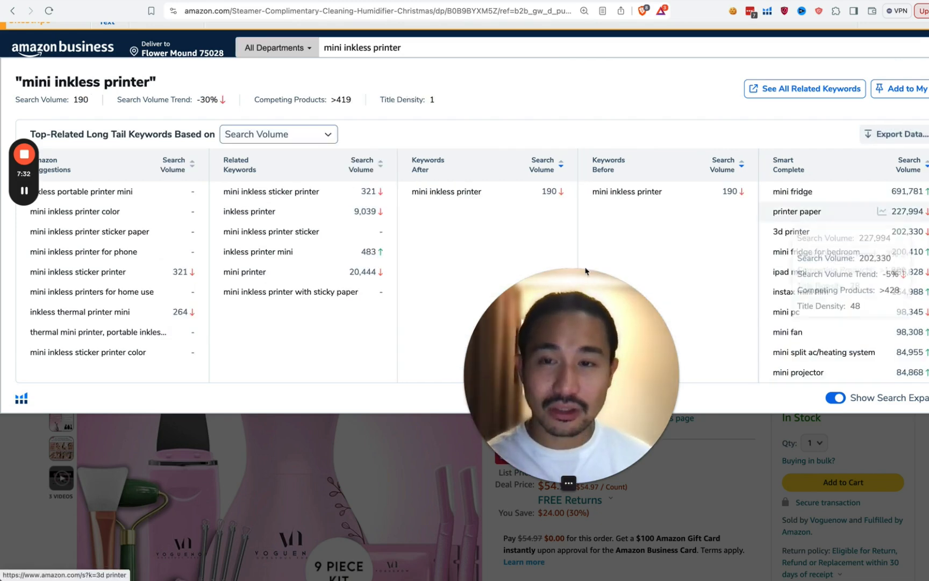
{"action": "key", "text": "Return"}
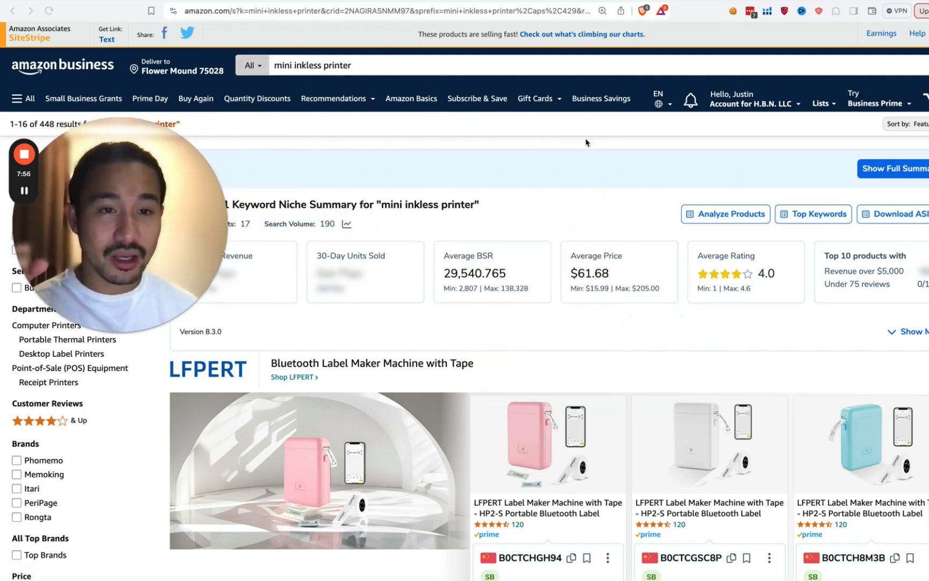
Step: Open the Helium 10 extension's tool list from the Chrome toolbar
{"action": "left_click", "coordinate": [767, 13]}
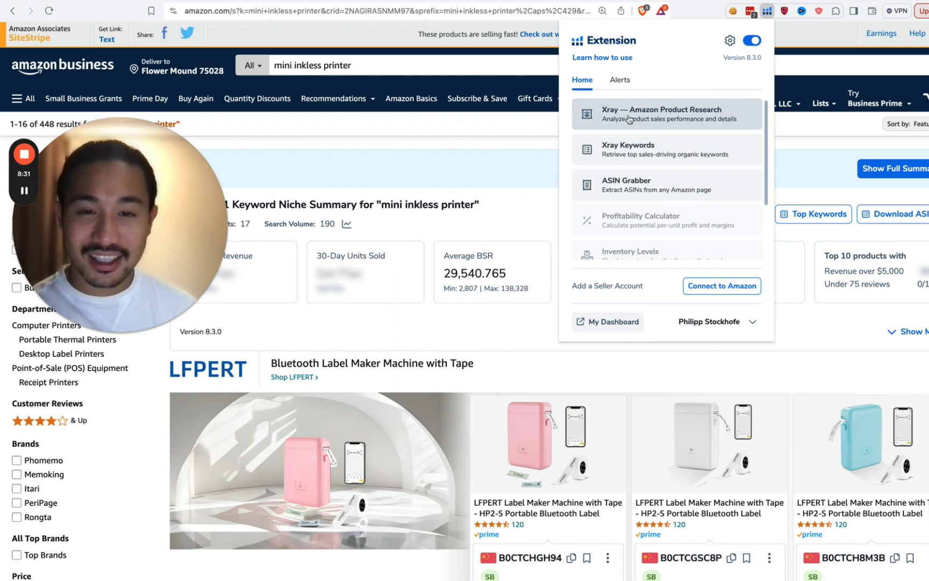
Step: Run Helium 10 Xray product research on the mini inkless printer results
{"action": "left_click", "coordinate": [629, 119]}
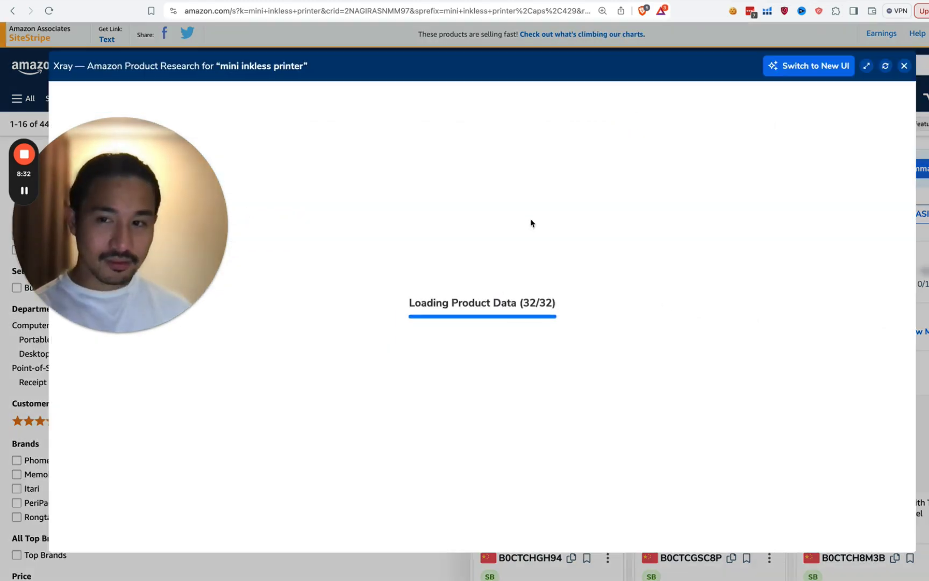
{"action": "left_click_drag", "start_coordinate": [184, 200], "coordinate": [786, 103]}
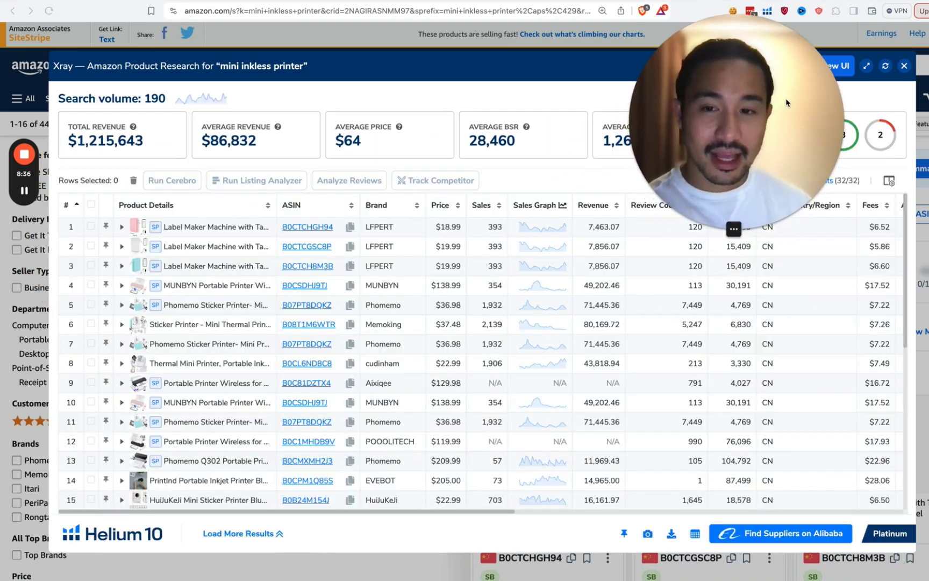
{"action": "left_click", "coordinate": [729, 229]}
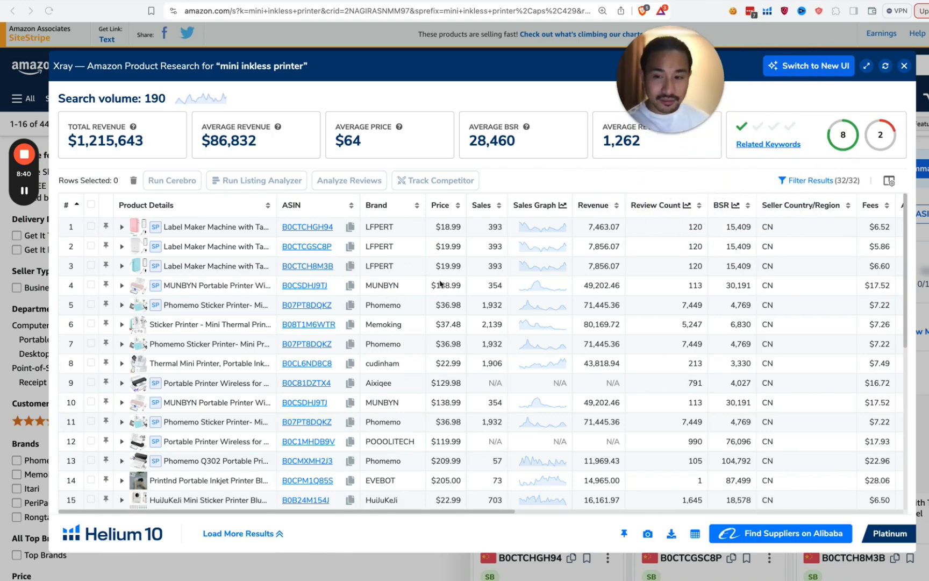
Step: Filter the Xray table to hide sponsored products
{"action": "left_click", "coordinate": [800, 182]}
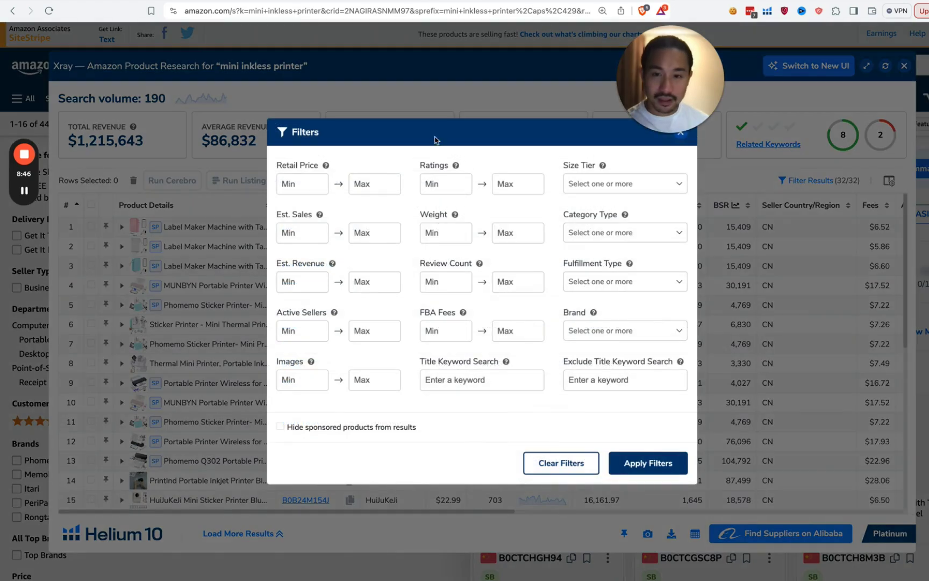
{"action": "key", "text": "Escape"}
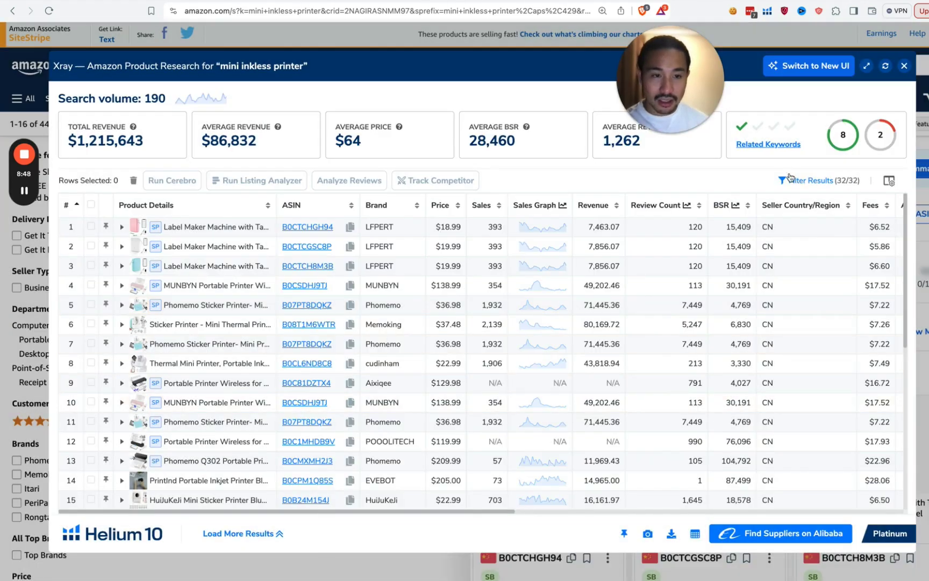
{"action": "left_click", "coordinate": [792, 181]}
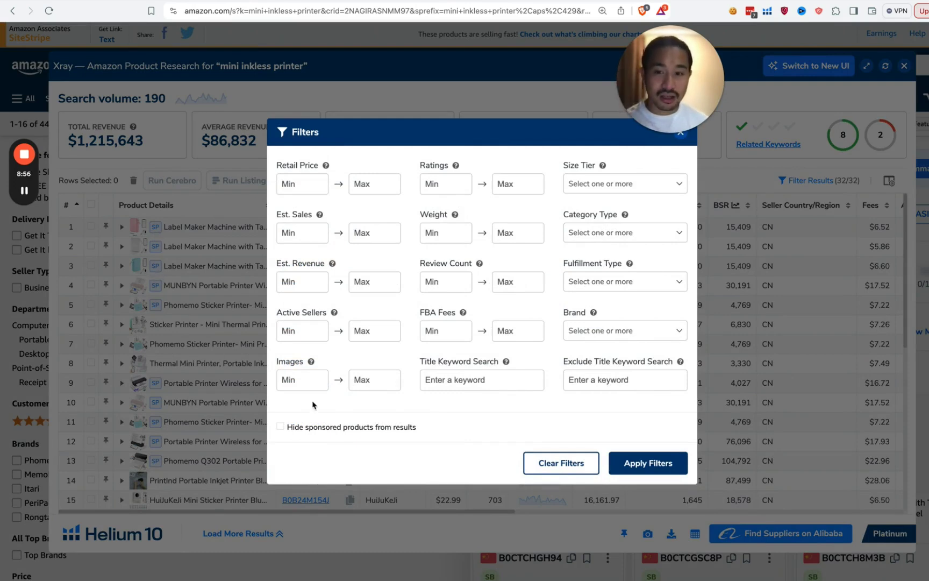
{"action": "left_click", "coordinate": [286, 428]}
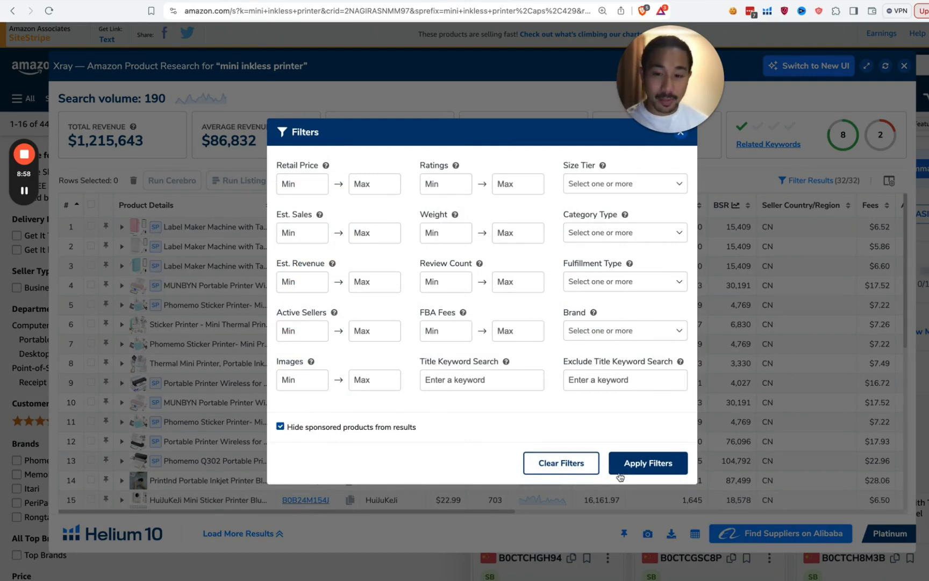
{"action": "left_click", "coordinate": [665, 469]}
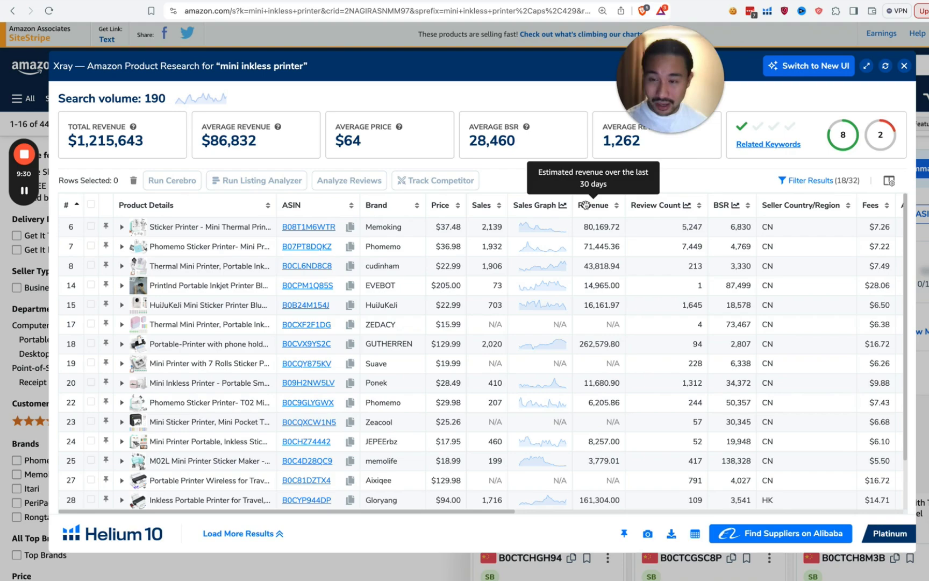
{"action": "mouse_move", "coordinate": [177, 231]}
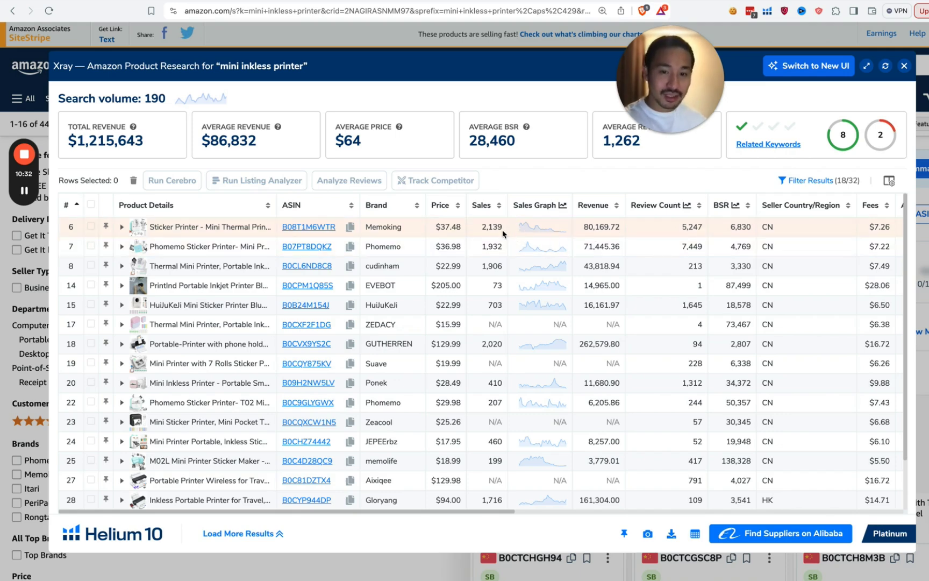
{"action": "left_click", "coordinate": [544, 234]}
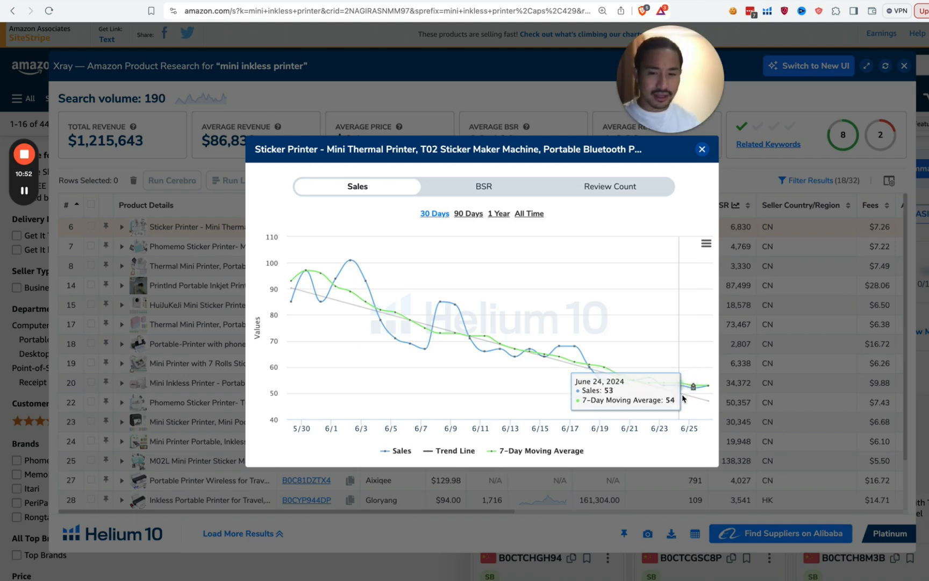
{"action": "left_click", "coordinate": [521, 216]}
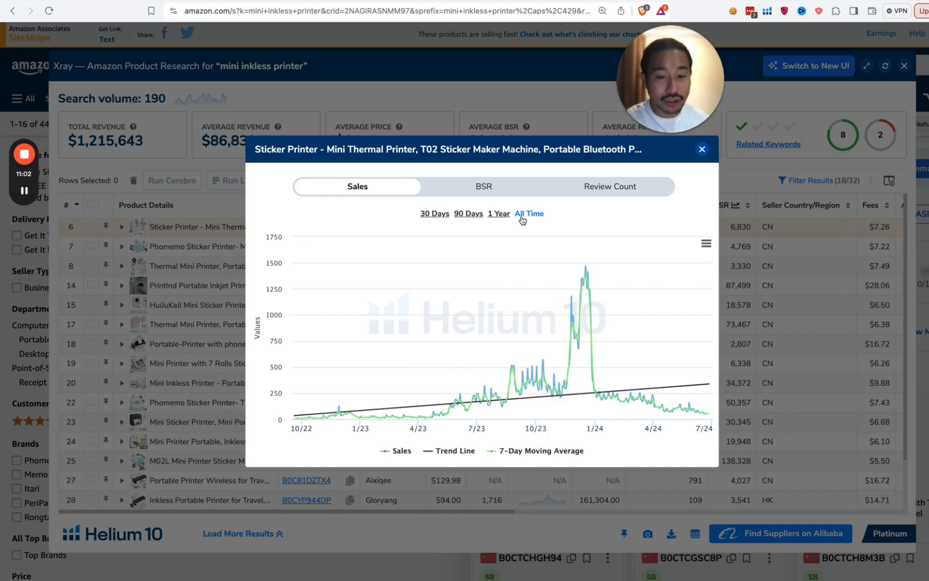
{"action": "mouse_move", "coordinate": [287, 401]}
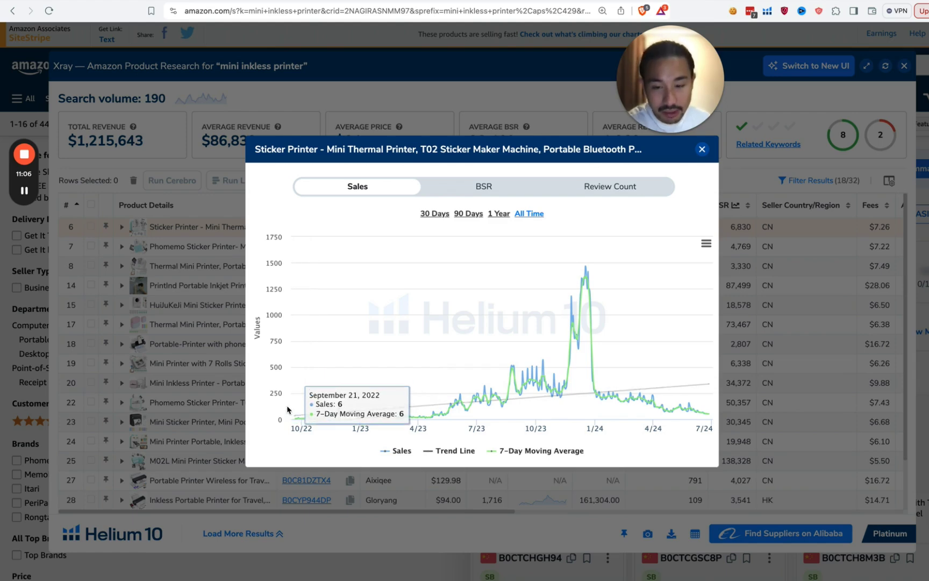
{"action": "mouse_move", "coordinate": [297, 419]}
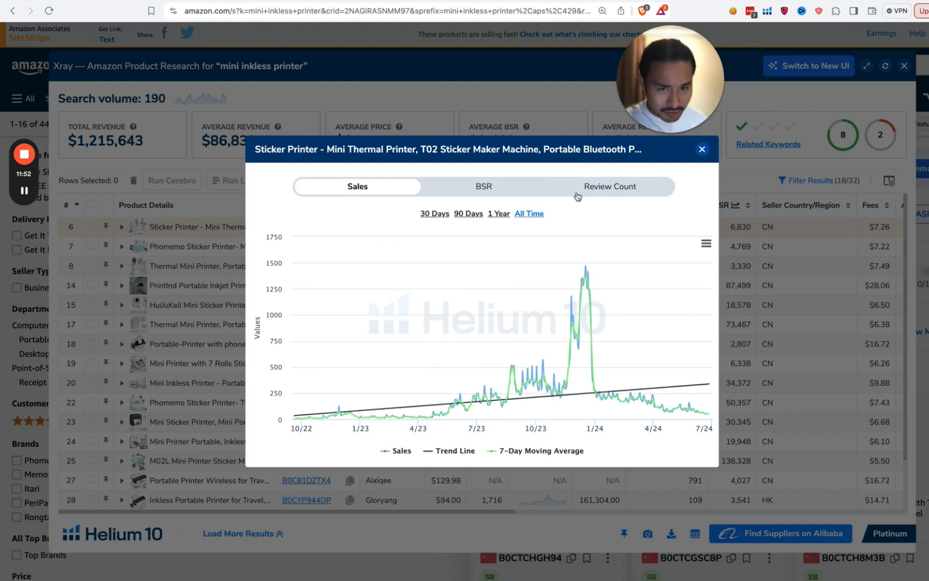
{"action": "left_click", "coordinate": [614, 198]}
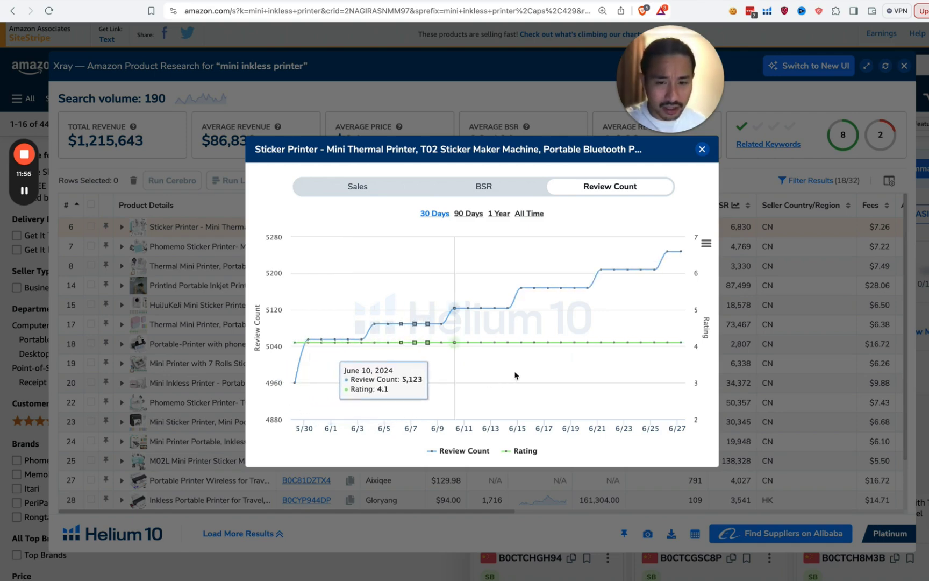
{"action": "left_click", "coordinate": [501, 193]}
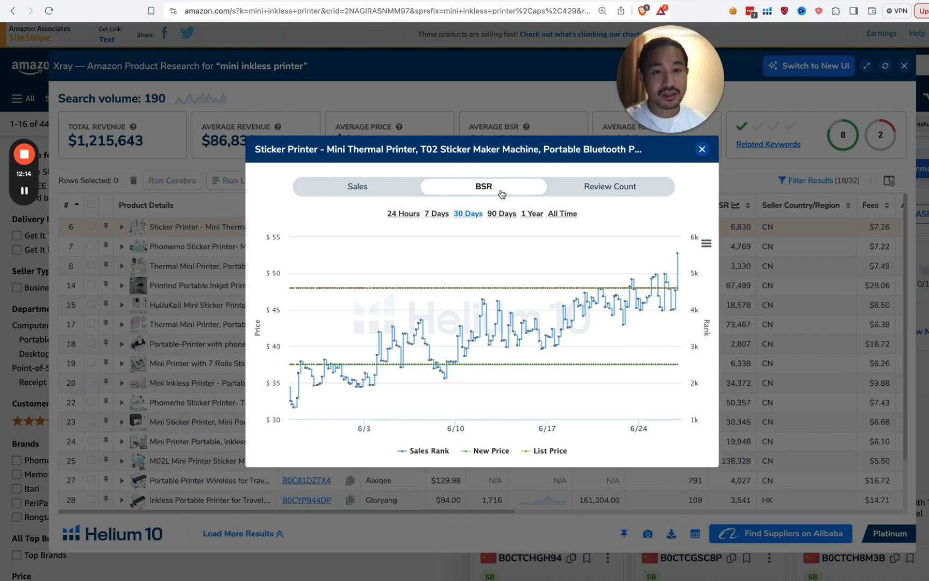
{"action": "left_click", "coordinate": [702, 151]}
{"action": "scroll", "coordinate": [592, 247], "scroll_direction": "right", "scroll_amount": 2}
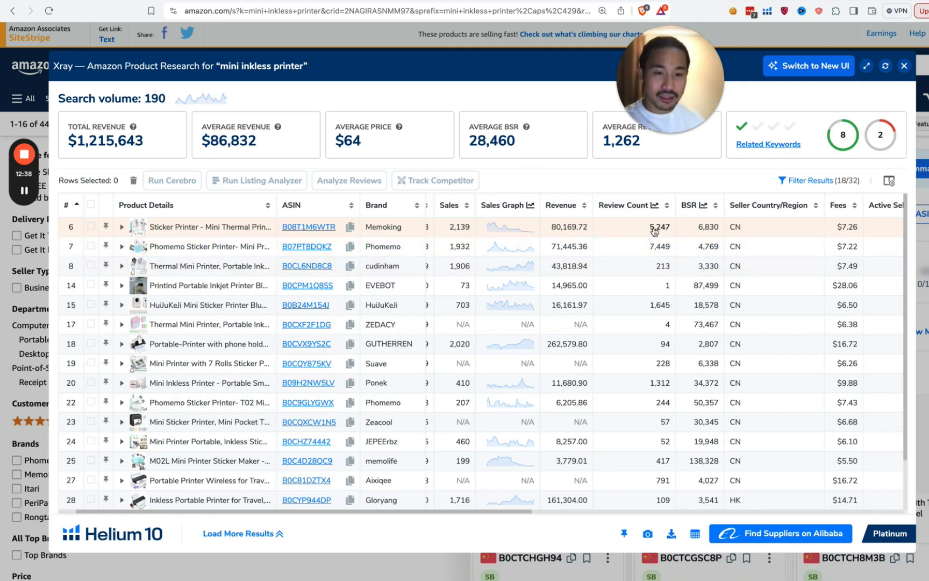
{"action": "scroll", "coordinate": [654, 230], "scroll_direction": "right", "scroll_amount": 2}
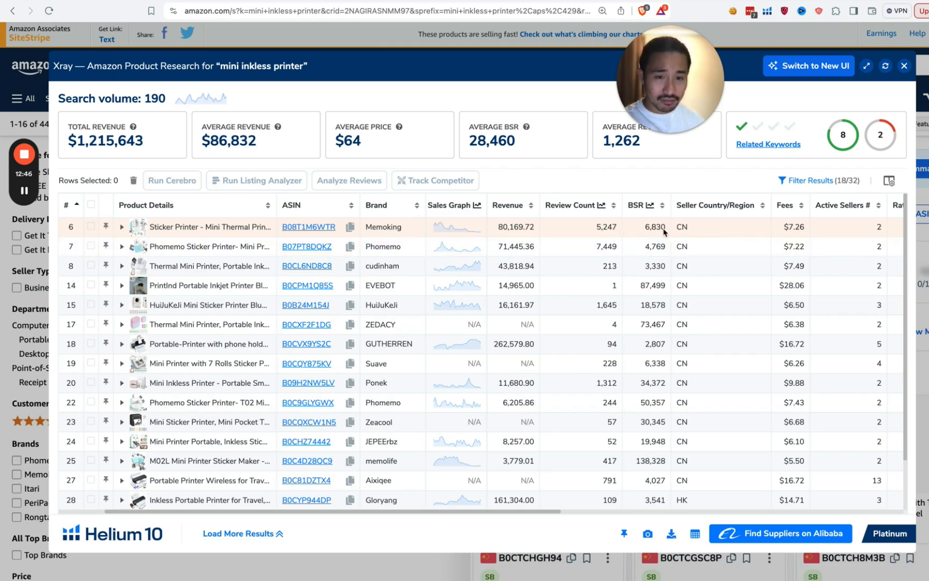
{"action": "scroll", "coordinate": [635, 229], "scroll_direction": "right", "scroll_amount": 1}
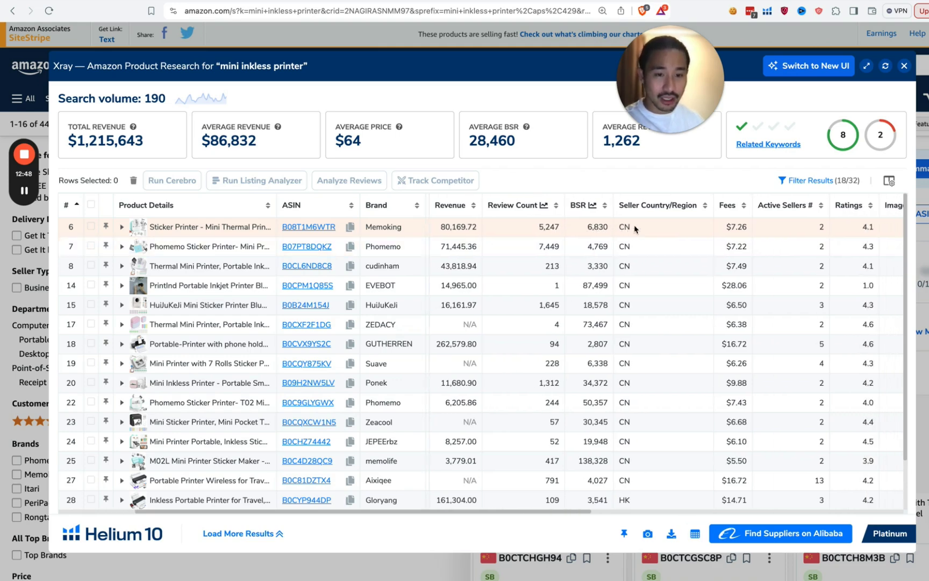
{"action": "scroll", "coordinate": [634, 229], "scroll_direction": "right", "scroll_amount": 3}
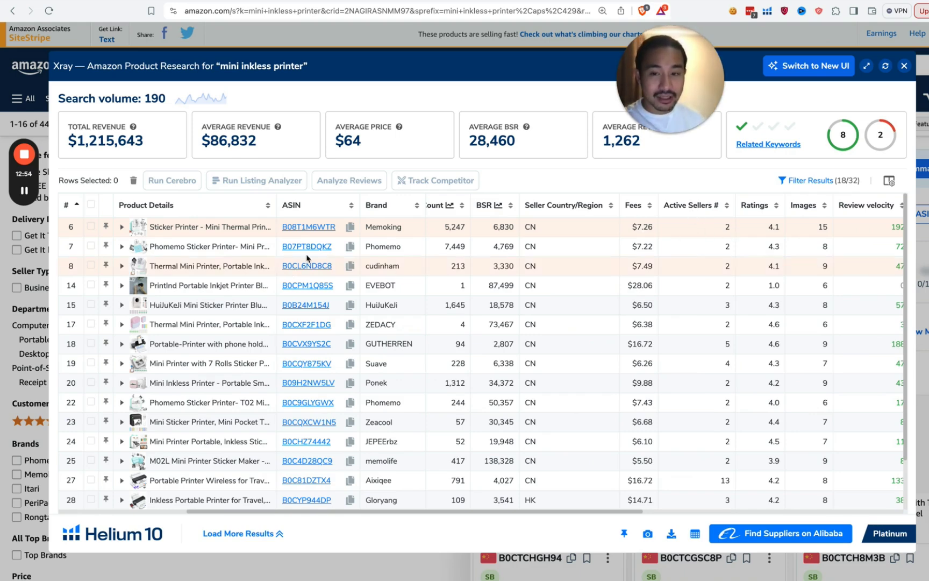
{"action": "scroll", "coordinate": [627, 231], "scroll_direction": "right", "scroll_amount": 3}
{"action": "scroll", "coordinate": [628, 231], "scroll_direction": "right", "scroll_amount": 1}
{"action": "mouse_move", "coordinate": [290, 227]}
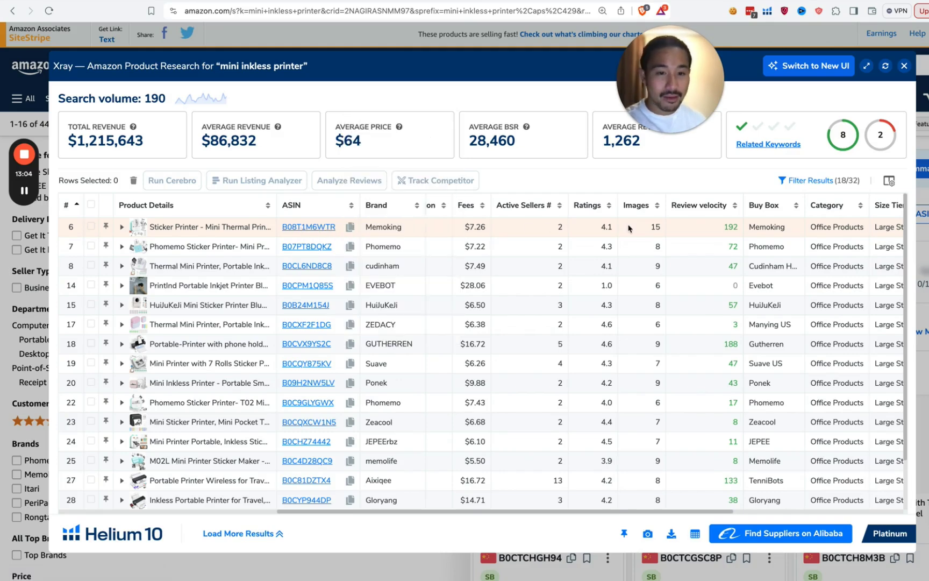
{"action": "scroll", "coordinate": [655, 226], "scroll_direction": "right", "scroll_amount": 5}
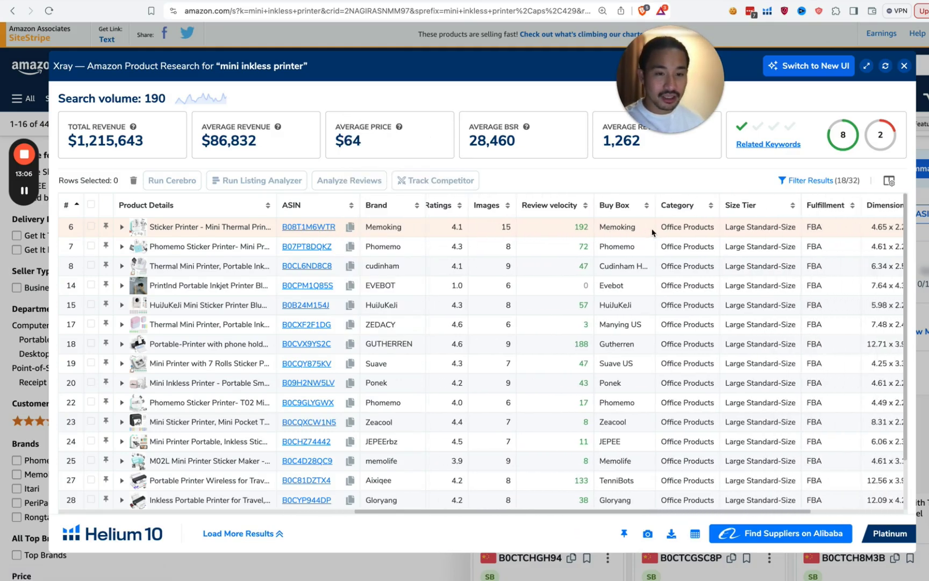
{"action": "scroll", "coordinate": [601, 226], "scroll_direction": "right", "scroll_amount": 2}
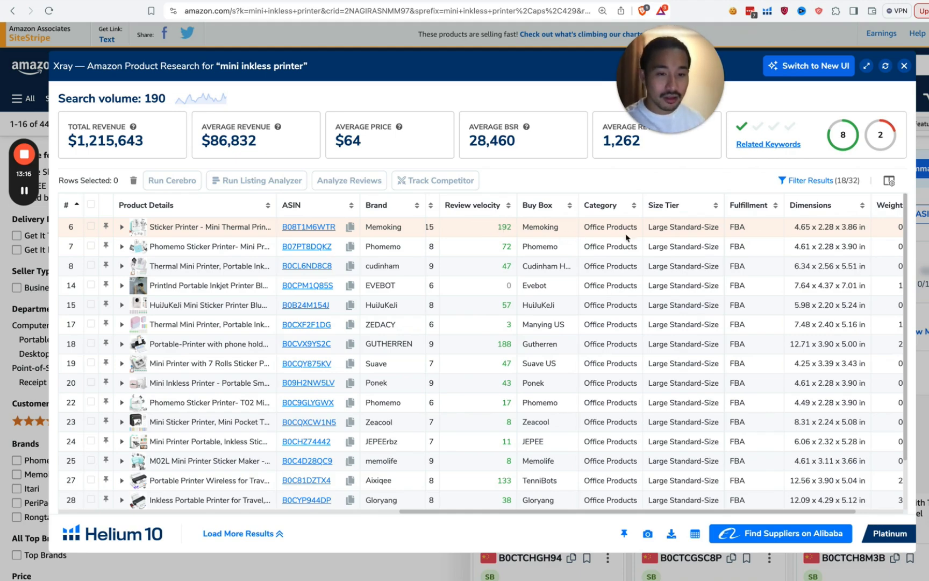
{"action": "scroll", "coordinate": [624, 240], "scroll_direction": "right", "scroll_amount": 3}
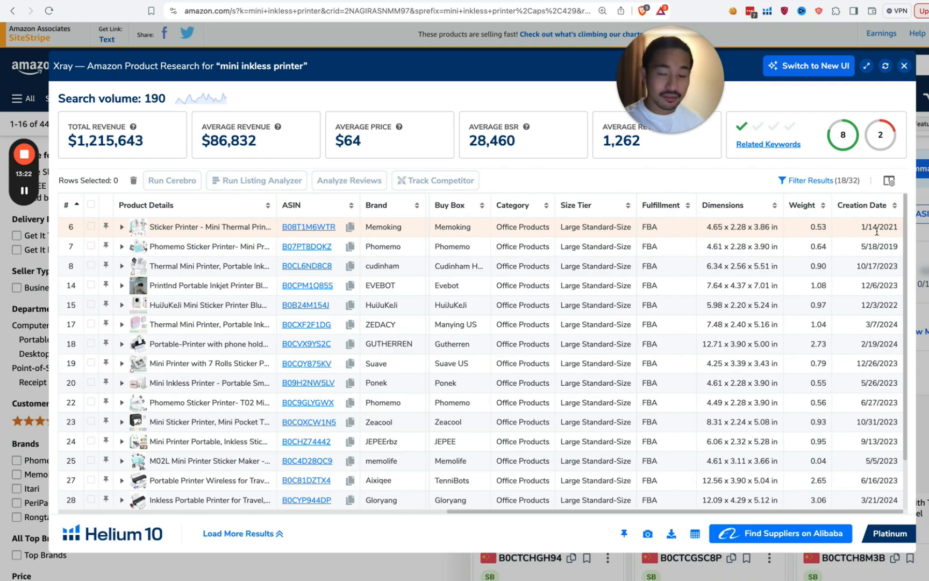
{"action": "scroll", "coordinate": [585, 225], "scroll_direction": "left", "scroll_amount": 1}
{"action": "scroll", "coordinate": [584, 224], "scroll_direction": "left", "scroll_amount": 10}
{"action": "scroll", "coordinate": [624, 237], "scroll_direction": "left", "scroll_amount": 2}
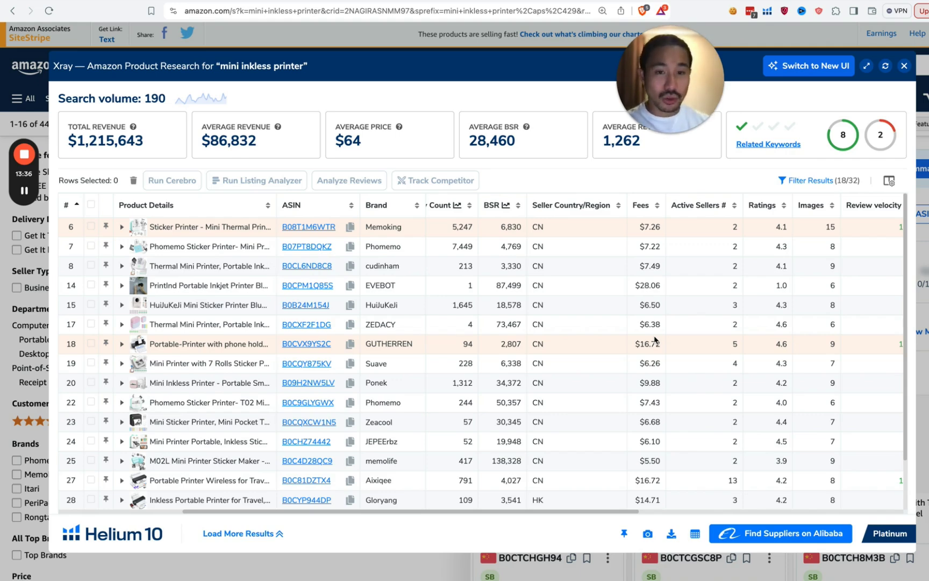
{"action": "scroll", "coordinate": [507, 359], "scroll_direction": "left", "scroll_amount": 5}
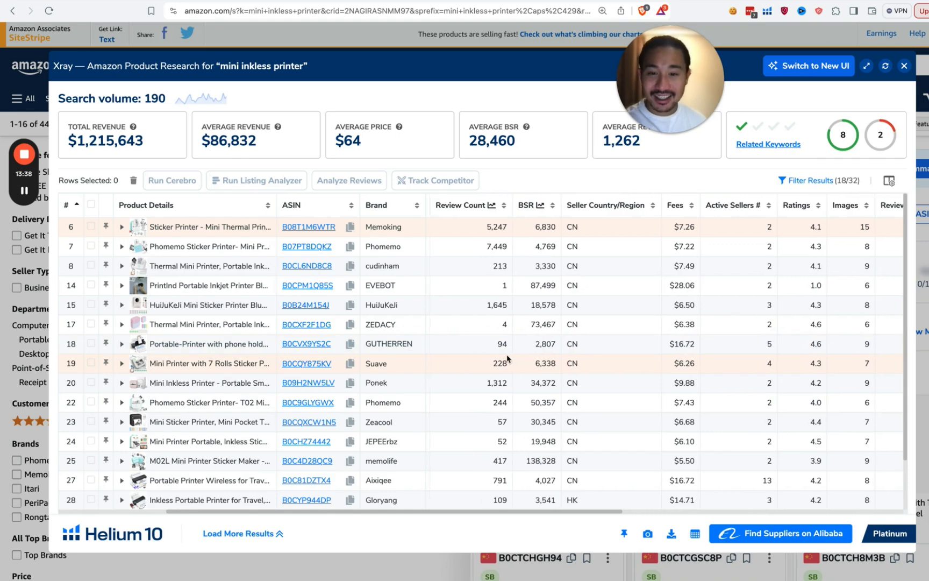
{"action": "scroll", "coordinate": [507, 359], "scroll_direction": "left", "scroll_amount": 2}
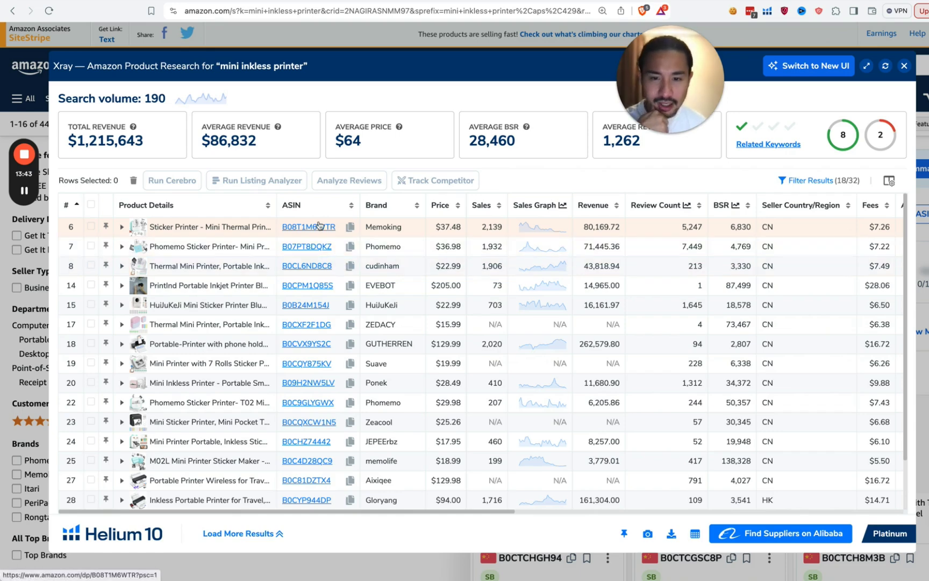
Step: Sort Xray by revenue descending, putting the $262,579.80 GUTHERREN printer on top
{"action": "left_click", "coordinate": [590, 206]}
{"action": "left_click", "coordinate": [590, 206]}
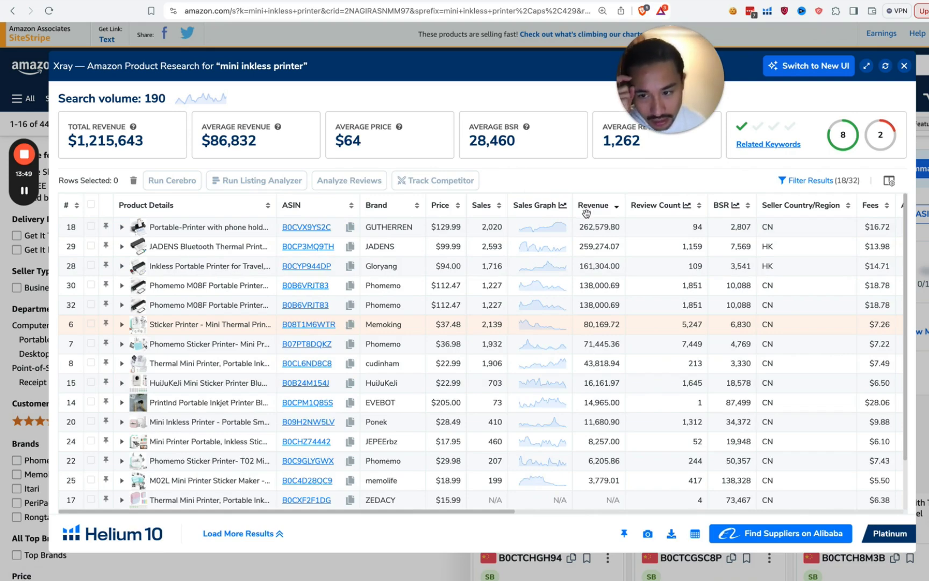
{"action": "mouse_move", "coordinate": [296, 307]}
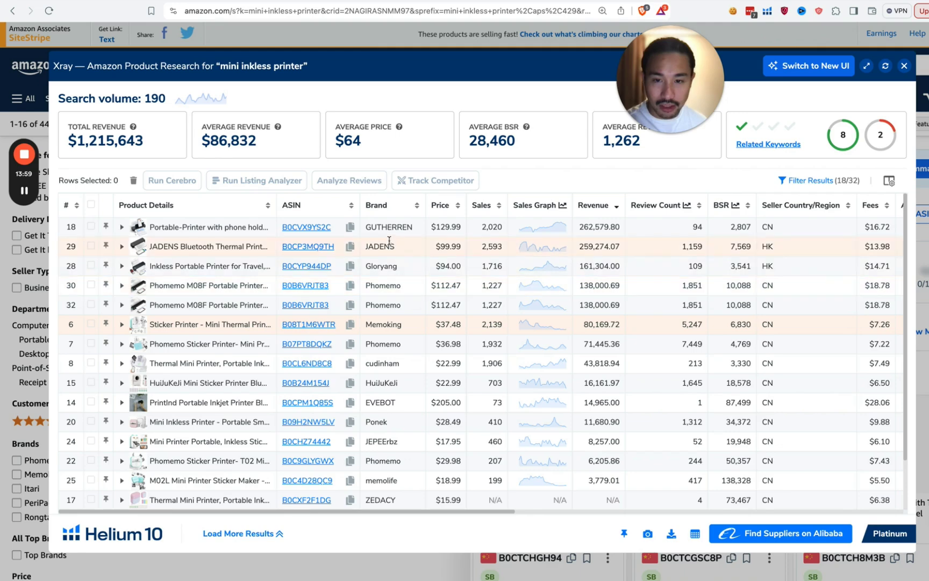
{"action": "mouse_move", "coordinate": [327, 232]}
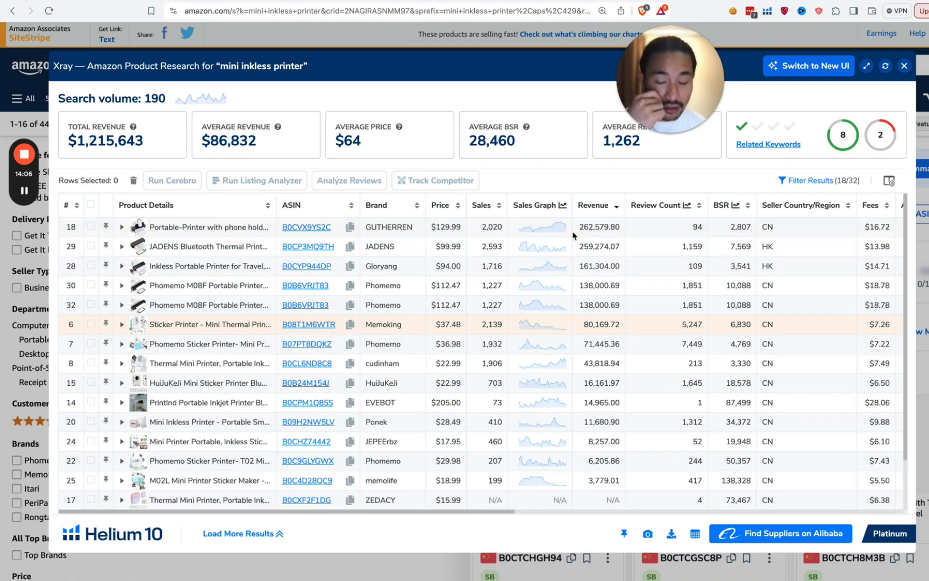
{"action": "left_click", "coordinate": [313, 230]}
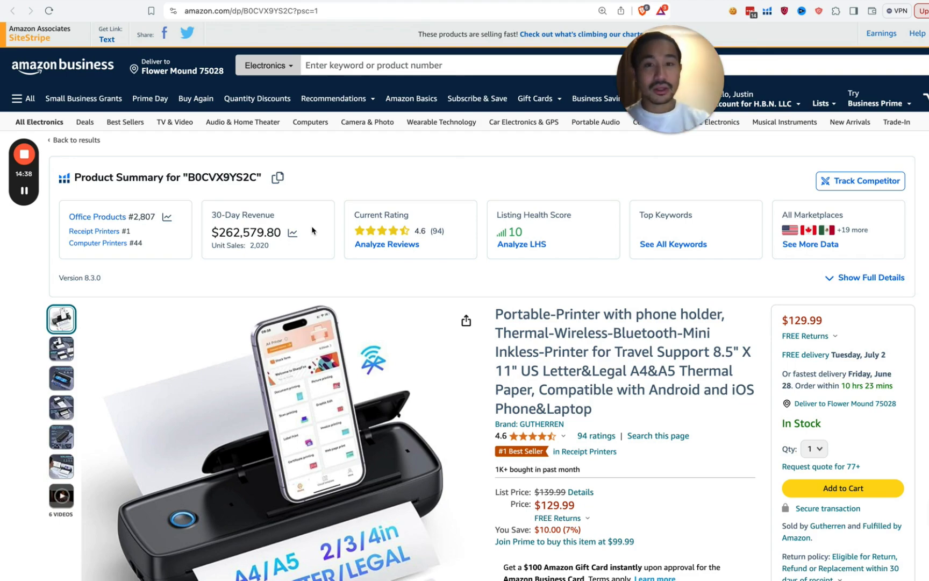
{"action": "key", "text": "super+bracketleft"}
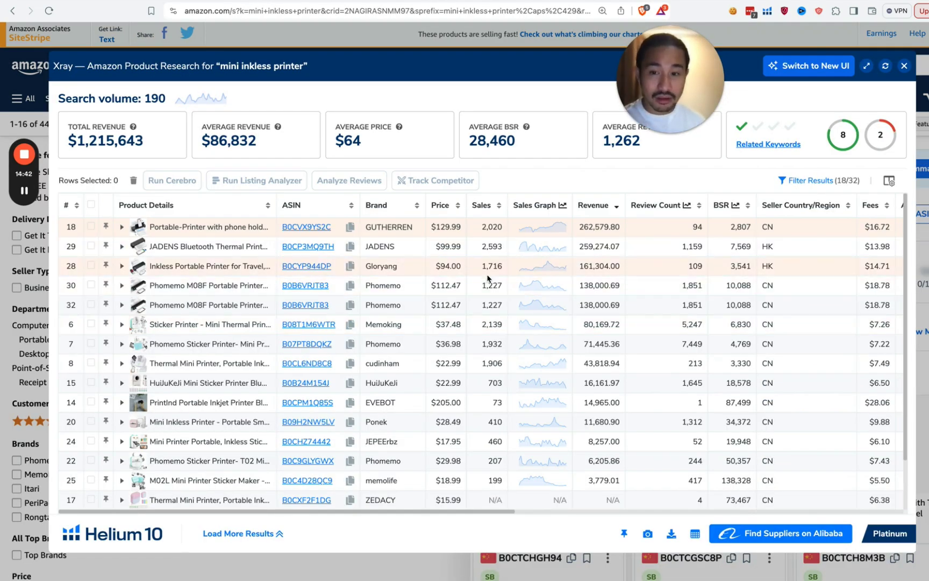
{"action": "mouse_move", "coordinate": [296, 229]}
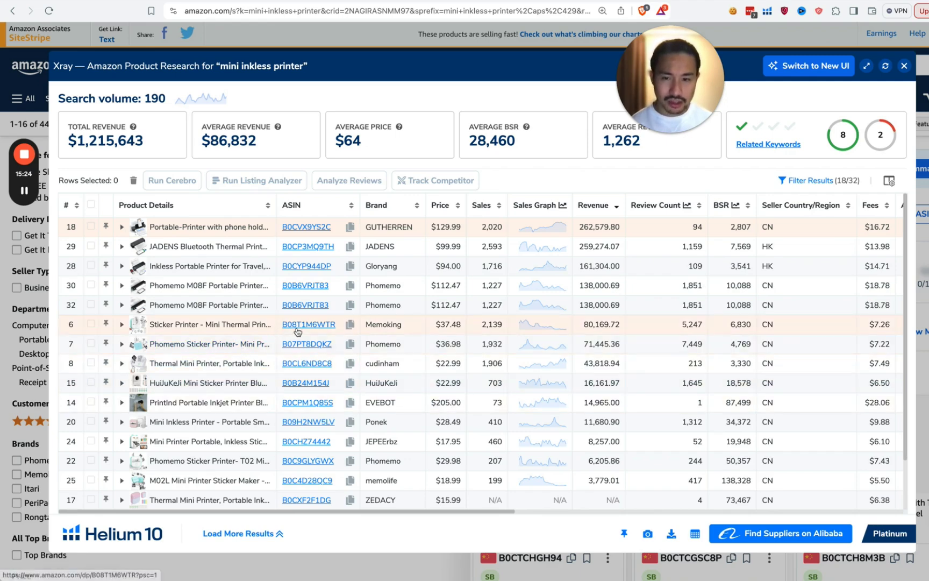
{"action": "mouse_move", "coordinate": [298, 331]}
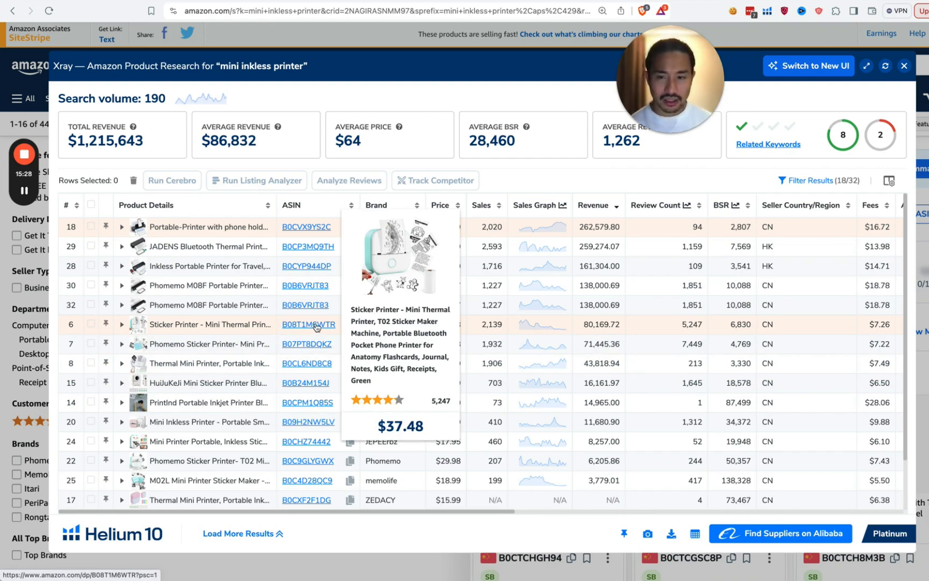
{"action": "mouse_move", "coordinate": [316, 230]}
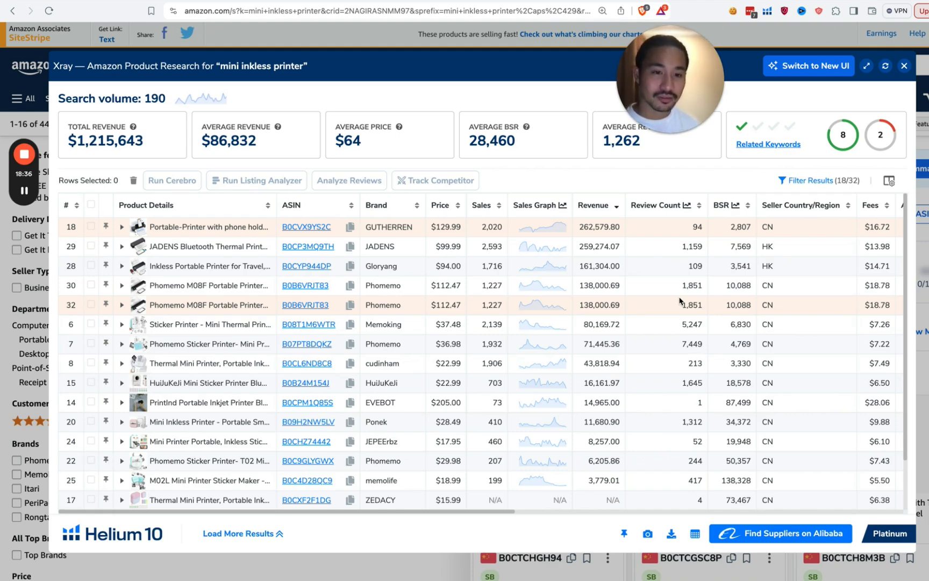
Step: Open the GUTHERREN printer's page (ASIN B0CVX9YS2C) and decline the protection plan
{"action": "left_click", "coordinate": [316, 233]}
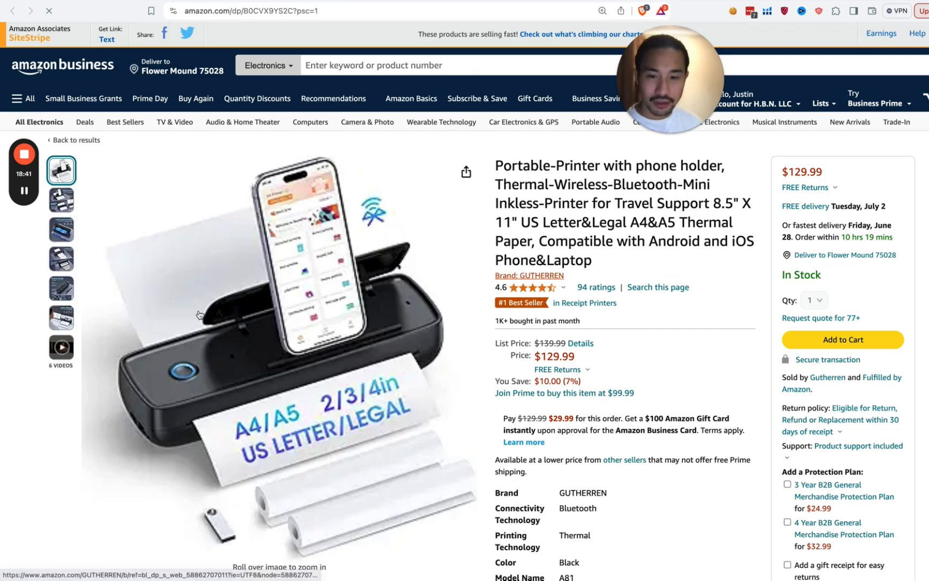
{"action": "scroll", "coordinate": [836, 430], "scroll_direction": "down", "scroll_amount": 1}
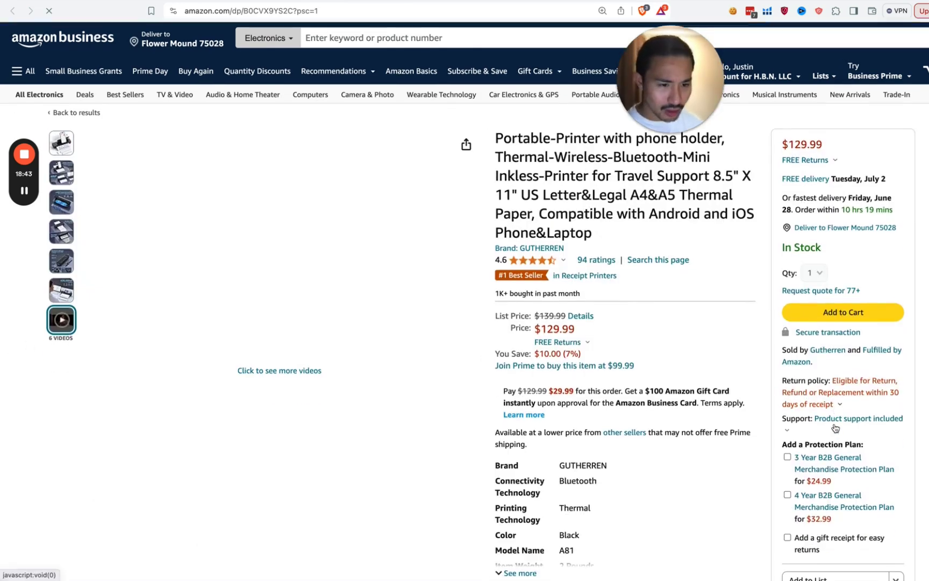
{"action": "left_click", "coordinate": [838, 352]}
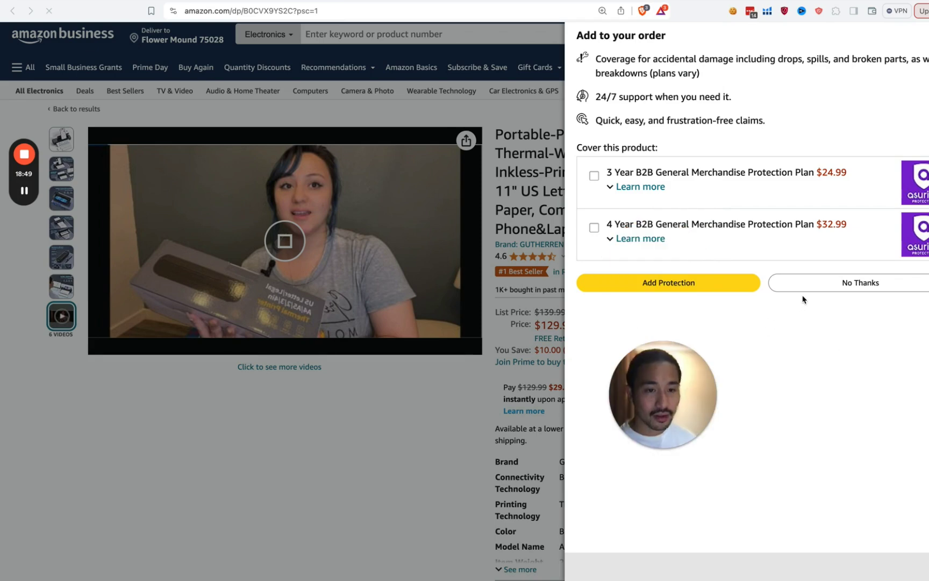
{"action": "left_click", "coordinate": [810, 291]}
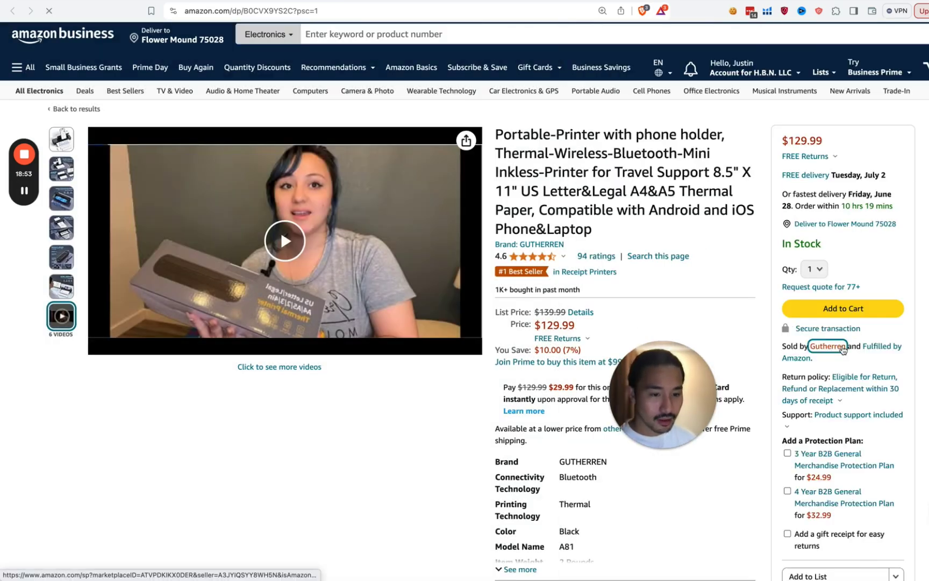
Step: Look over the Gutherren seller profile, then swipe back to the printer's product page
{"action": "left_click", "coordinate": [842, 348]}
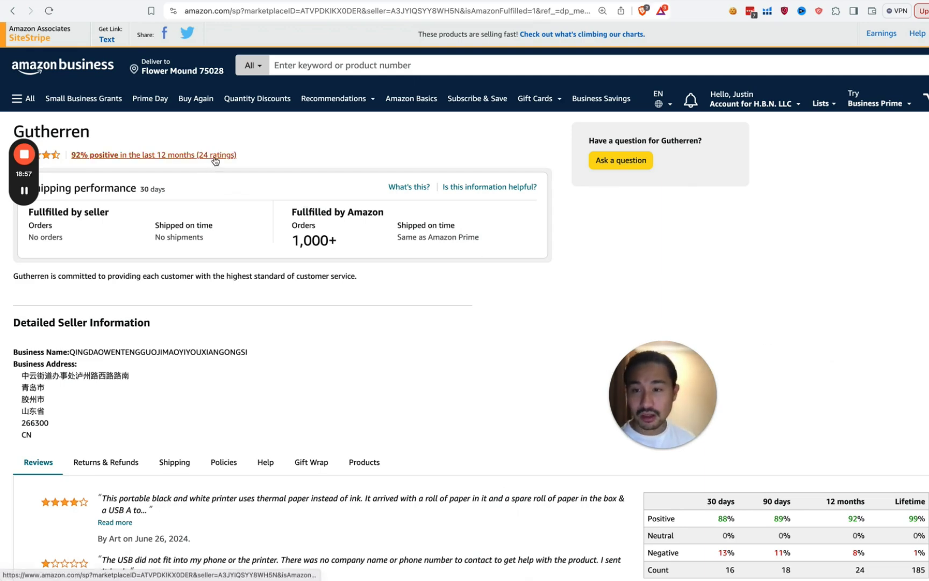
{"action": "scroll", "coordinate": [306, 408], "scroll_direction": "down", "scroll_amount": 3}
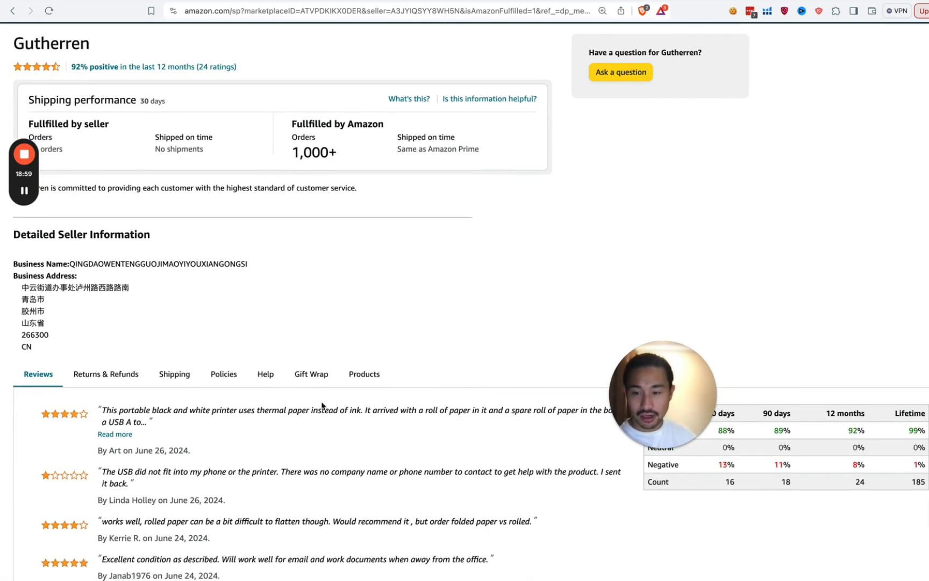
{"action": "scroll", "coordinate": [197, 241], "scroll_direction": "up", "scroll_amount": 3}
{"action": "scroll", "coordinate": [197, 240], "scroll_direction": "left", "scroll_amount": 5}
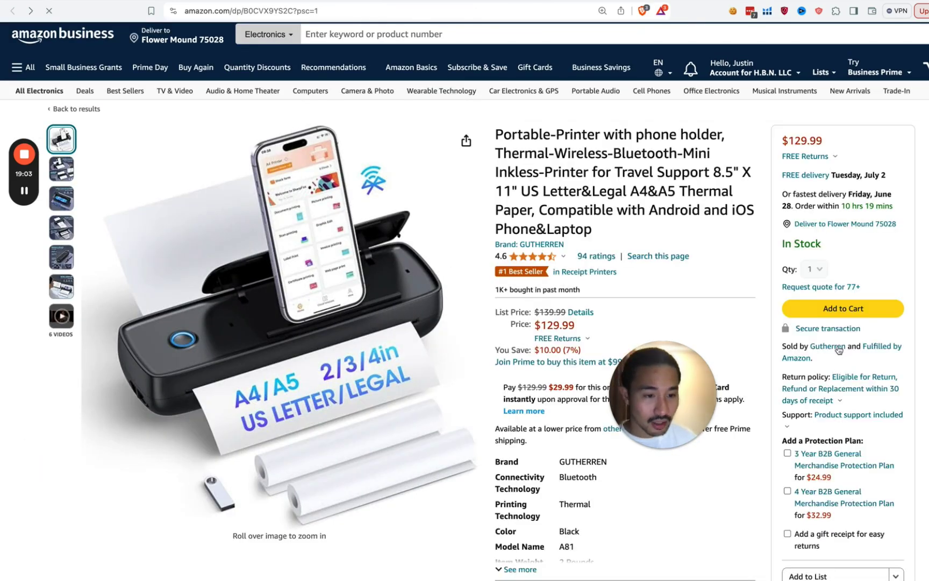
Step: Browse the Brand: GUTHERREN search results, then swipe back to the printer page
{"action": "left_click", "coordinate": [556, 249]}
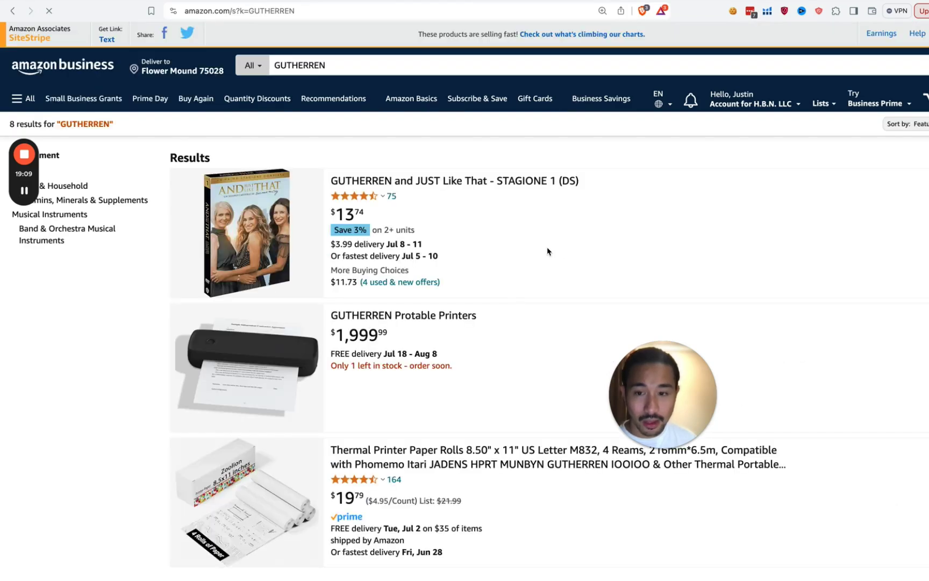
{"action": "scroll", "coordinate": [598, 245], "scroll_direction": "down", "scroll_amount": 5}
{"action": "scroll", "coordinate": [600, 246], "scroll_direction": "left", "scroll_amount": 2}
{"action": "scroll", "coordinate": [600, 246], "scroll_direction": "left", "scroll_amount": 2}
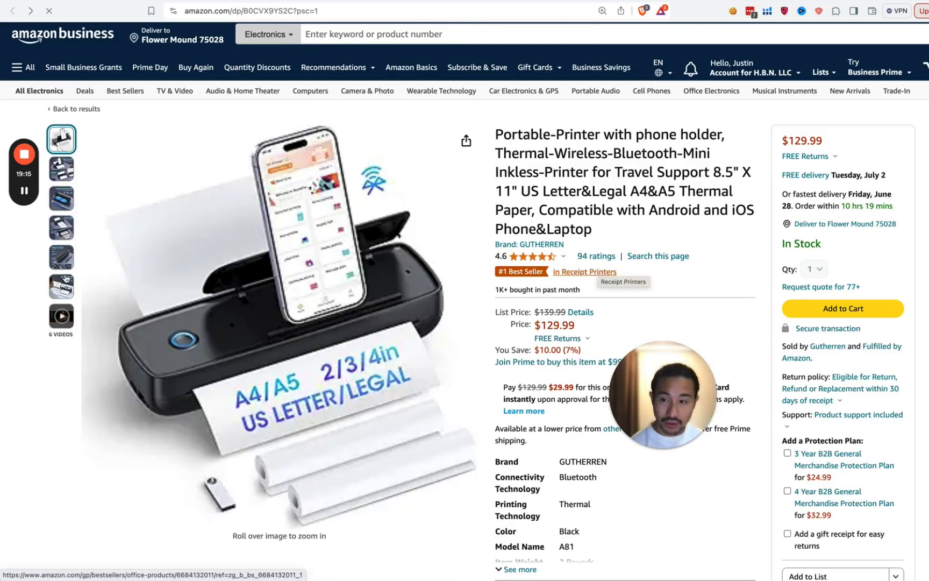
Step: Browse the GUTHERREN printer's image gallery, then go back to the mini inkless printer results
{"action": "mouse_move", "coordinate": [66, 285]}
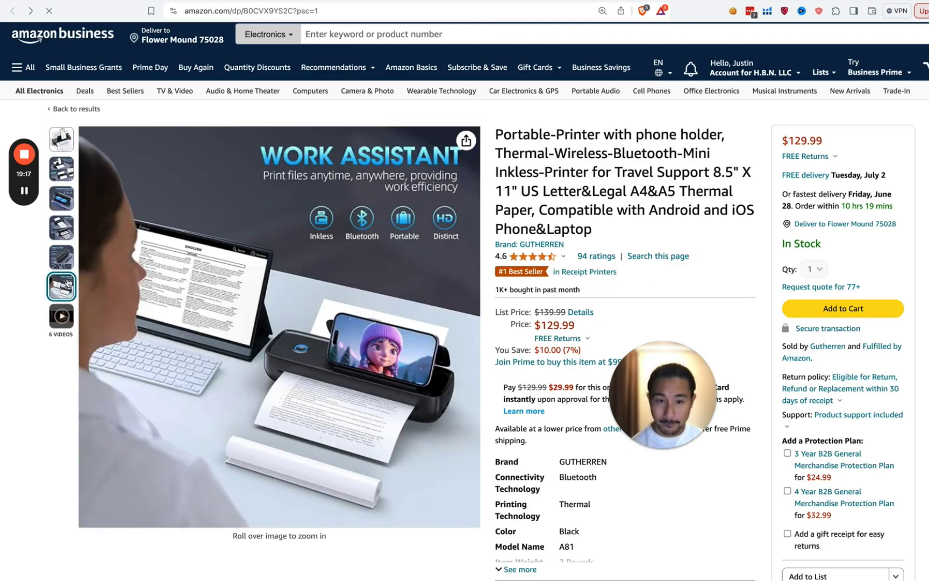
{"action": "mouse_move", "coordinate": [68, 262]}
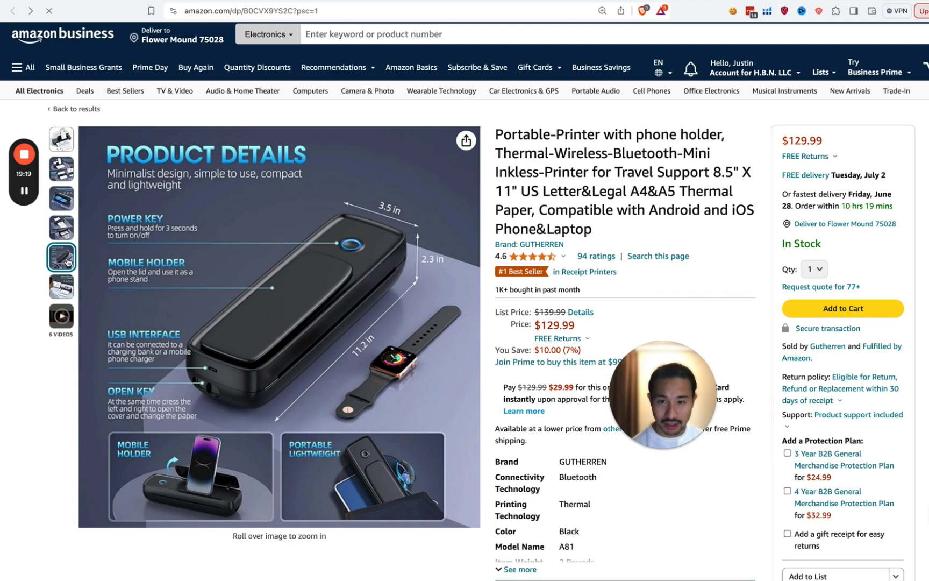
{"action": "mouse_move", "coordinate": [443, 249]}
{"action": "scroll", "coordinate": [573, 25], "scroll_direction": "down", "scroll_amount": 5}
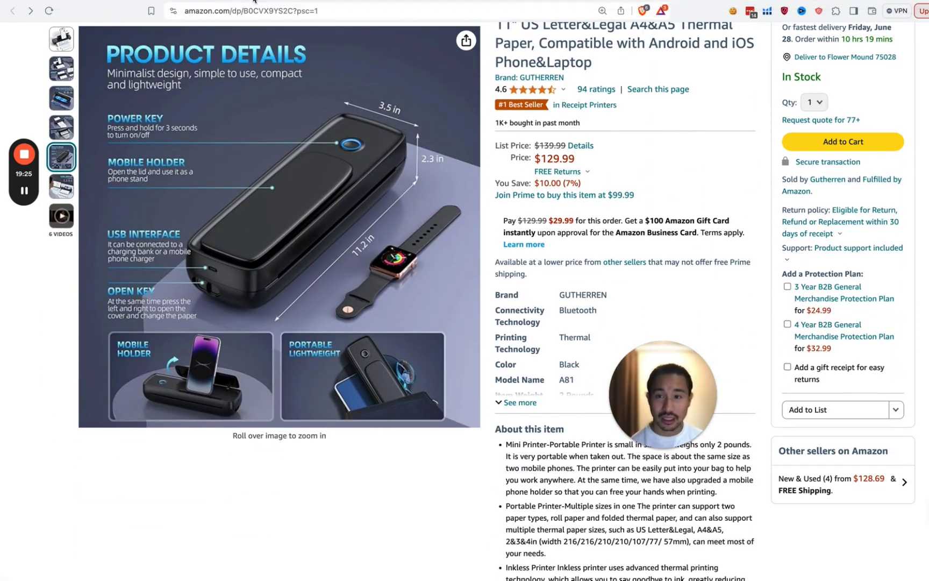
{"action": "key", "text": "super+Left"}
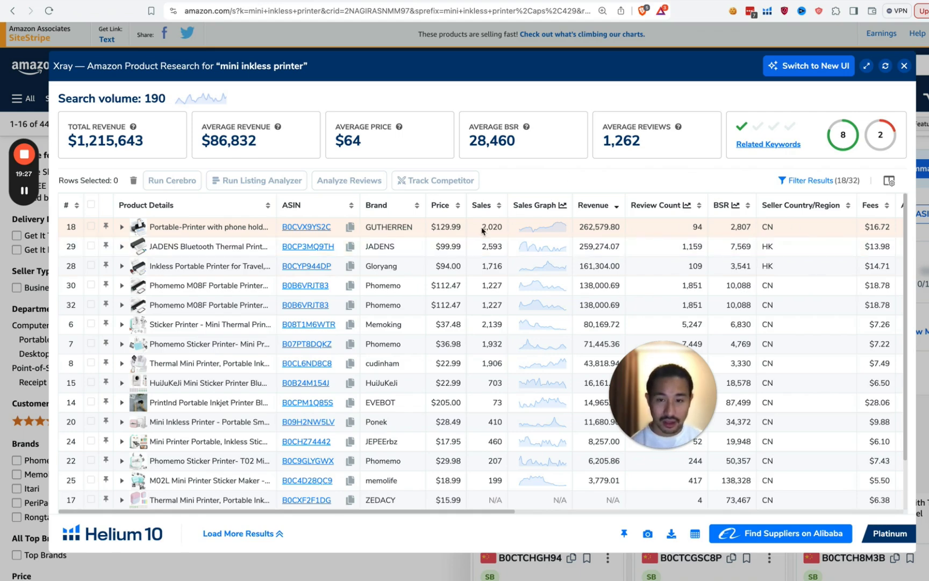
Step: Open row 18's Sales Graph chart and switch it to All Time
{"action": "left_click", "coordinate": [535, 232]}
{"action": "left_click", "coordinate": [532, 214]}
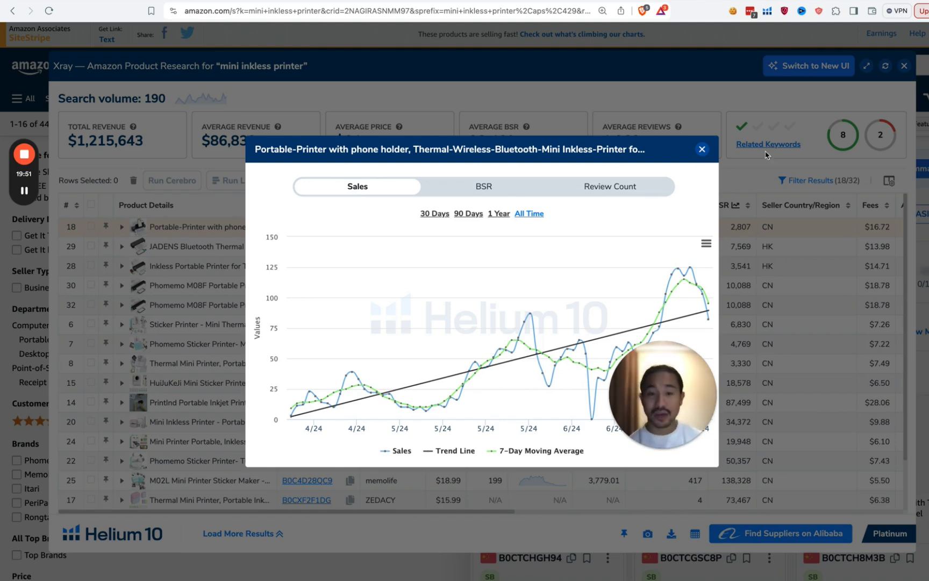
Step: Close the sales chart and open the phone-holder printer's Amazon listing (B0CVX9YS2C)
{"action": "left_click", "coordinate": [702, 150]}
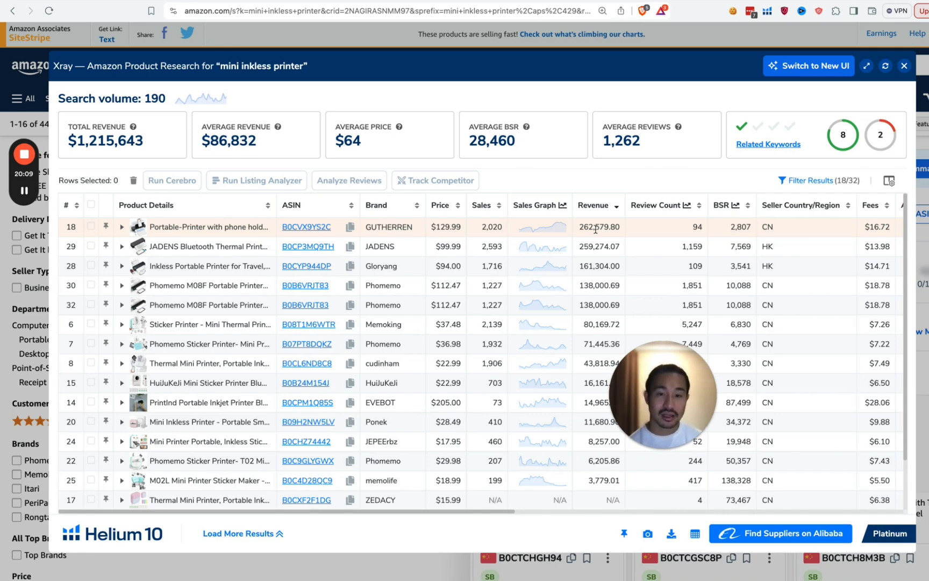
{"action": "left_click", "coordinate": [309, 3]}
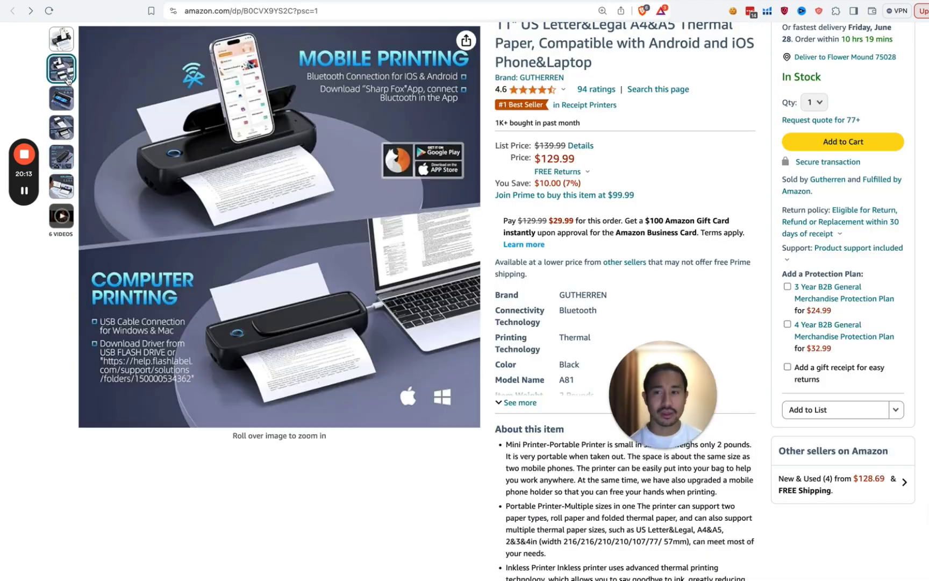
Step: Browse the printer's image thumbnails and Compare with similar items, then return to the Xray tab
{"action": "mouse_move", "coordinate": [63, 110]}
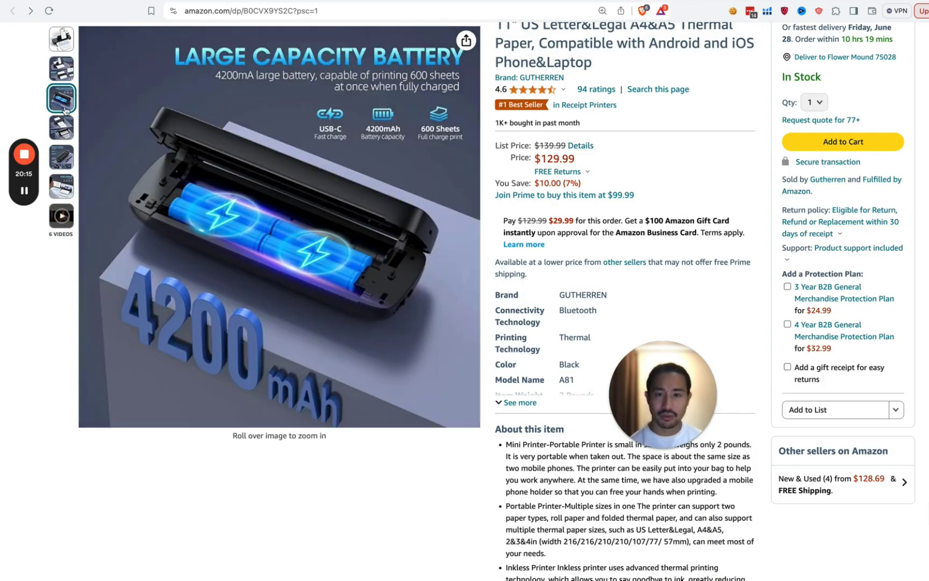
{"action": "mouse_move", "coordinate": [54, 141]}
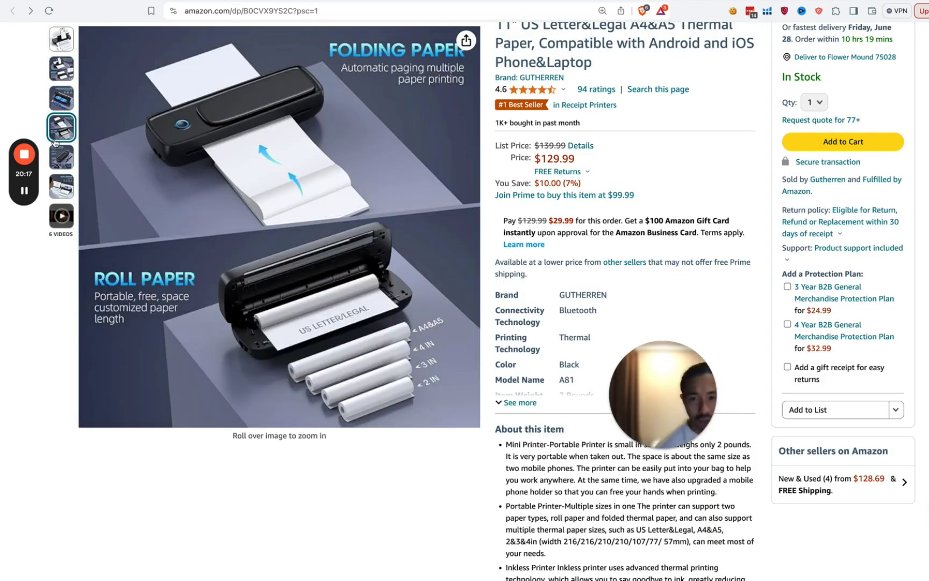
{"action": "mouse_move", "coordinate": [63, 174]}
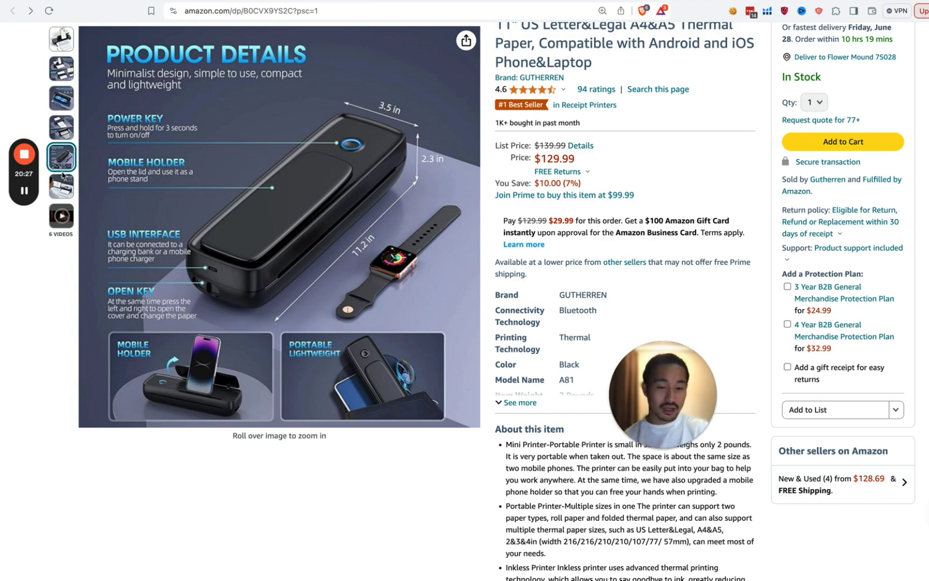
{"action": "mouse_move", "coordinate": [215, 226]}
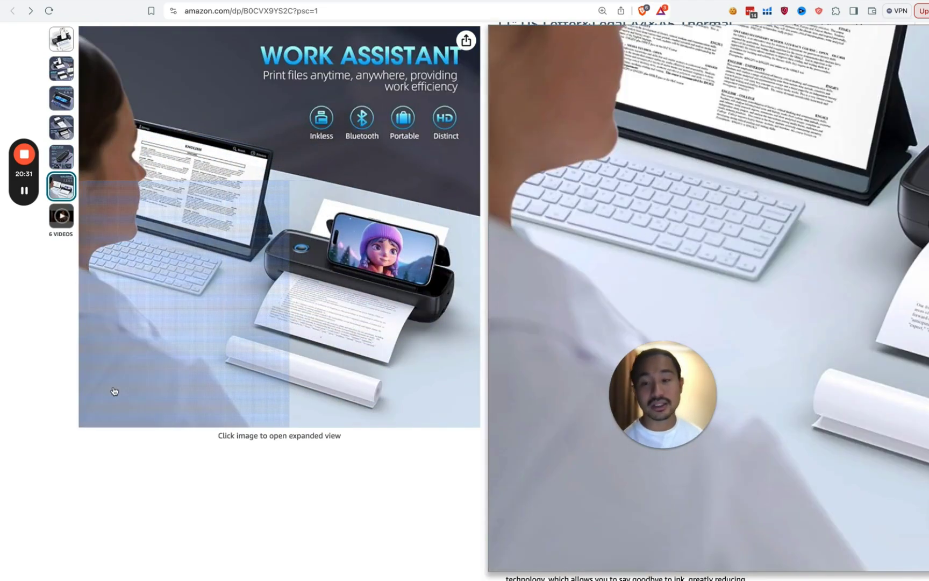
{"action": "scroll", "coordinate": [68, 465], "scroll_direction": "down", "scroll_amount": 20}
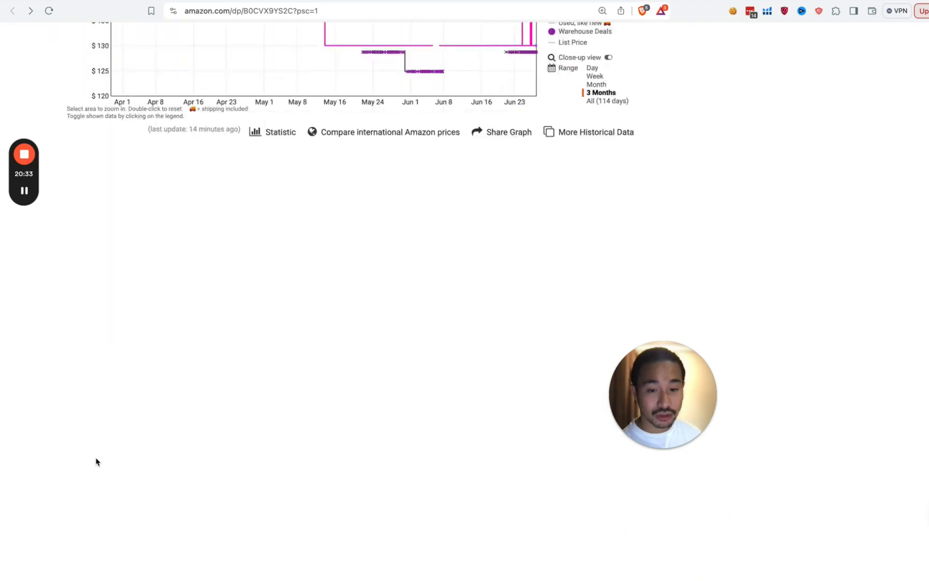
{"action": "scroll", "coordinate": [101, 455], "scroll_direction": "down", "scroll_amount": 20}
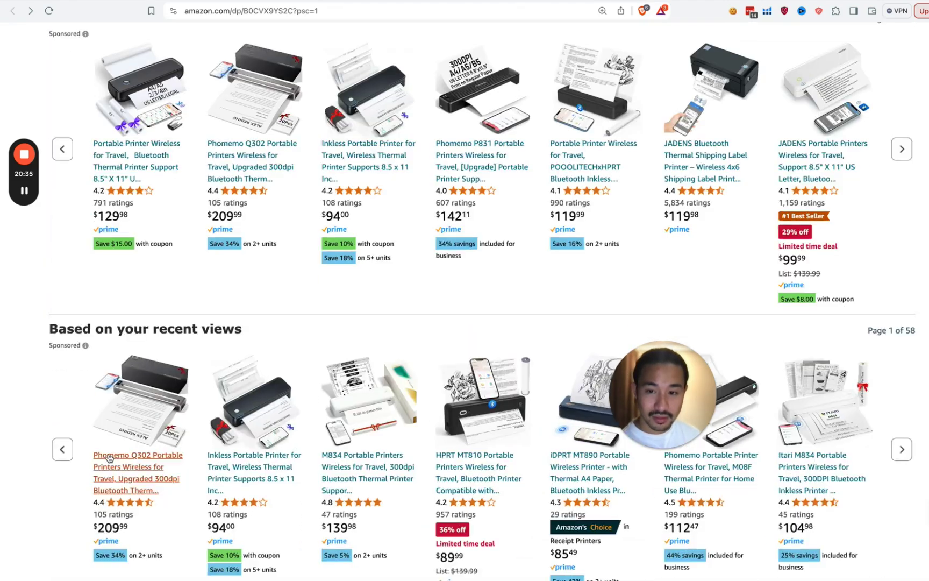
{"action": "scroll", "coordinate": [113, 456], "scroll_direction": "up", "scroll_amount": 10}
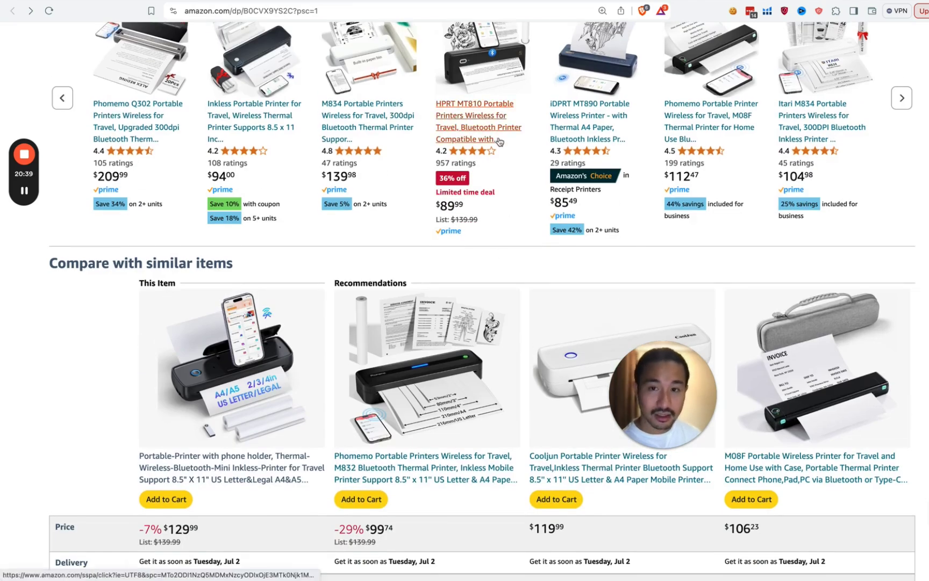
{"action": "key", "text": "ctrl+Tab"}
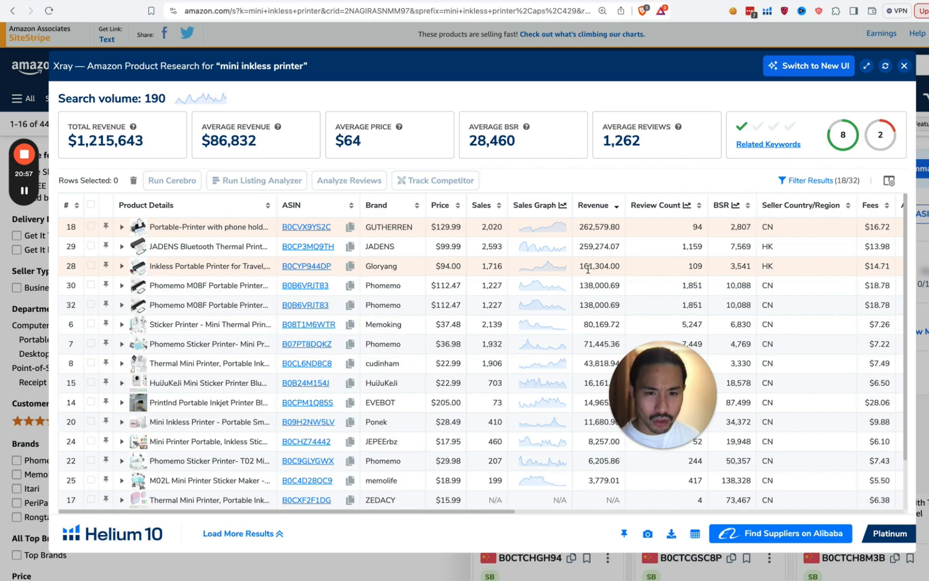
Step: Open the Gloryang inkless printer's listing from ASIN link B0CYP944DP in Xray
{"action": "left_click", "coordinate": [315, 267]}
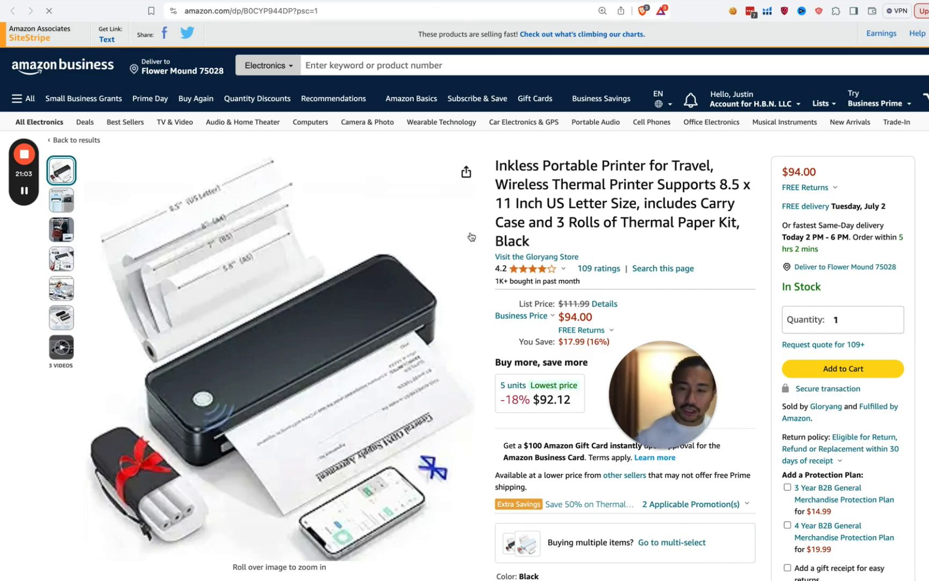
Step: Highlight the Gloryang Inkless Portable Printer's product title on Amazon to copy it
{"action": "mouse_move", "coordinate": [471, 237]}
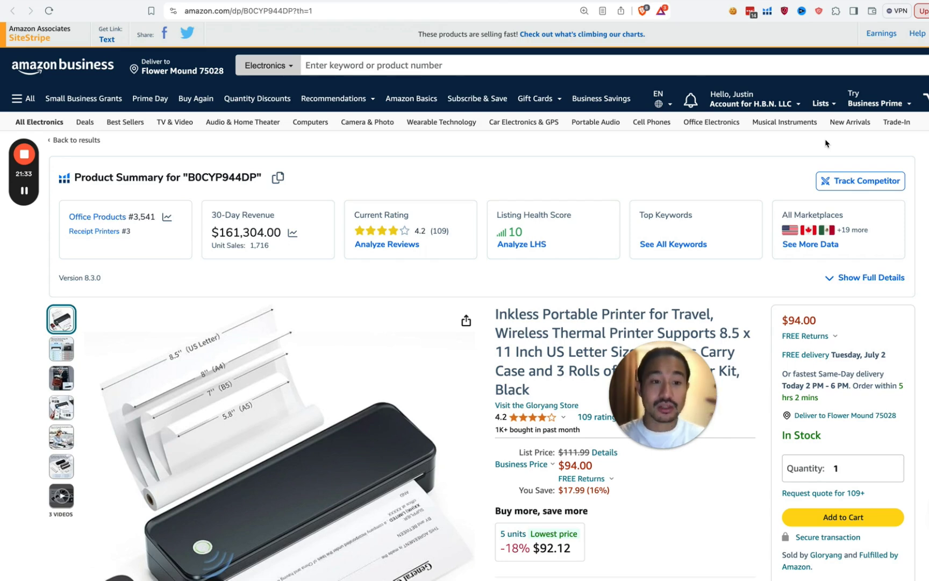
{"action": "scroll", "coordinate": [827, 143], "scroll_direction": "down", "scroll_amount": 4}
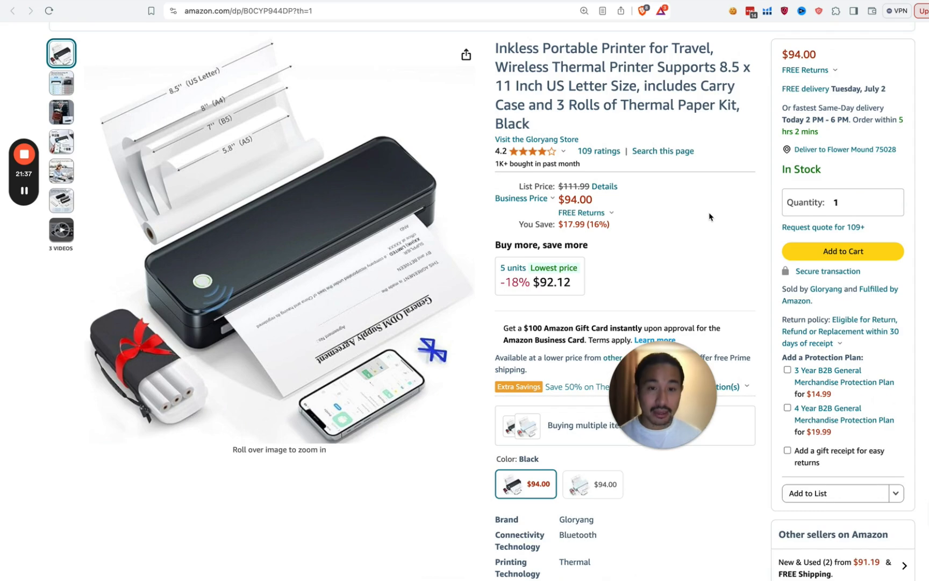
{"action": "left_click_drag", "start_coordinate": [675, 374], "coordinate": [701, 268]}
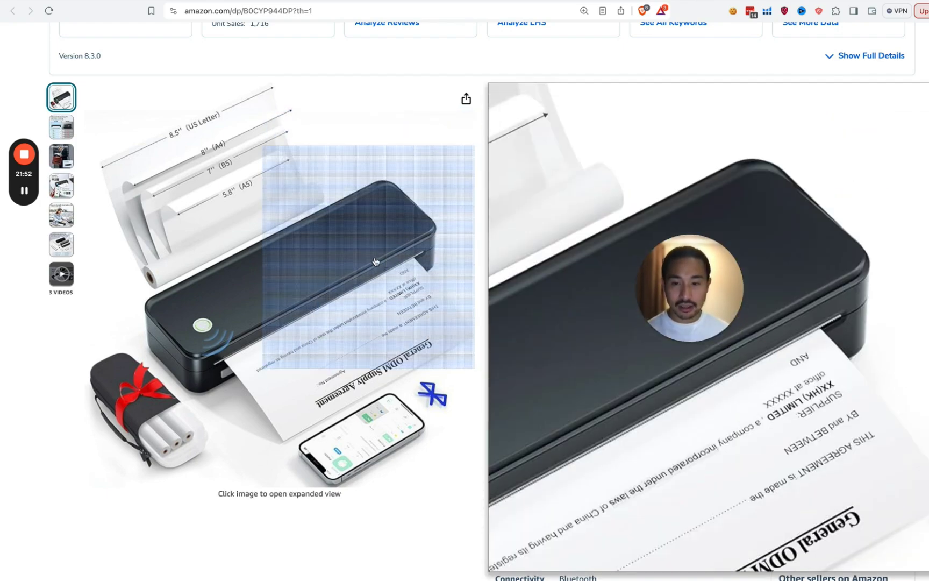
{"action": "right_click", "coordinate": [375, 262]}
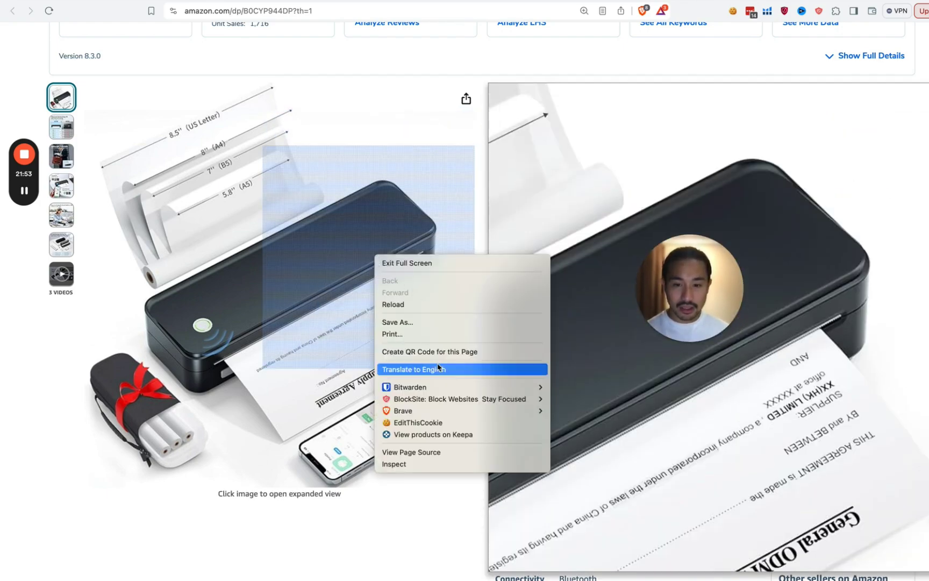
{"action": "left_click", "coordinate": [44, 440]}
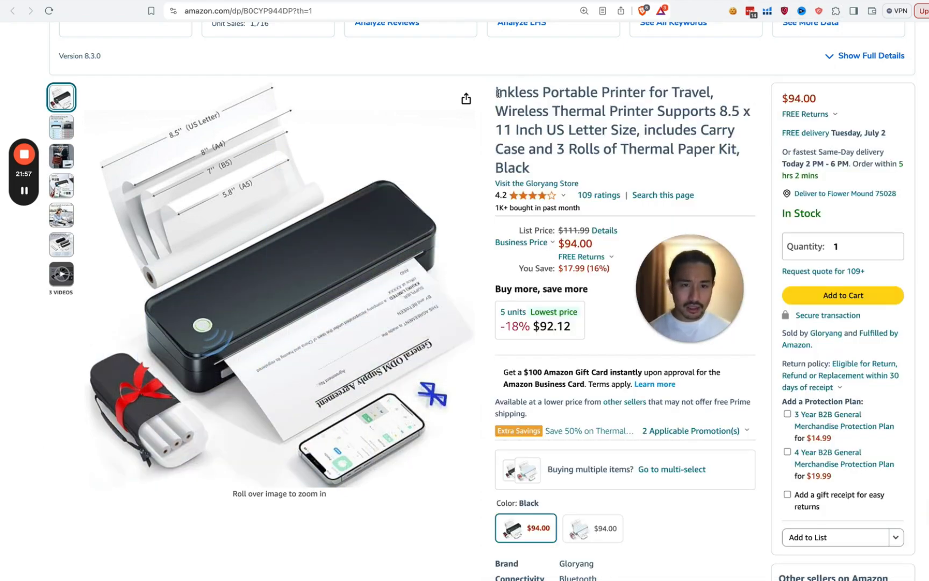
{"action": "left_click_drag", "start_coordinate": [498, 94], "coordinate": [541, 131]}
Step: Search Alibaba.com for 'Inkless Portable Printer for Travel' using the pasted, trimmed Amazon title
{"action": "key", "text": "super+t"}
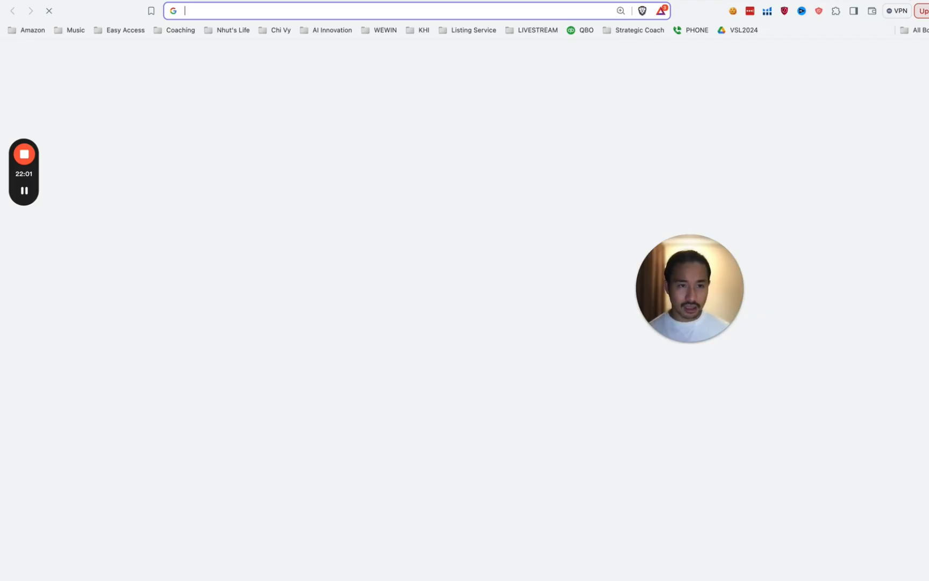
{"action": "type", "text": "alibaba.com"}
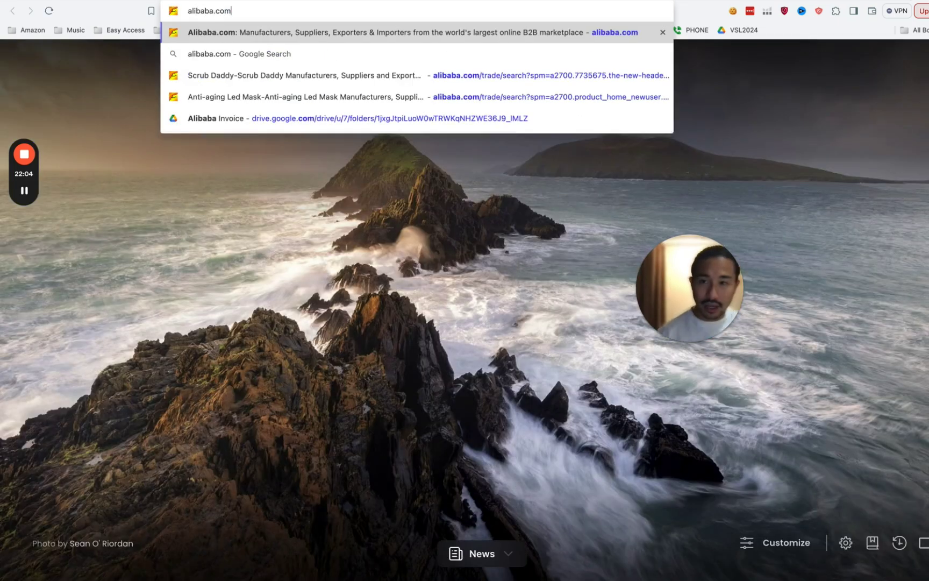
{"action": "key", "text": "Return"}
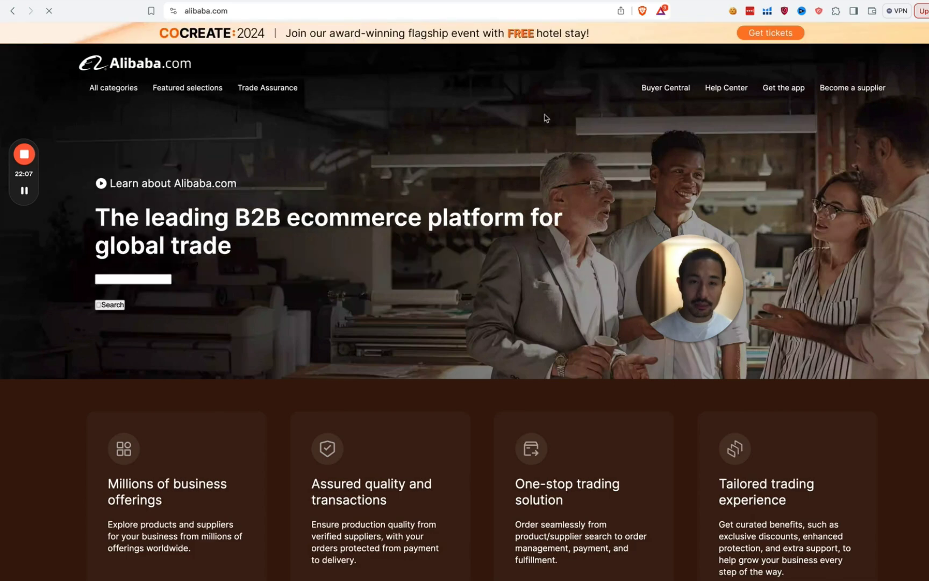
{"action": "left_click", "coordinate": [207, 272]}
{"action": "type", "text": "Inkless Portable Printer for Travel, Wireless Ther"}
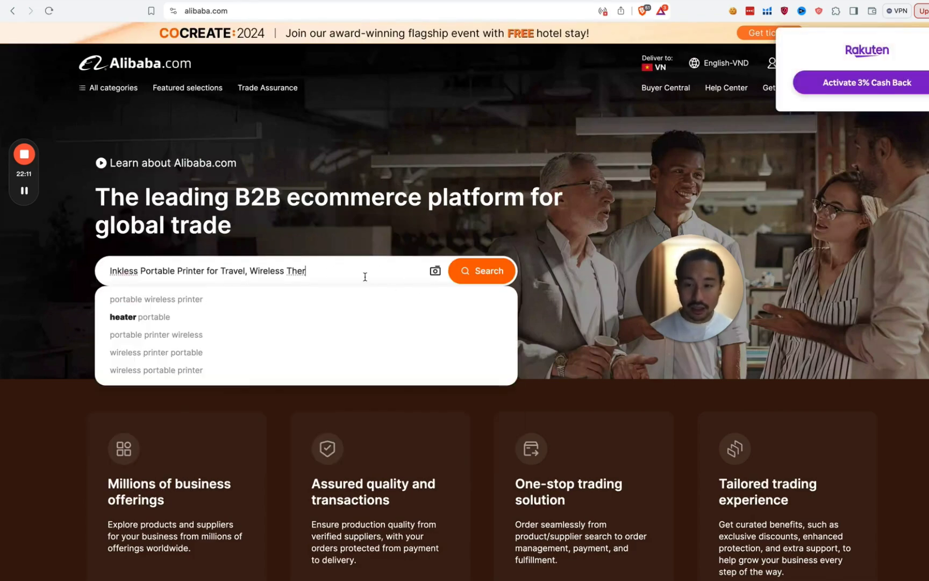
{"action": "key", "text": "BackSpace"}
{"action": "key", "text": "BackSpace"}
{"action": "key", "text": "BackSpace"}
{"action": "key", "text": "BackSpace"}
{"action": "key", "text": "BackSpace"}
{"action": "key", "text": "BackSpace"}
{"action": "key", "text": "BackSpace"}
{"action": "key", "text": "BackSpace"}
{"action": "key", "text": "BackSpace"}
{"action": "key", "text": "BackSpace"}
{"action": "key", "text": "BackSpace"}
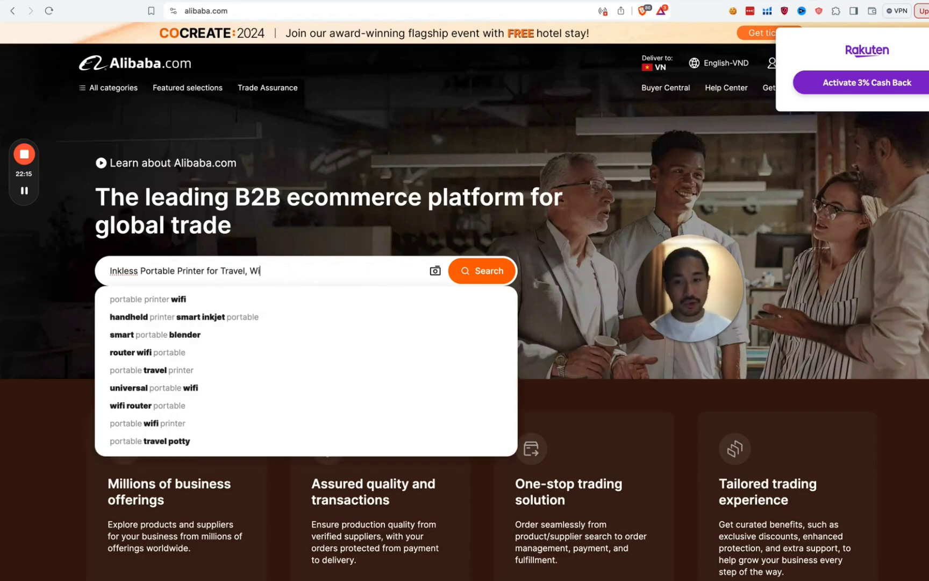
{"action": "key", "text": "BackSpace"}
{"action": "key", "text": "BackSpace"}
{"action": "key", "text": "BackSpace"}
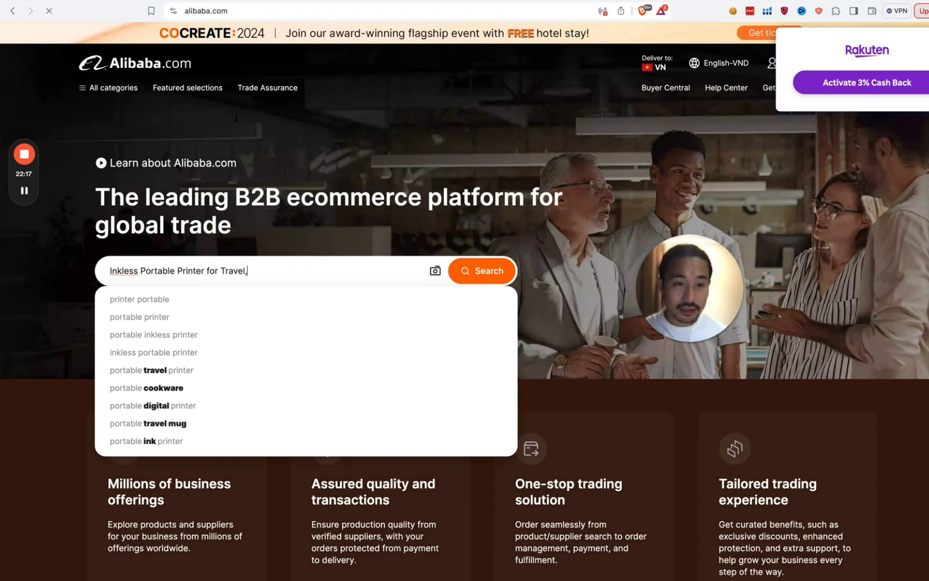
{"action": "key", "text": "Return"}
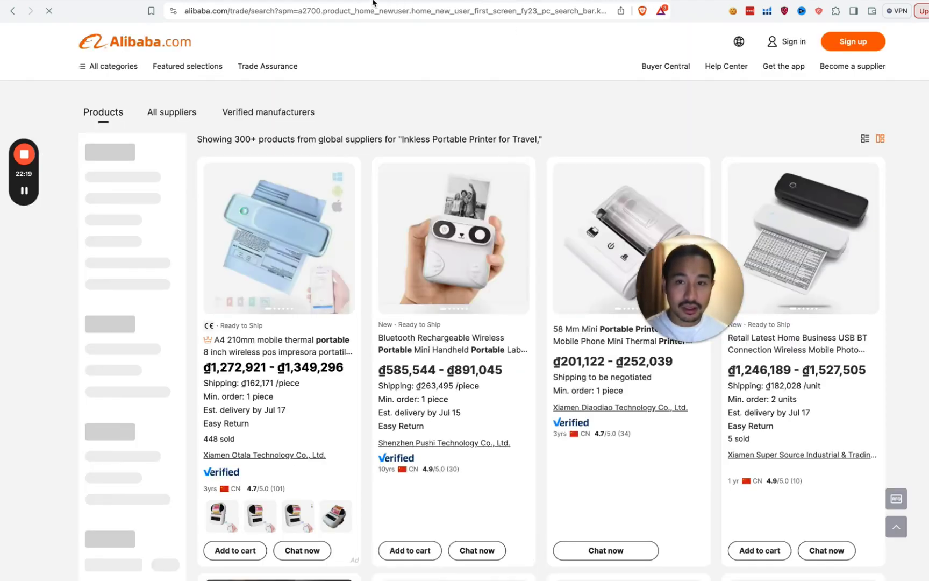
Step: Switch back to the Amazon GUTHERREN printer listing tab
{"action": "key", "text": "ctrl+Tab"}
{"action": "scroll", "coordinate": [743, 75], "scroll_direction": "up", "scroll_amount": 3}
{"action": "scroll", "coordinate": [743, 75], "scroll_direction": "up", "scroll_amount": 10}
Step: Open Helium 10's Profitability Calculator for the GUTHERREN printer and review its $26-cost profit figures
{"action": "left_click", "coordinate": [768, 11]}
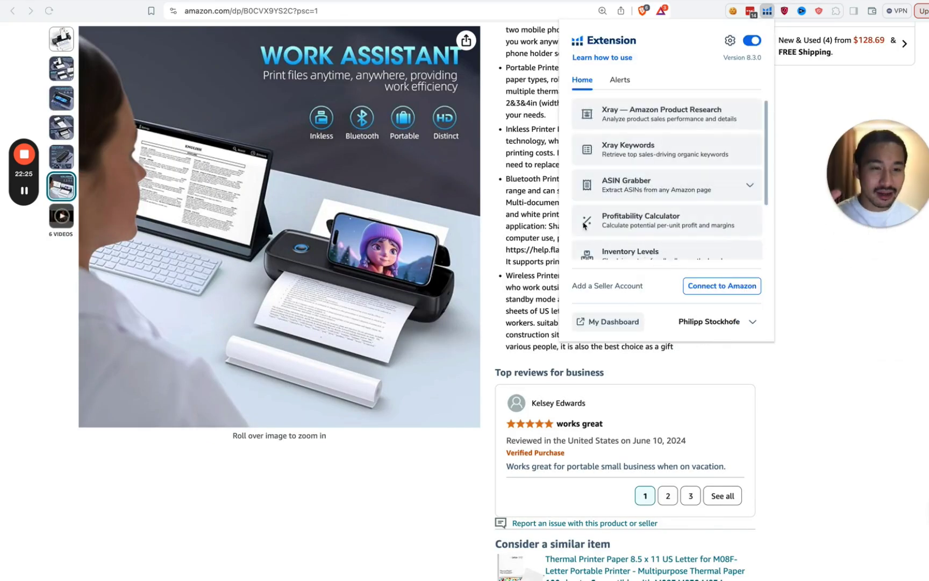
{"action": "left_click", "coordinate": [656, 224]}
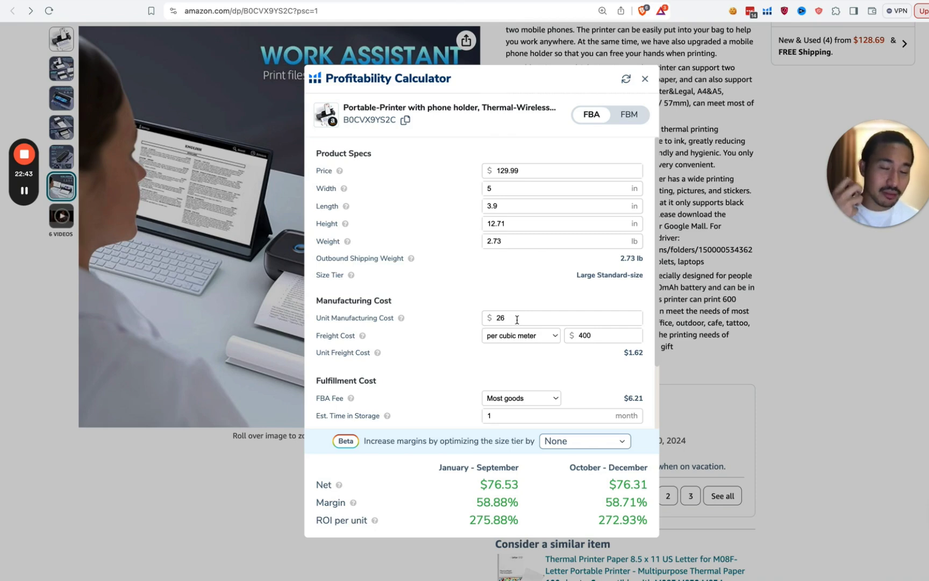
{"action": "scroll", "coordinate": [517, 320], "scroll_direction": "down", "scroll_amount": 3}
{"action": "scroll", "coordinate": [519, 321], "scroll_direction": "up", "scroll_amount": 2}
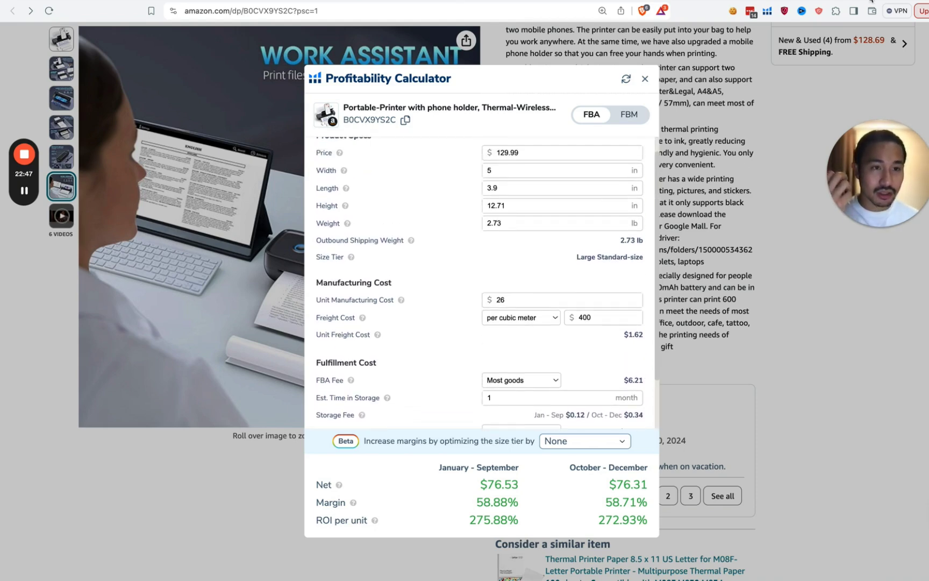
{"action": "key", "text": "ctrl+Tab"}
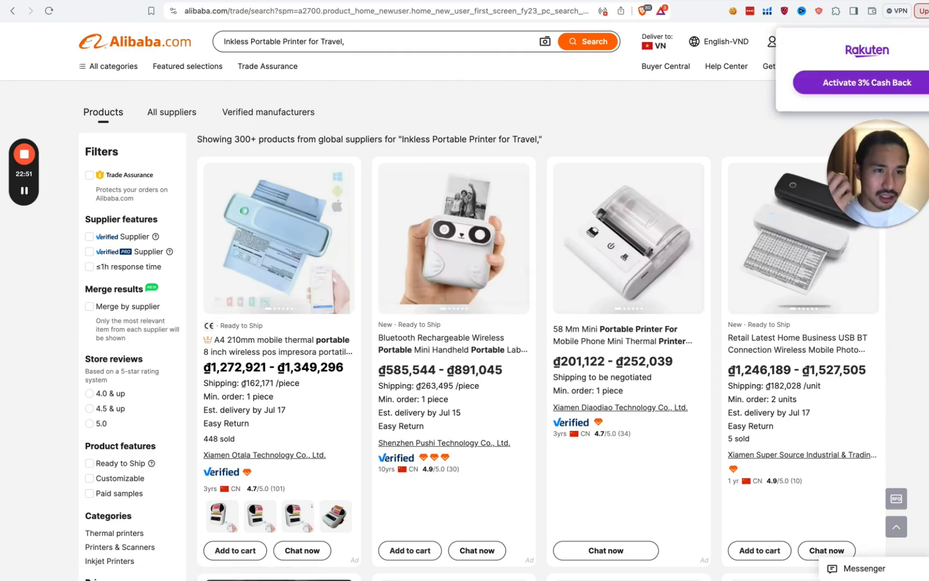
Step: Set Alibaba's Deliver to country to United States of America and save it
{"action": "mouse_move", "coordinate": [656, 43]}
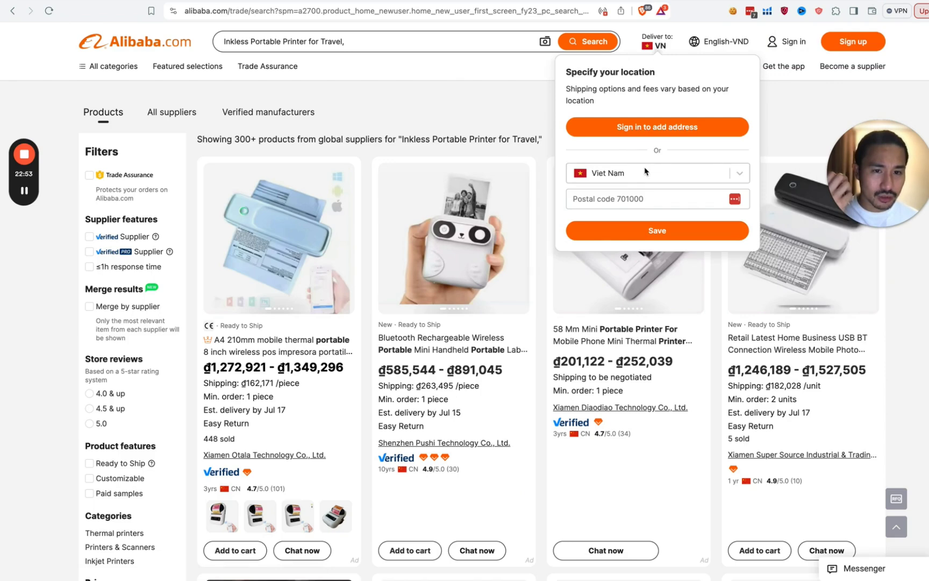
{"action": "left_click", "coordinate": [645, 171]}
{"action": "left_click", "coordinate": [653, 211]}
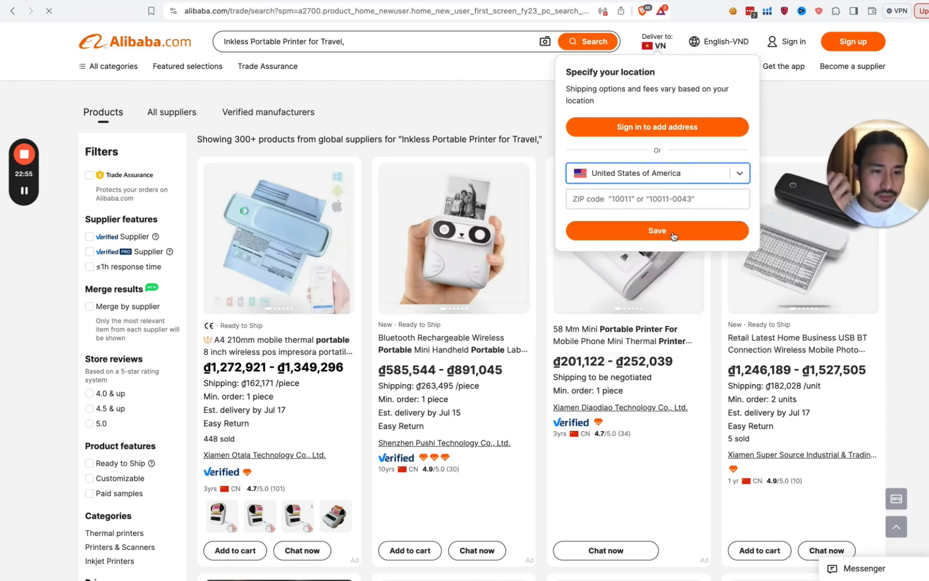
{"action": "left_click", "coordinate": [672, 235]}
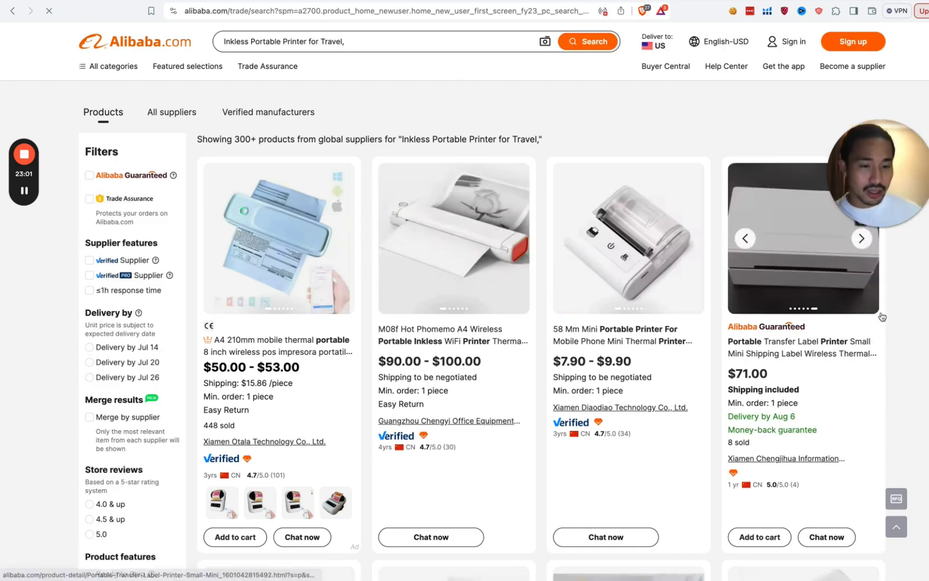
{"action": "scroll", "coordinate": [927, 361], "scroll_direction": "down", "scroll_amount": 5}
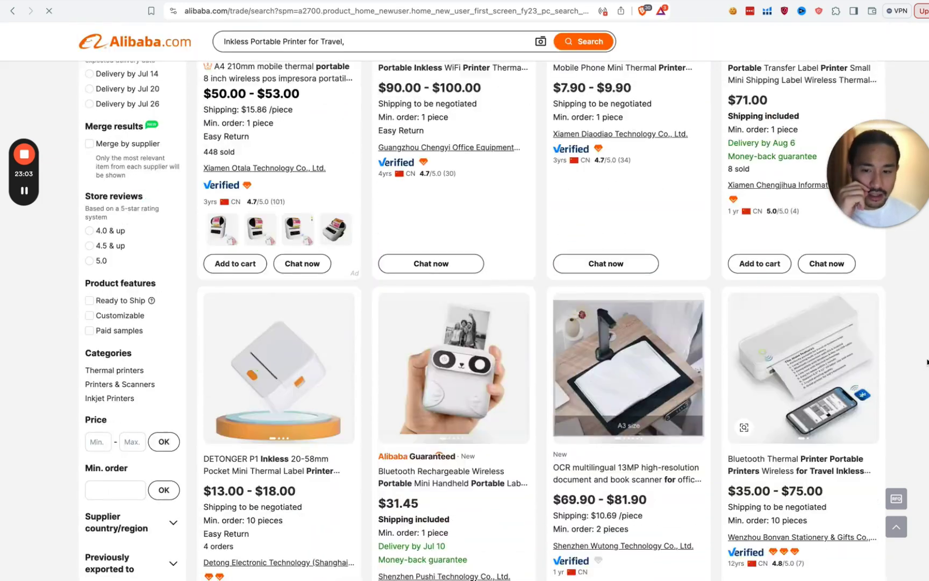
{"action": "scroll", "coordinate": [927, 361], "scroll_direction": "up", "scroll_amount": 5}
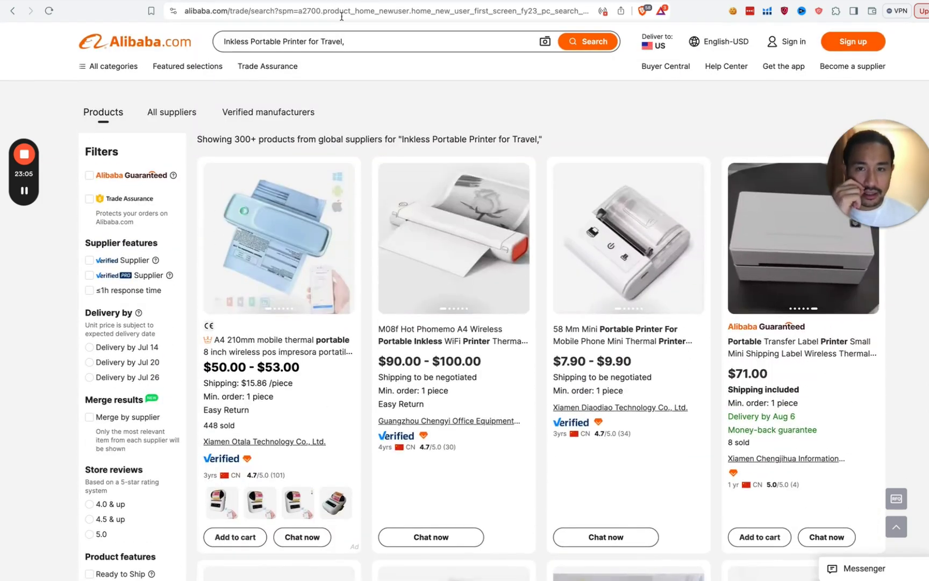
Step: Move the Amazon profitability calculator to the upper right, then return to the Alibaba results
{"action": "key", "text": "ctrl+Tab"}
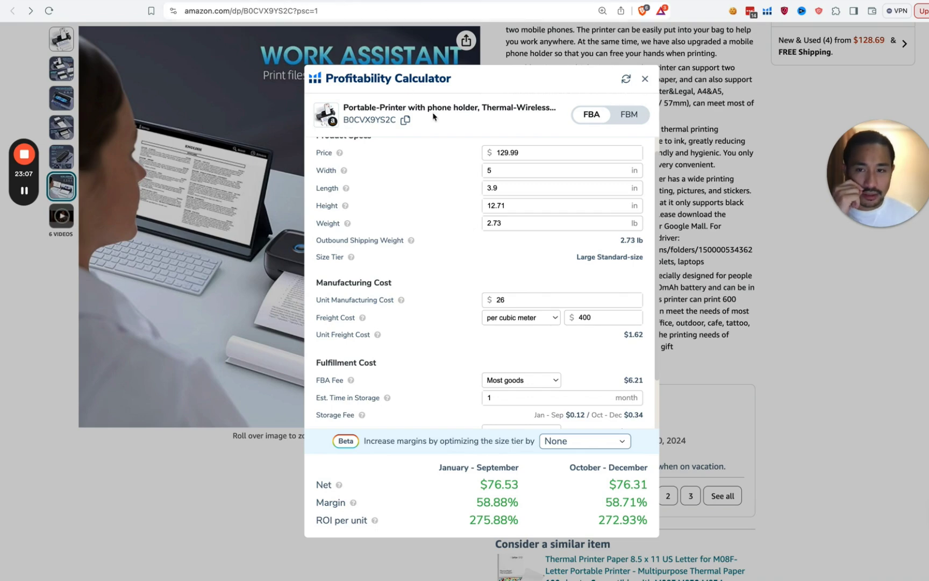
{"action": "left_click_drag", "start_coordinate": [446, 84], "coordinate": [639, 94]}
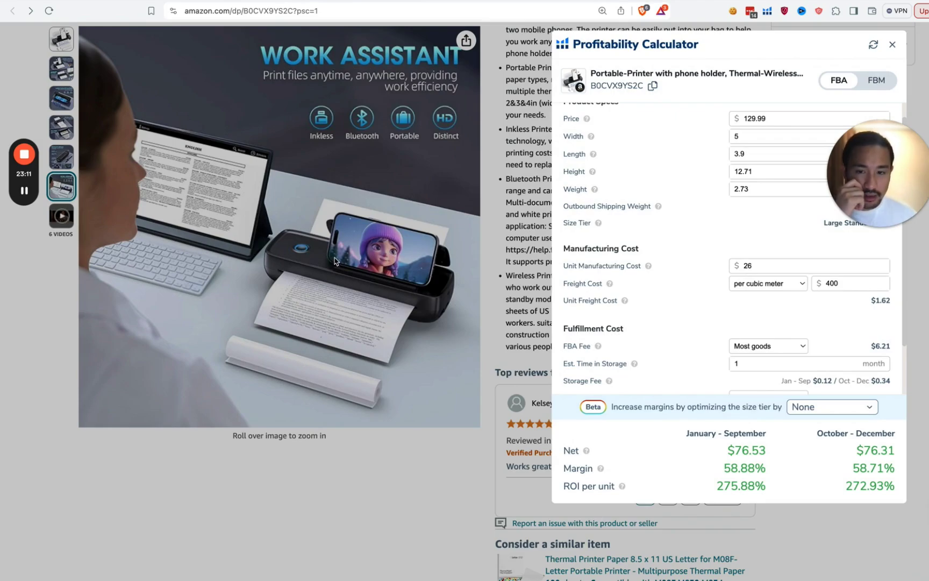
{"action": "key", "text": "ctrl+Tab"}
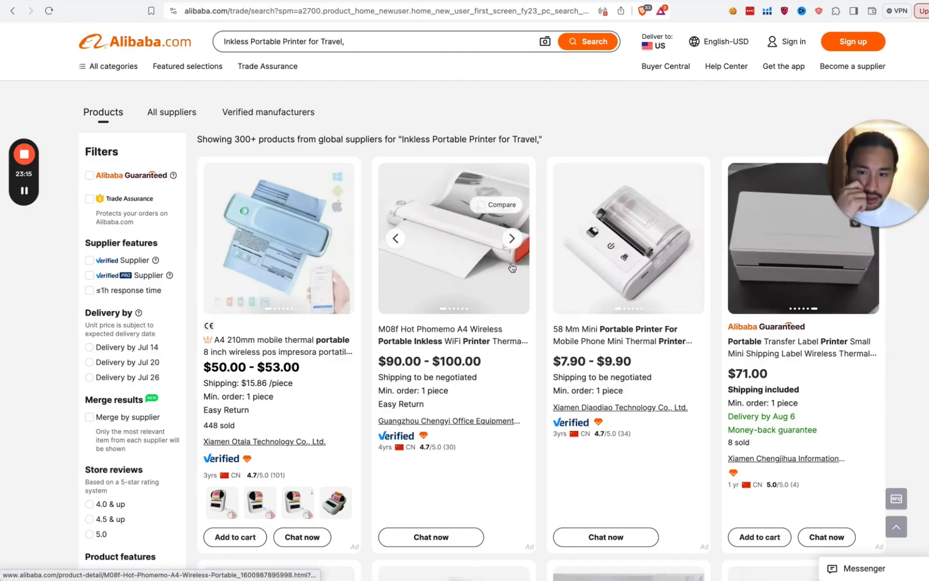
Step: Browse the Alibaba inkless portable printer listings, comparing their USD price ranges
{"action": "scroll", "coordinate": [377, 334], "scroll_direction": "down", "scroll_amount": 2}
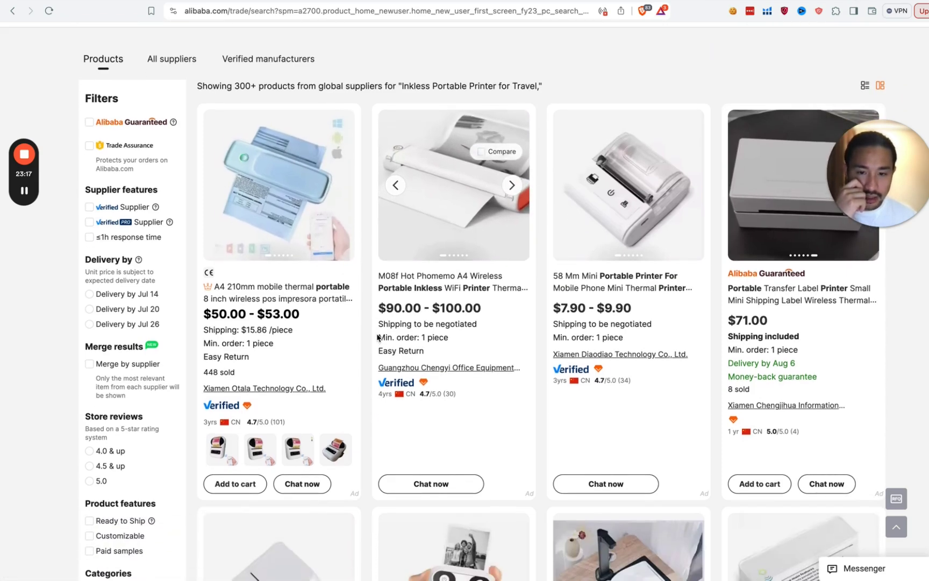
{"action": "scroll", "coordinate": [385, 350], "scroll_direction": "down", "scroll_amount": 7}
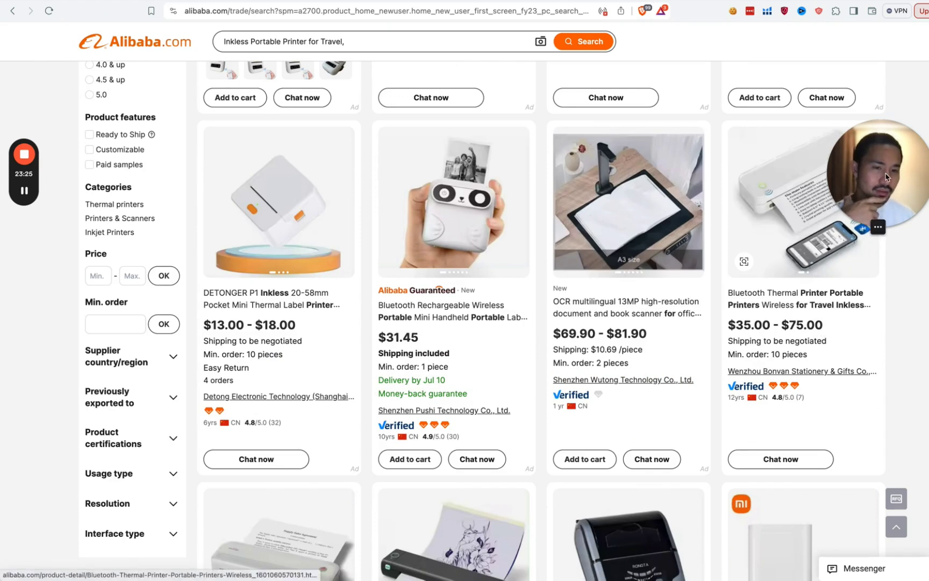
{"action": "left_click_drag", "start_coordinate": [909, 212], "coordinate": [910, 116]}
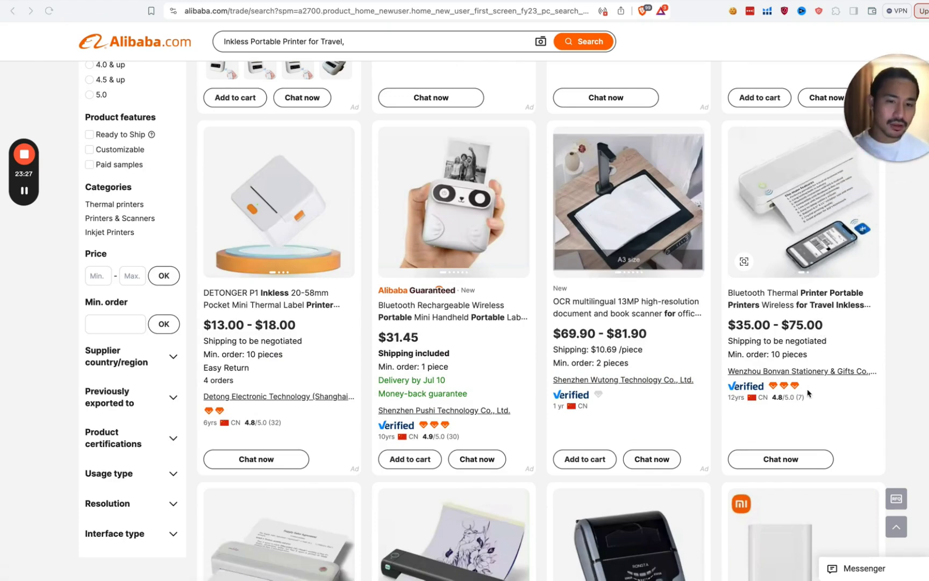
{"action": "scroll", "coordinate": [731, 326], "scroll_direction": "down", "scroll_amount": 4}
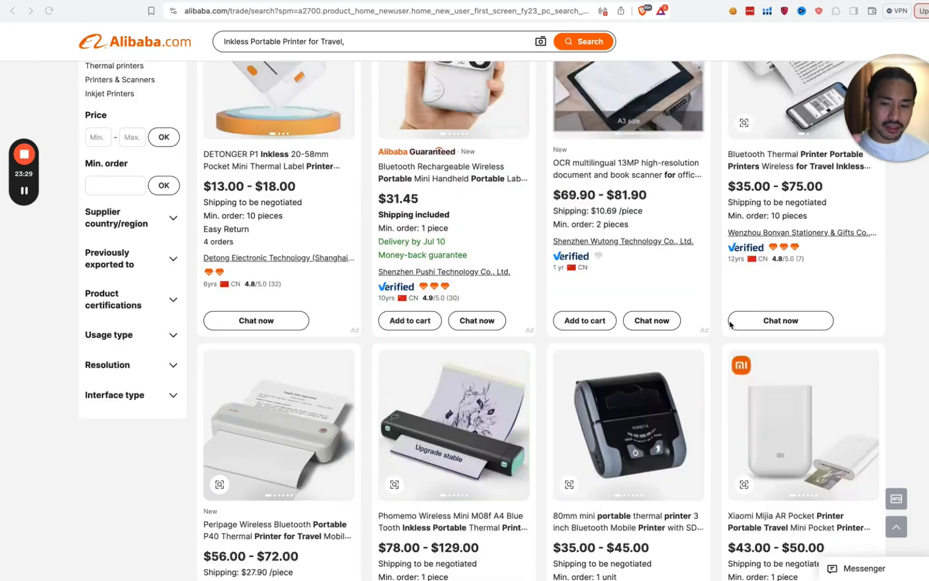
{"action": "scroll", "coordinate": [715, 339], "scroll_direction": "down", "scroll_amount": 4}
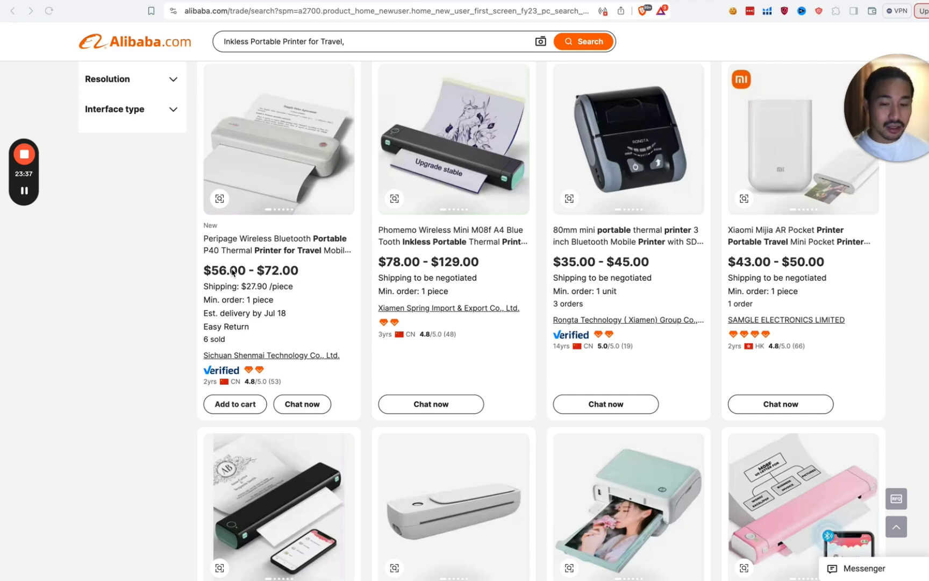
{"action": "mouse_move", "coordinate": [919, 125]}
{"action": "left_click_drag", "start_coordinate": [919, 124], "coordinate": [654, 153]}
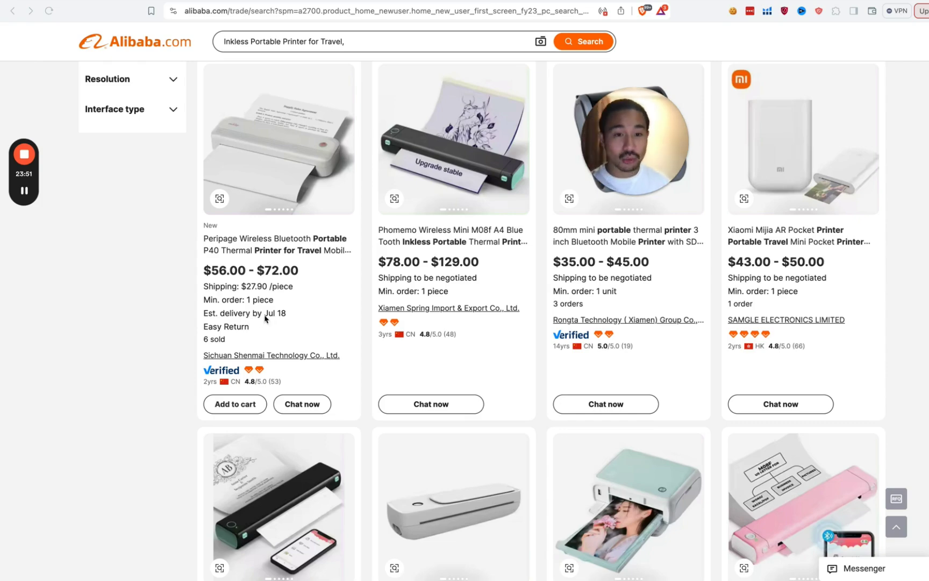
Step: Scroll further through the results, then back up to the A4 210mm printer at $50.00–$53.00
{"action": "scroll", "coordinate": [164, 376], "scroll_direction": "down", "scroll_amount": 3}
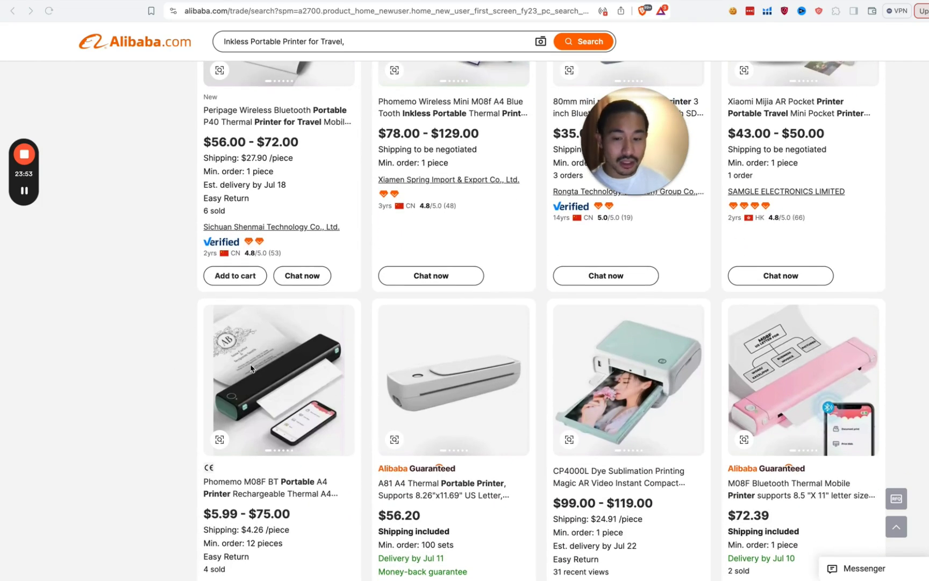
{"action": "scroll", "coordinate": [301, 380], "scroll_direction": "down", "scroll_amount": 8}
{"action": "scroll", "coordinate": [300, 380], "scroll_direction": "down", "scroll_amount": 5}
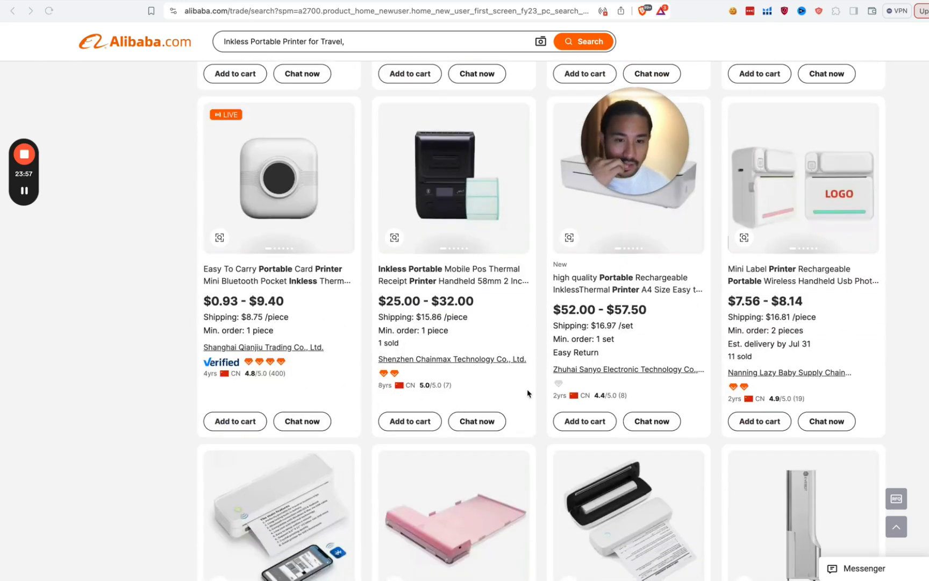
{"action": "scroll", "coordinate": [526, 394], "scroll_direction": "up", "scroll_amount": 1}
{"action": "scroll", "coordinate": [535, 390], "scroll_direction": "down", "scroll_amount": 5}
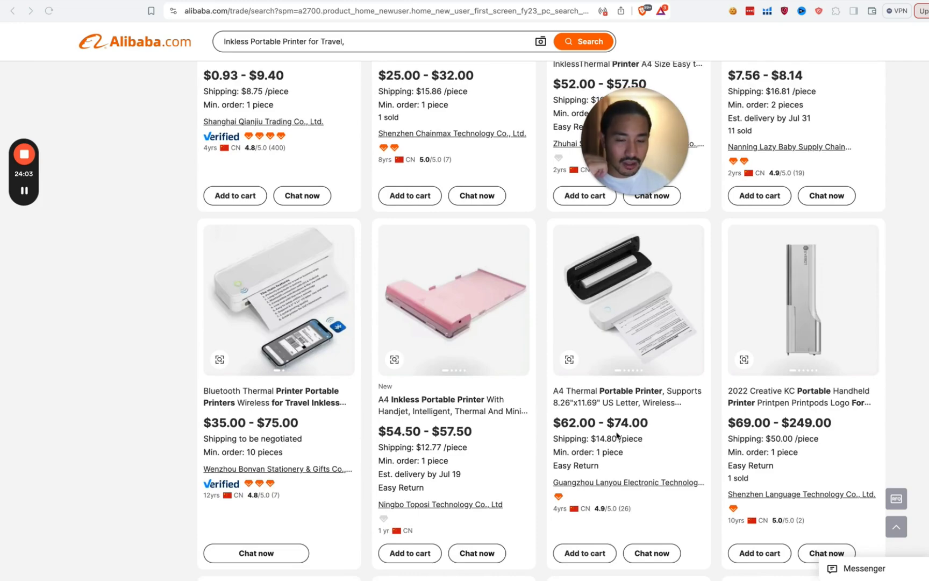
{"action": "scroll", "coordinate": [600, 441], "scroll_direction": "down", "scroll_amount": 1}
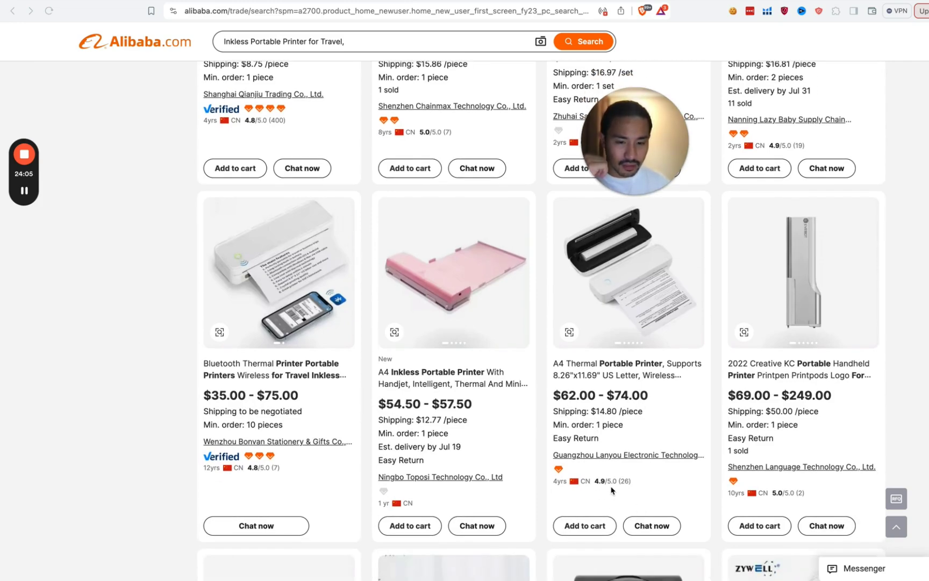
{"action": "scroll", "coordinate": [624, 430], "scroll_direction": "down", "scroll_amount": 7}
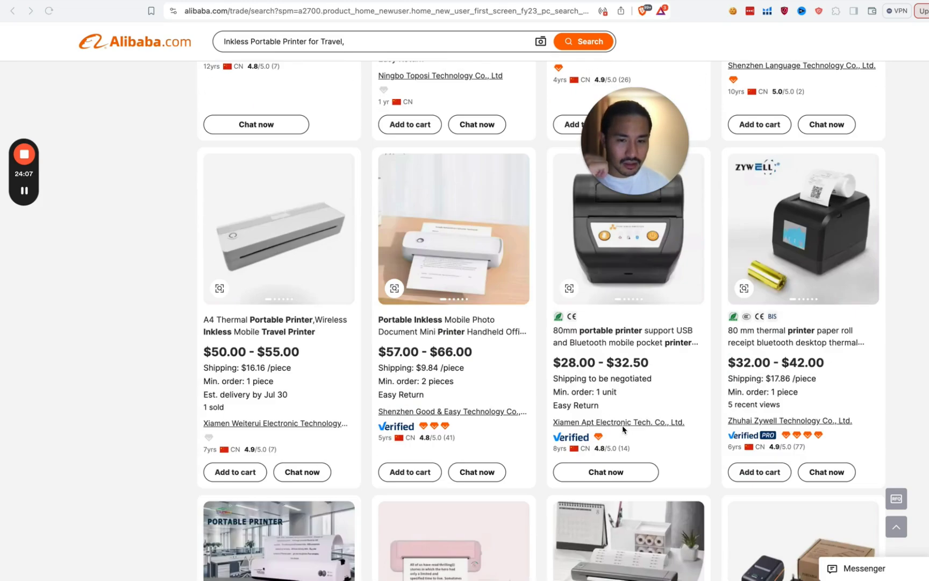
{"action": "scroll", "coordinate": [406, 351], "scroll_direction": "down", "scroll_amount": 6}
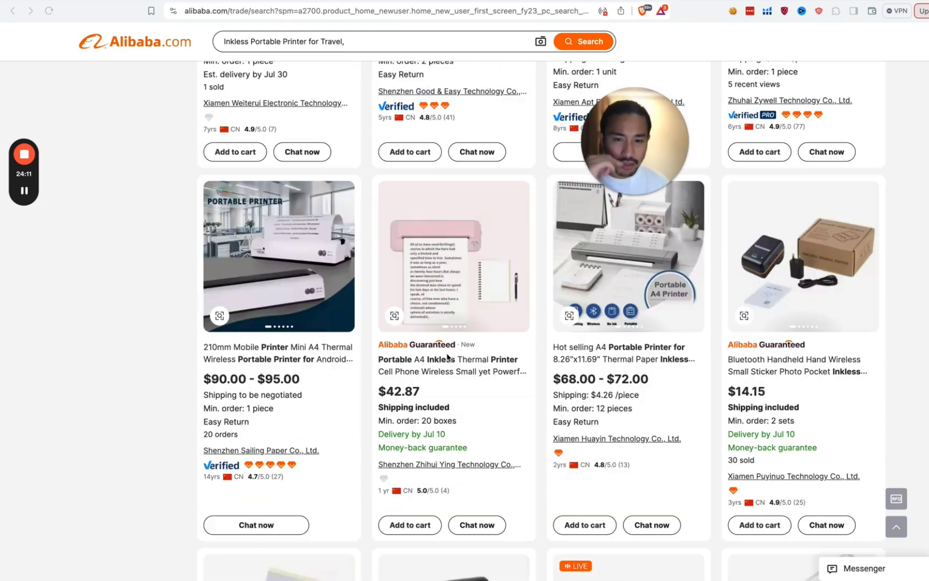
{"action": "scroll", "coordinate": [518, 402], "scroll_direction": "down", "scroll_amount": 6}
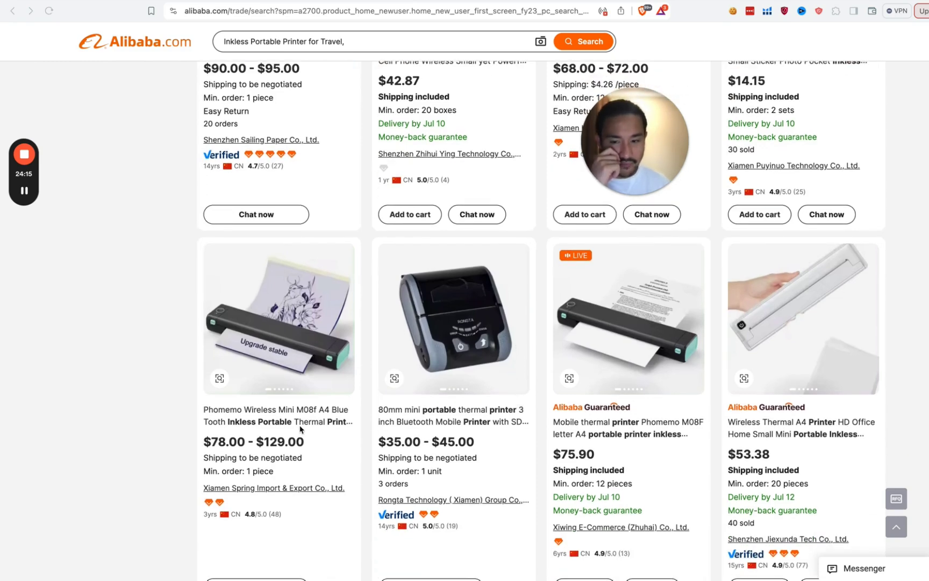
{"action": "scroll", "coordinate": [359, 419], "scroll_direction": "up", "scroll_amount": 5}
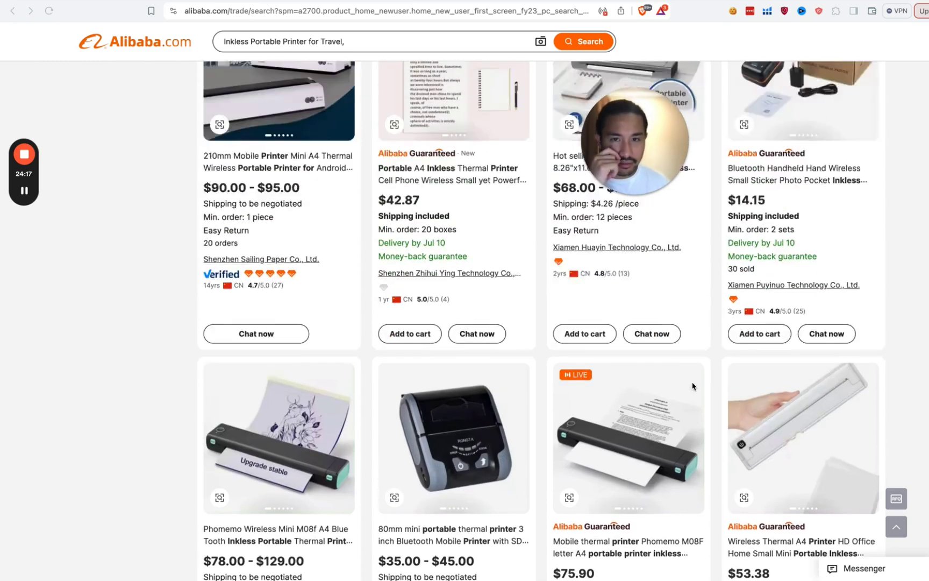
{"action": "scroll", "coordinate": [618, 370], "scroll_direction": "up", "scroll_amount": 10}
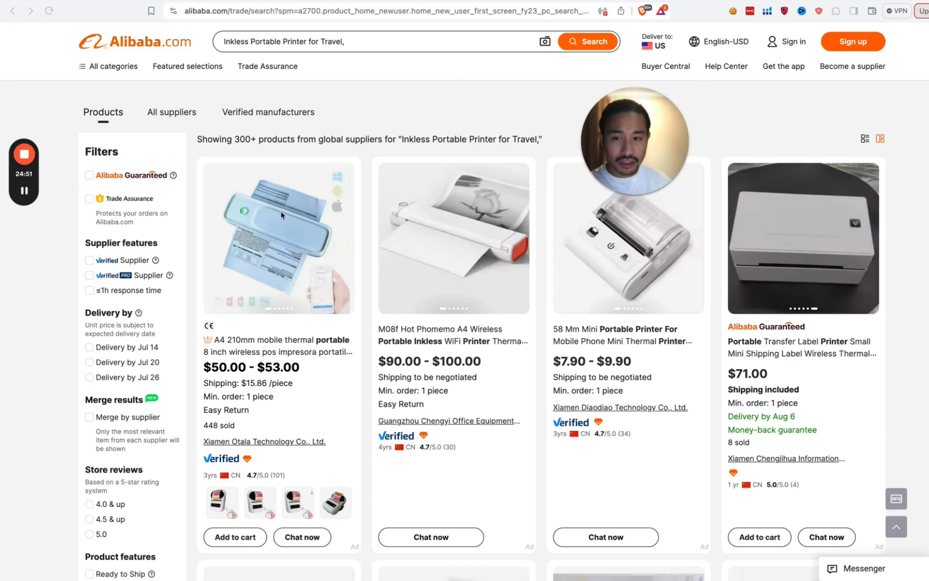
Step: Back in the Profitability Calculator, change the unit manufacturing cost from 26 to $50
{"action": "left_click", "coordinate": [320, 1]}
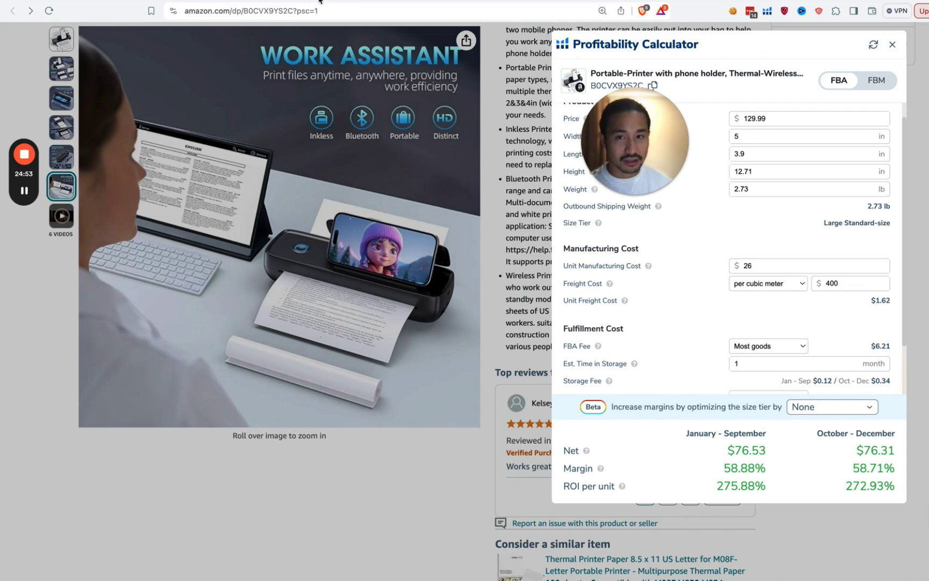
{"action": "left_click", "coordinate": [754, 267]}
{"action": "key", "text": "BackSpace"}
{"action": "key", "text": "BackSpace"}
{"action": "type", "text": "50"}
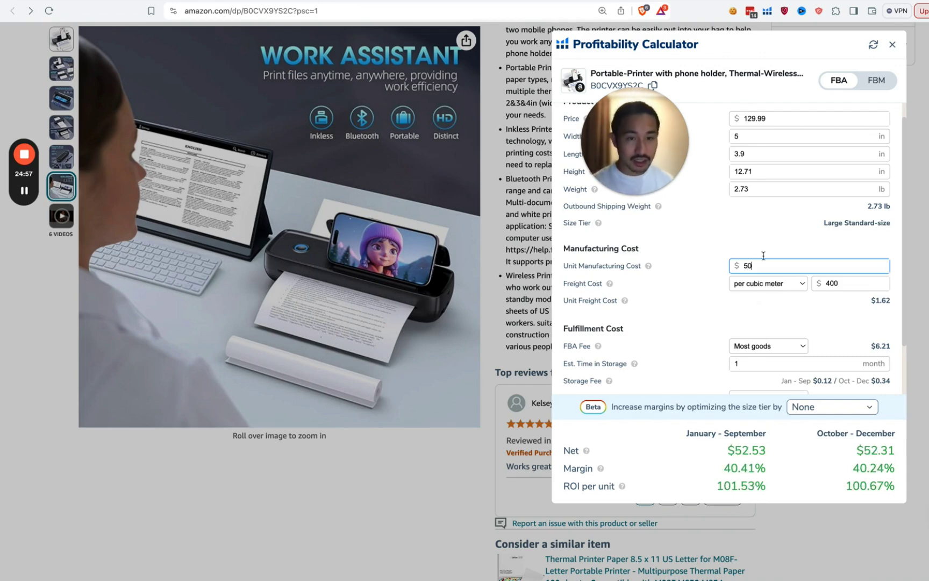
Step: Review the resulting $52.53 net and 40.41% margin, then return to the Xray results
{"action": "left_click_drag", "start_coordinate": [734, 50], "coordinate": [383, 82]}
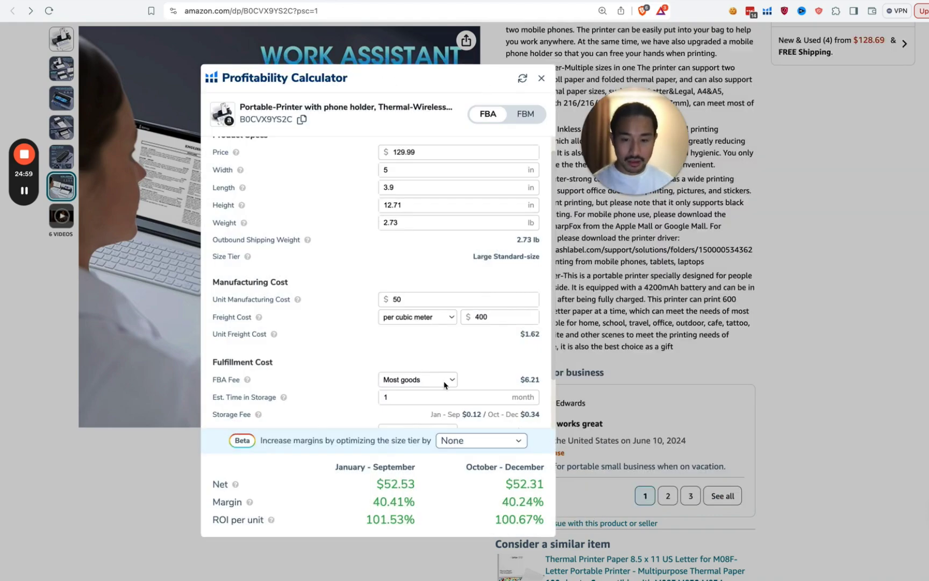
{"action": "scroll", "coordinate": [370, 359], "scroll_direction": "down", "scroll_amount": 2}
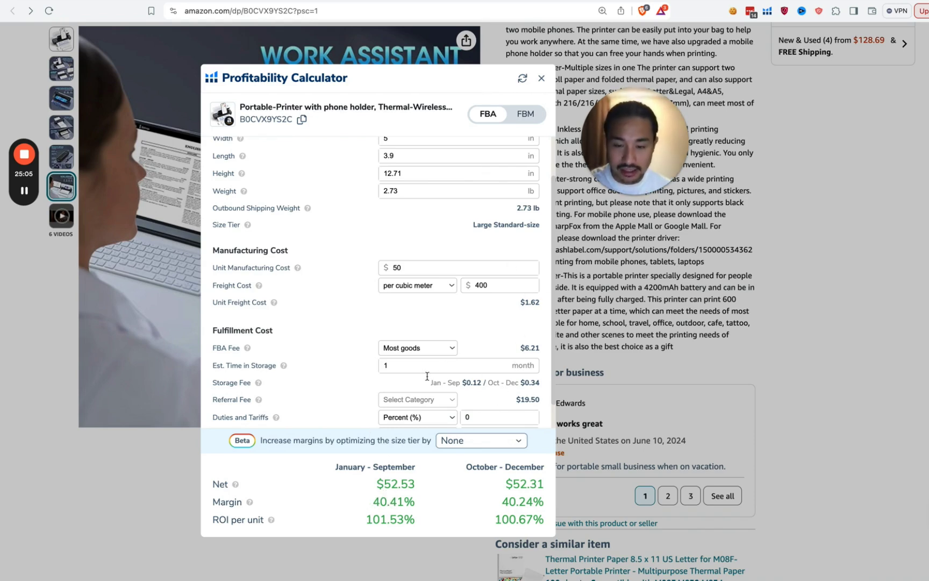
{"action": "scroll", "coordinate": [433, 381], "scroll_direction": "down", "scroll_amount": 2}
{"action": "left_click_drag", "start_coordinate": [423, 510], "coordinate": [390, 483]}
{"action": "left_click", "coordinate": [381, 491]}
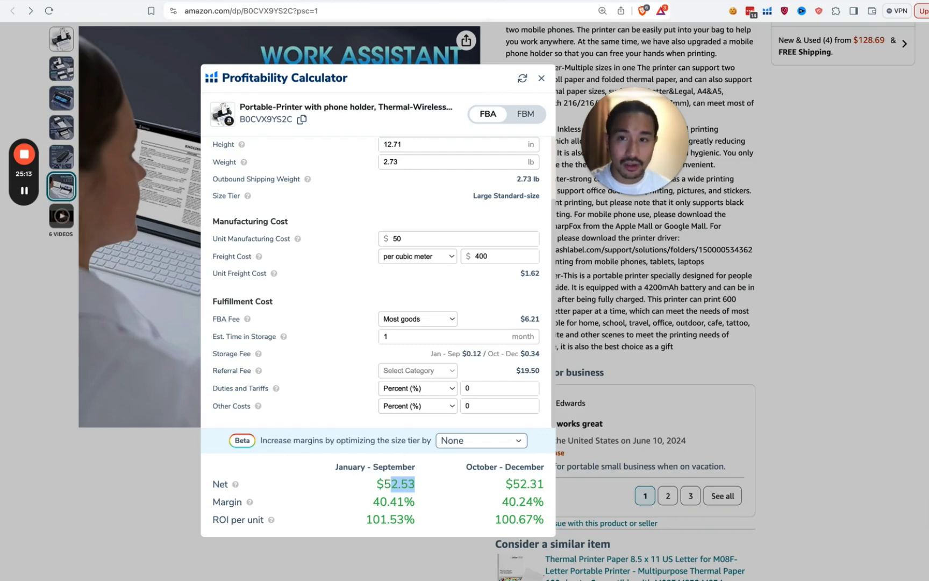
{"action": "key", "text": "super+bracketleft"}
{"action": "key", "text": "super+bracketleft"}
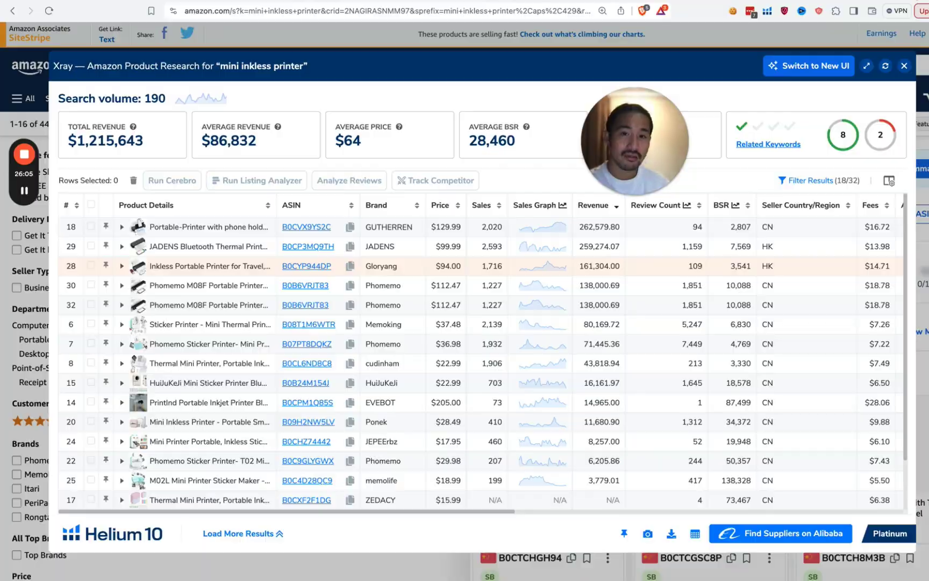
Step: Load amzshifu.com in a new tab from the 'amz' address suggestion
{"action": "key", "text": "super+t"}
{"action": "type", "text": "amz"}
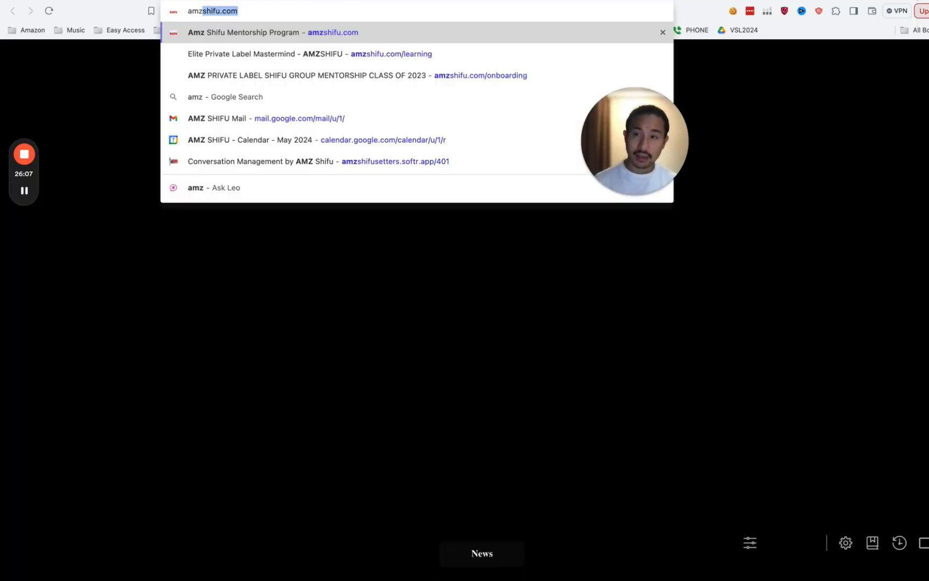
{"action": "key", "text": "Return"}
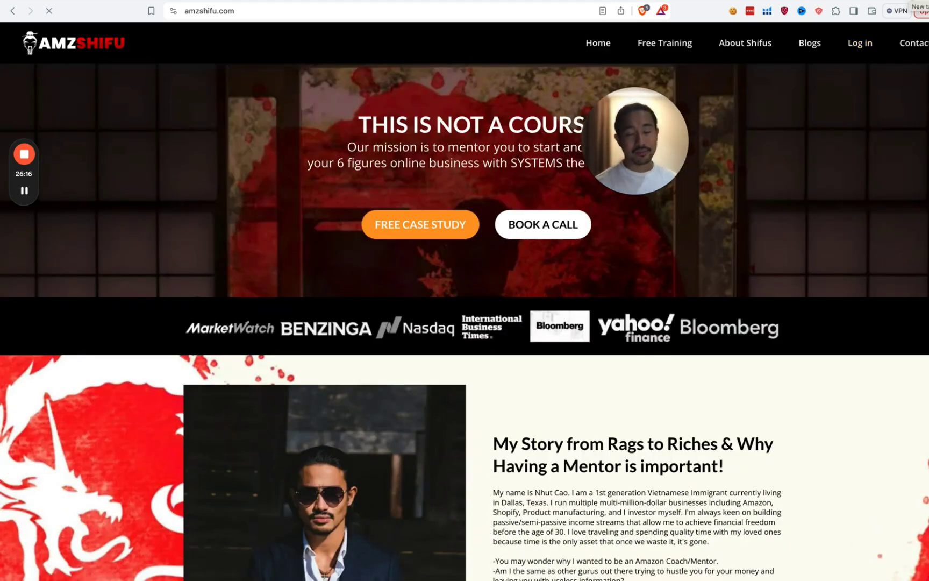
Step: Open the pasted shared Google Drive folder link in another new tab
{"action": "key", "text": "super+t"}
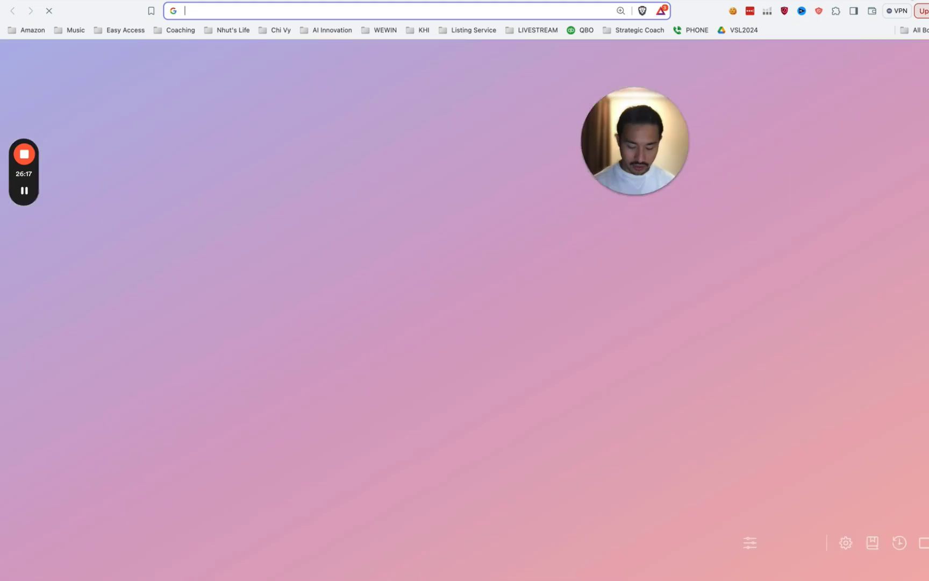
{"action": "key", "text": "Return"}
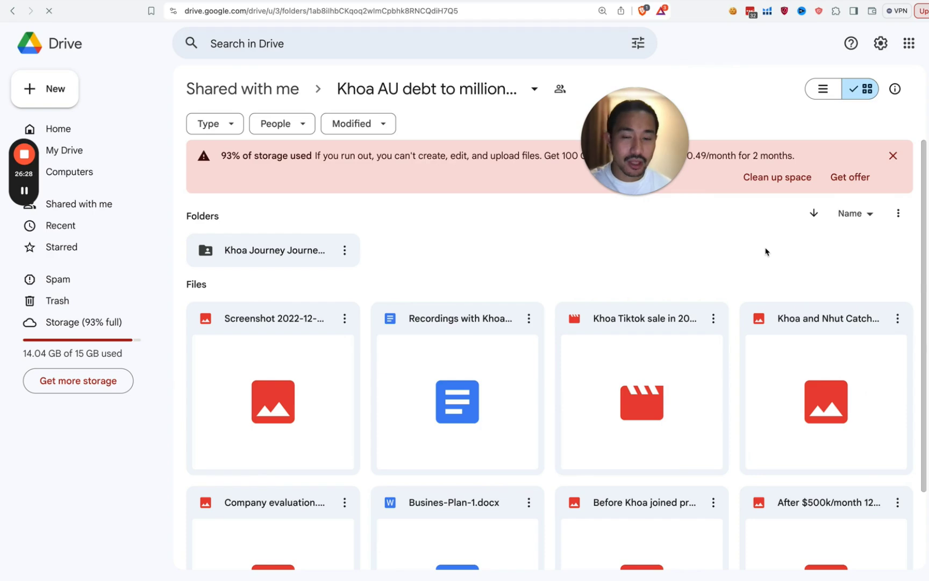
Step: Preview the January 2021 pre-program chat screenshot, then open the mentee's journey subfolder
{"action": "scroll", "coordinate": [618, 317], "scroll_direction": "down", "scroll_amount": 1}
{"action": "scroll", "coordinate": [600, 354], "scroll_direction": "down", "scroll_amount": 1}
{"action": "left_click", "coordinate": [601, 464]}
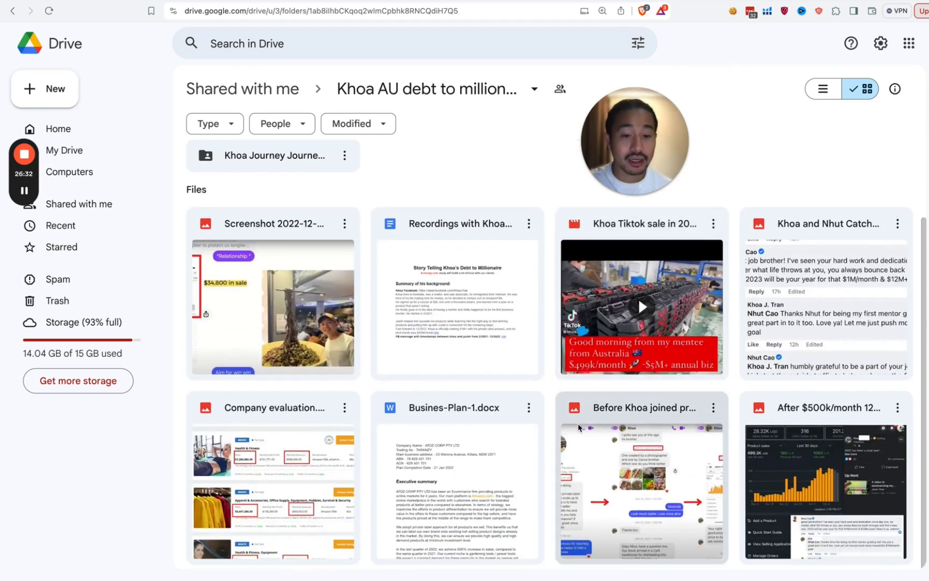
{"action": "double_click", "coordinate": [600, 464]}
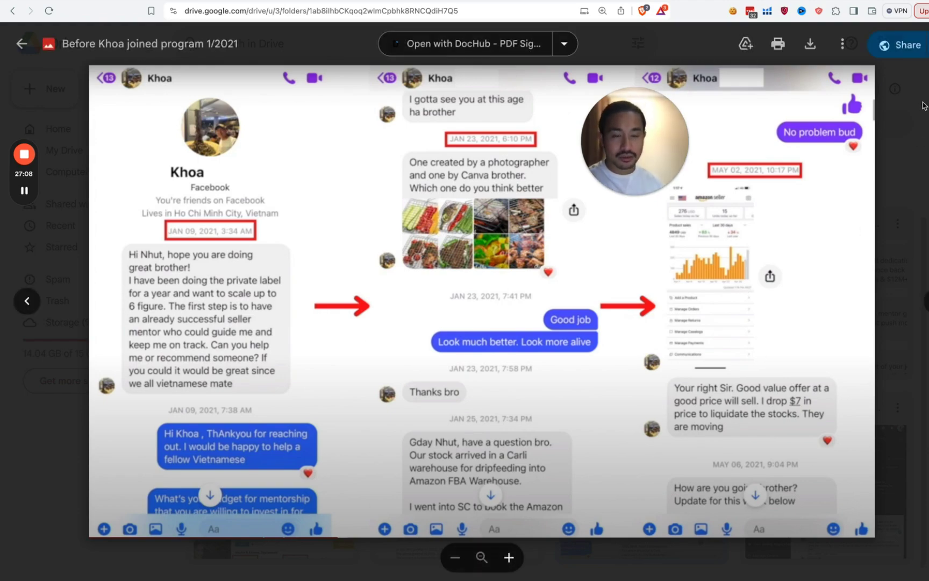
{"action": "key", "text": "Escape"}
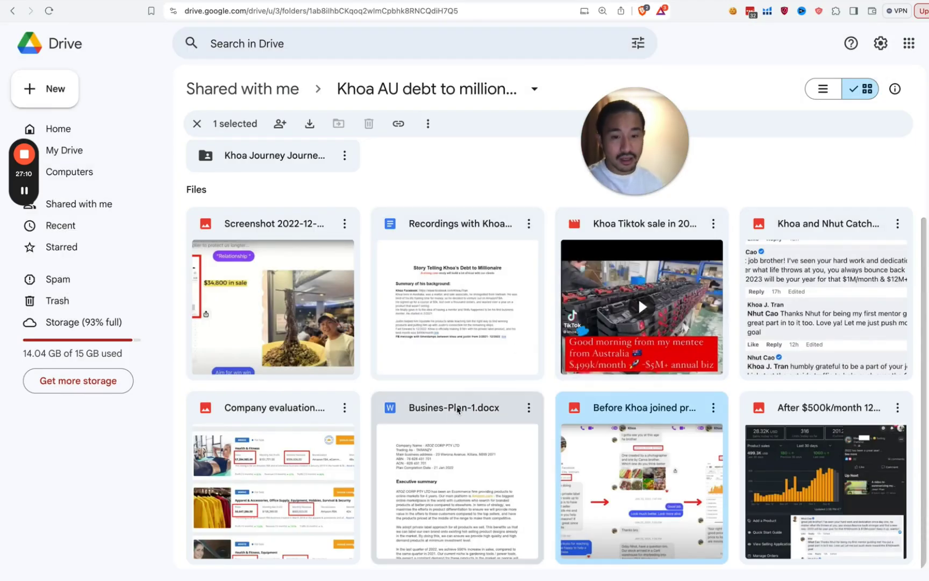
{"action": "left_click", "coordinate": [288, 167]}
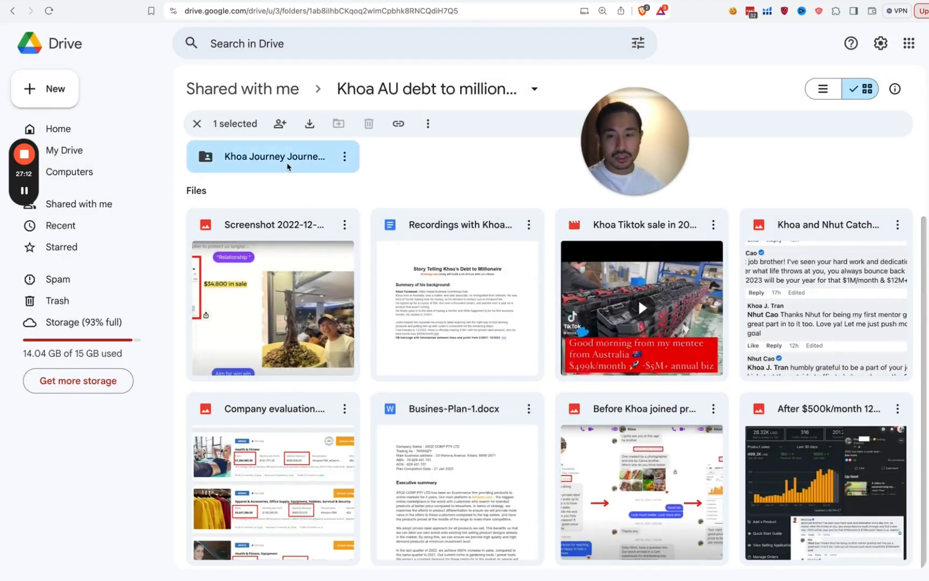
{"action": "double_click", "coordinate": [288, 167]}
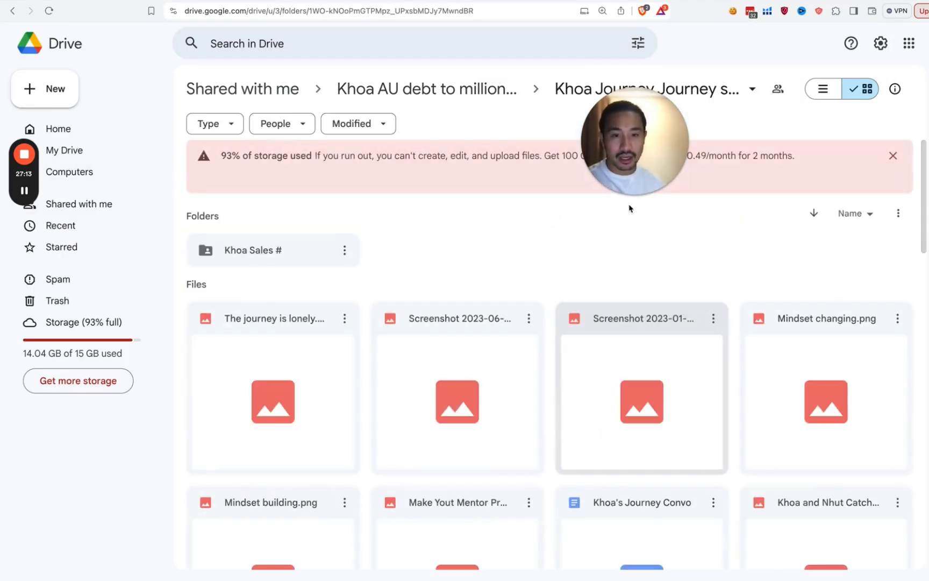
Step: Preview the $499k:month.png sales screenshot at the folder's bottom, then switch to the amzshifu.com tab
{"action": "scroll", "coordinate": [632, 290], "scroll_direction": "down", "scroll_amount": 2}
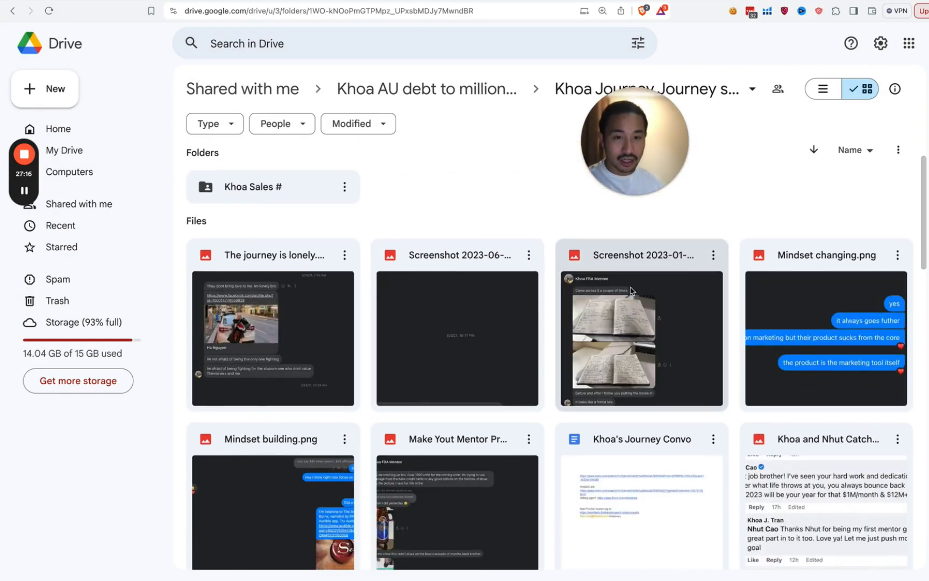
{"action": "scroll", "coordinate": [632, 291], "scroll_direction": "down", "scroll_amount": 12}
{"action": "scroll", "coordinate": [637, 304], "scroll_direction": "down", "scroll_amount": 5}
{"action": "scroll", "coordinate": [643, 326], "scroll_direction": "down", "scroll_amount": 8}
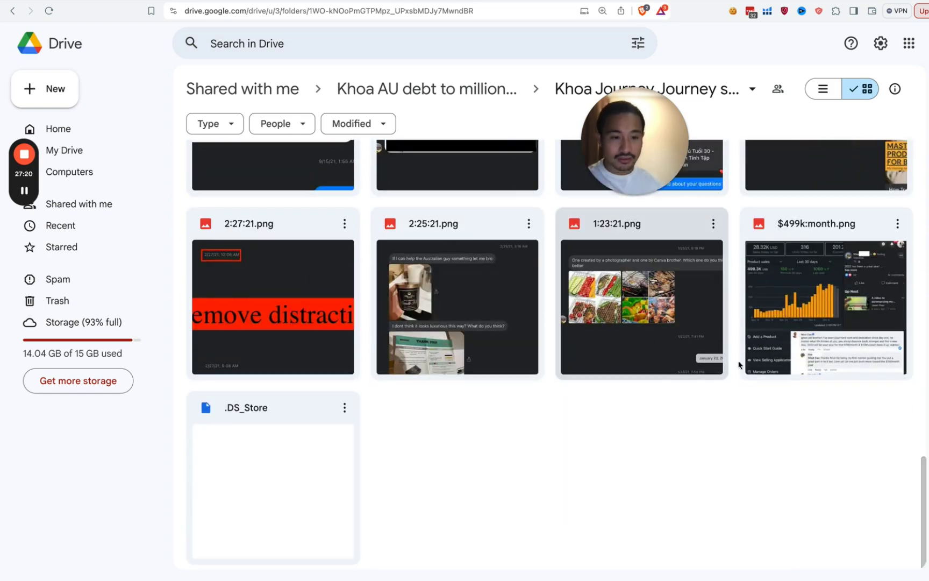
{"action": "double_click", "coordinate": [782, 340]}
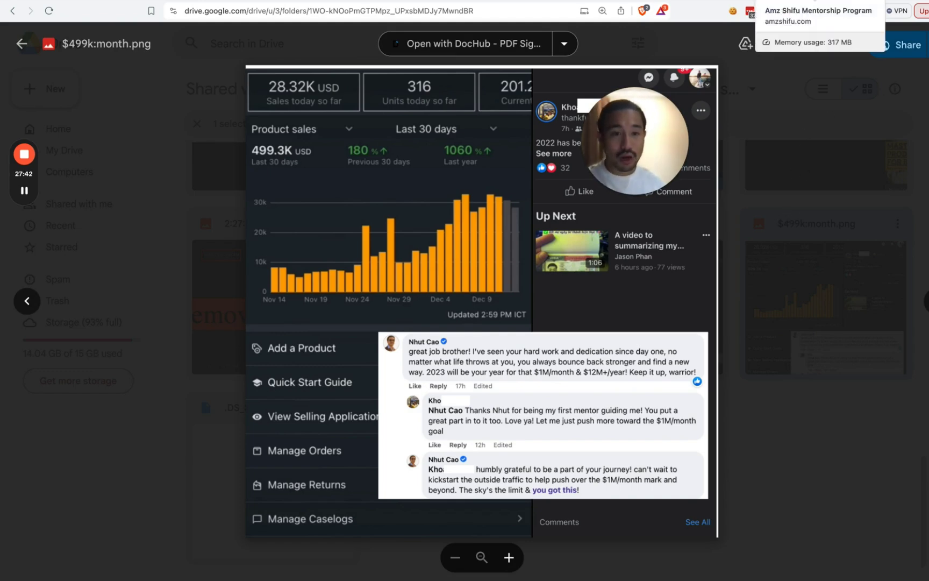
{"action": "key", "text": "ctrl+Tab"}
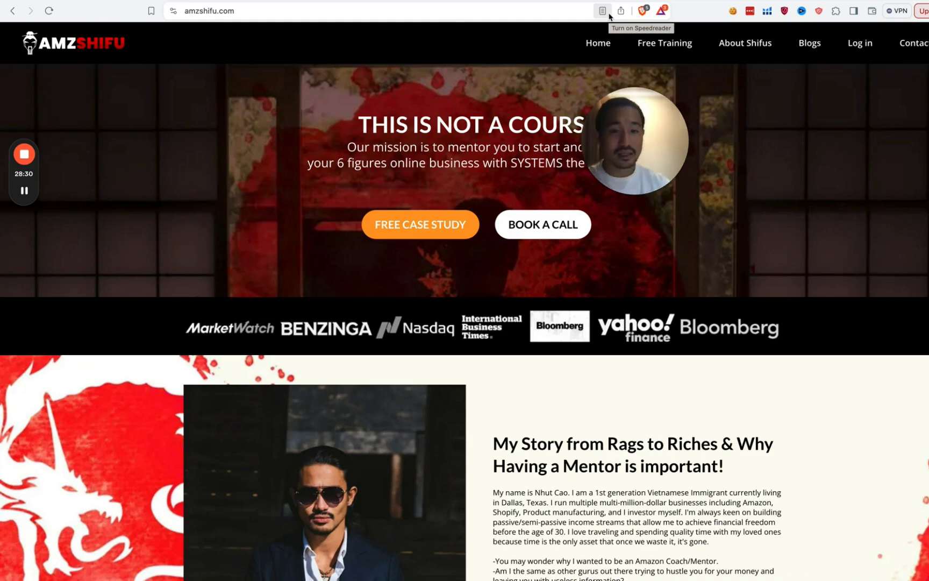
{"action": "left_click", "coordinate": [759, 45]}
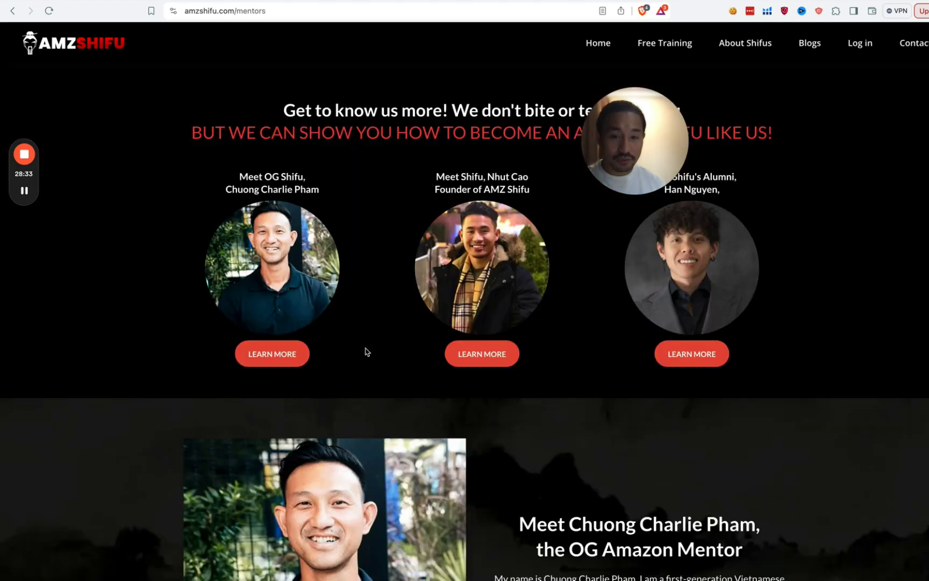
{"action": "scroll", "coordinate": [388, 366], "scroll_direction": "down", "scroll_amount": 1}
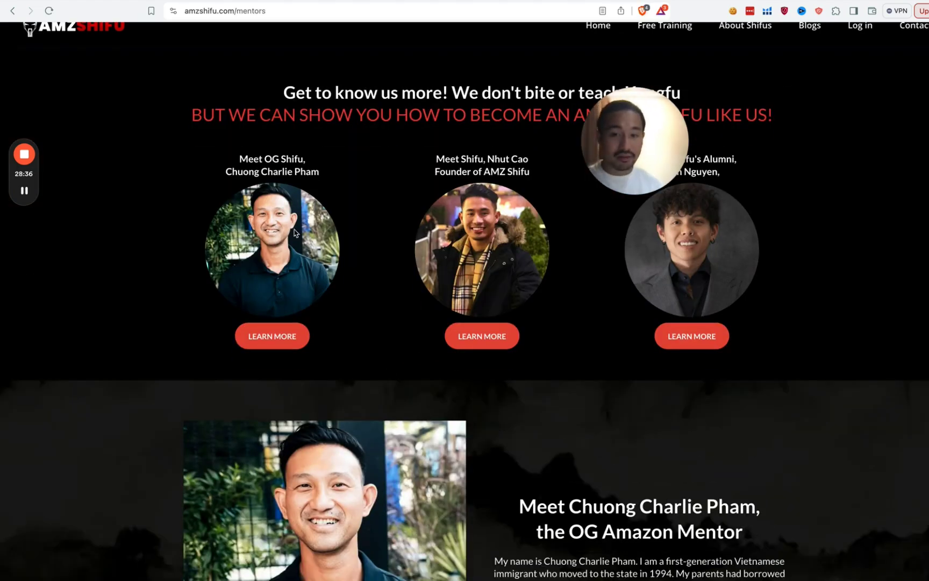
{"action": "scroll", "coordinate": [291, 388], "scroll_direction": "down", "scroll_amount": 15}
{"action": "scroll", "coordinate": [291, 389], "scroll_direction": "up", "scroll_amount": 6}
{"action": "scroll", "coordinate": [291, 389], "scroll_direction": "down", "scroll_amount": 20}
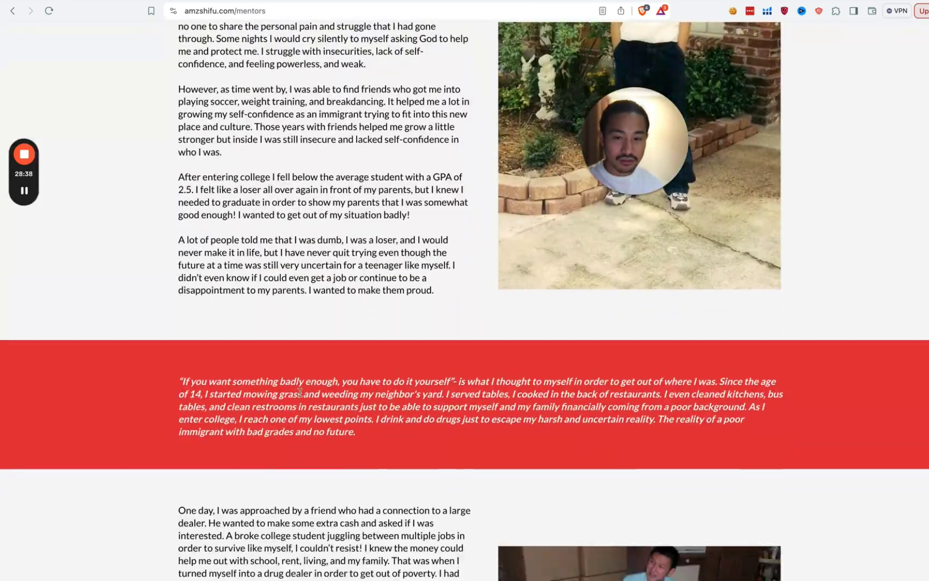
{"action": "scroll", "coordinate": [310, 397], "scroll_direction": "down", "scroll_amount": 6}
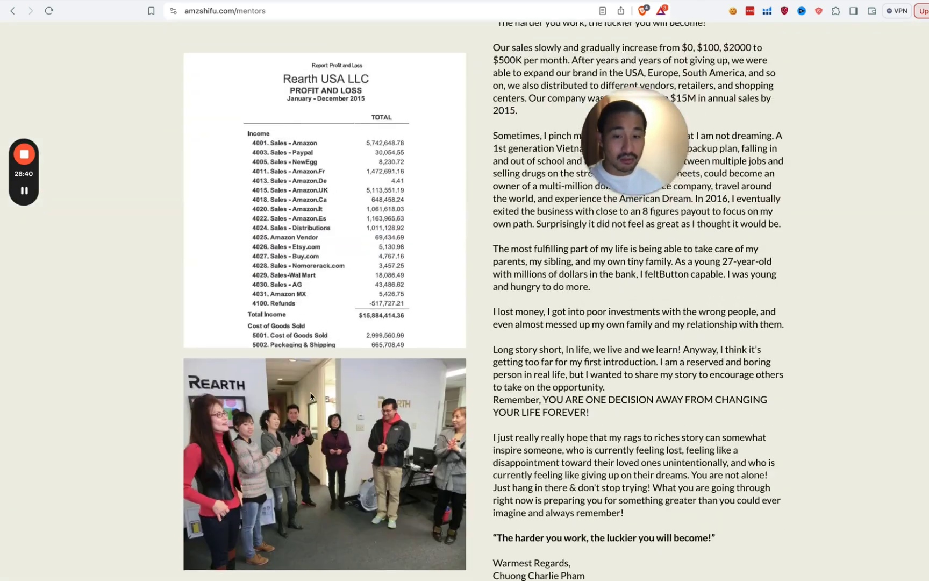
{"action": "scroll", "coordinate": [333, 393], "scroll_direction": "up", "scroll_amount": 1}
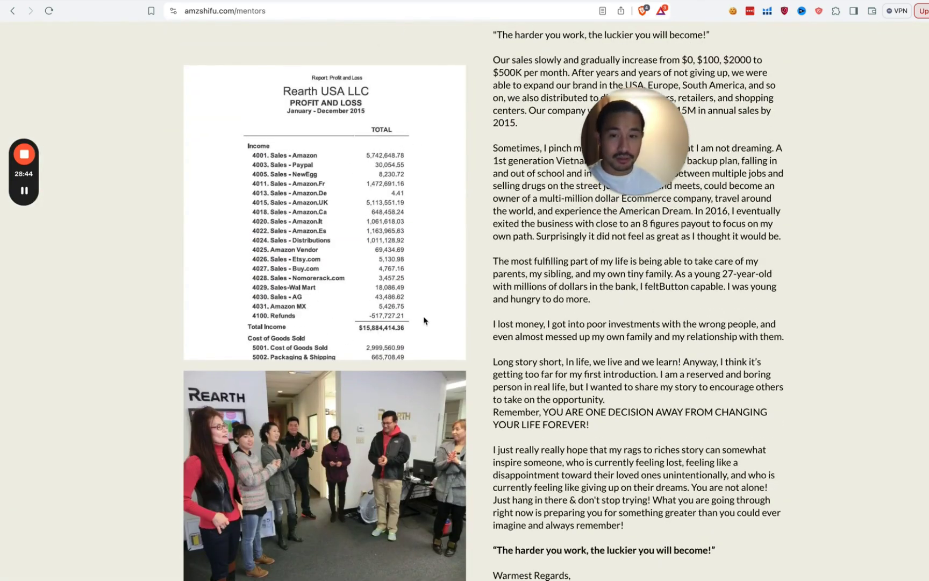
{"action": "scroll", "coordinate": [425, 349], "scroll_direction": "down", "scroll_amount": 3}
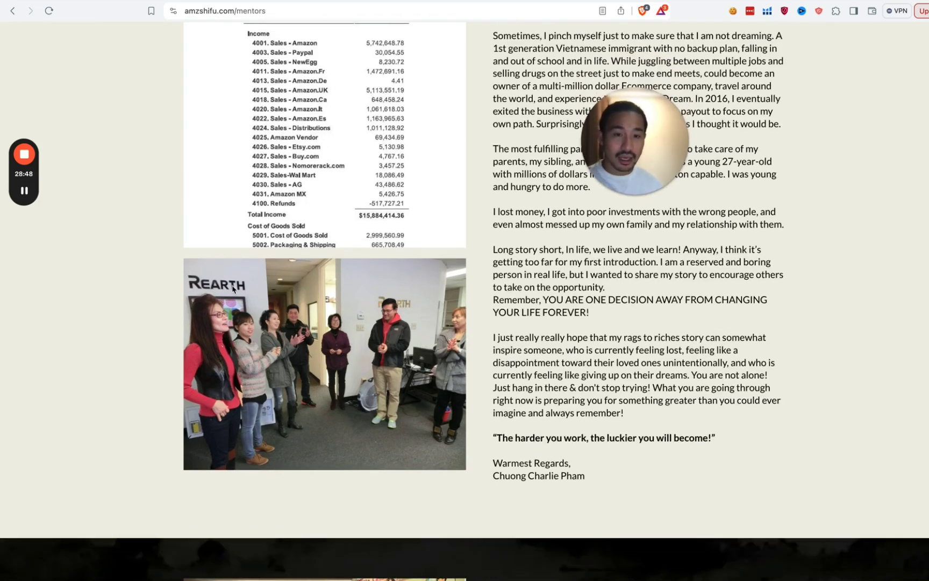
{"action": "scroll", "coordinate": [553, 355], "scroll_direction": "down", "scroll_amount": 10}
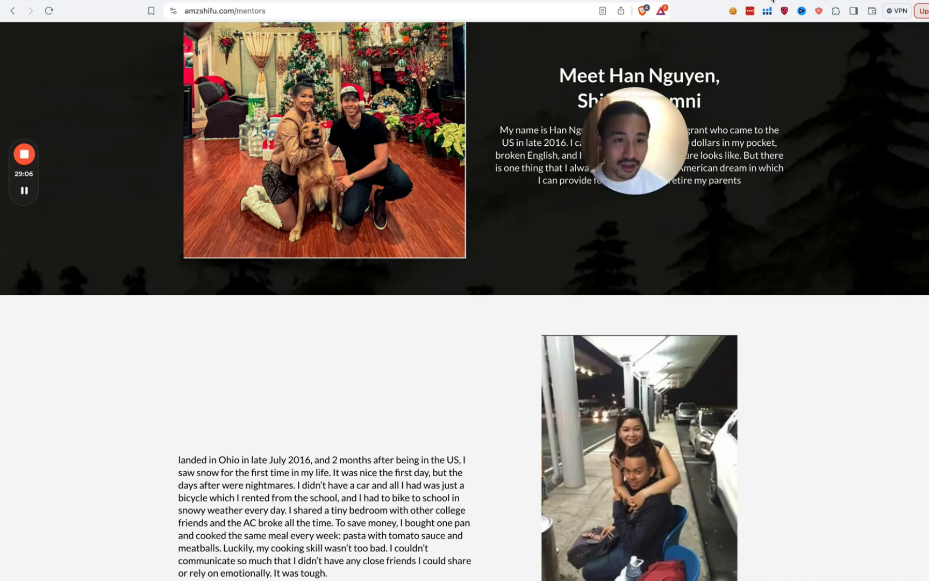
{"action": "key", "text": "super+bracketleft"}
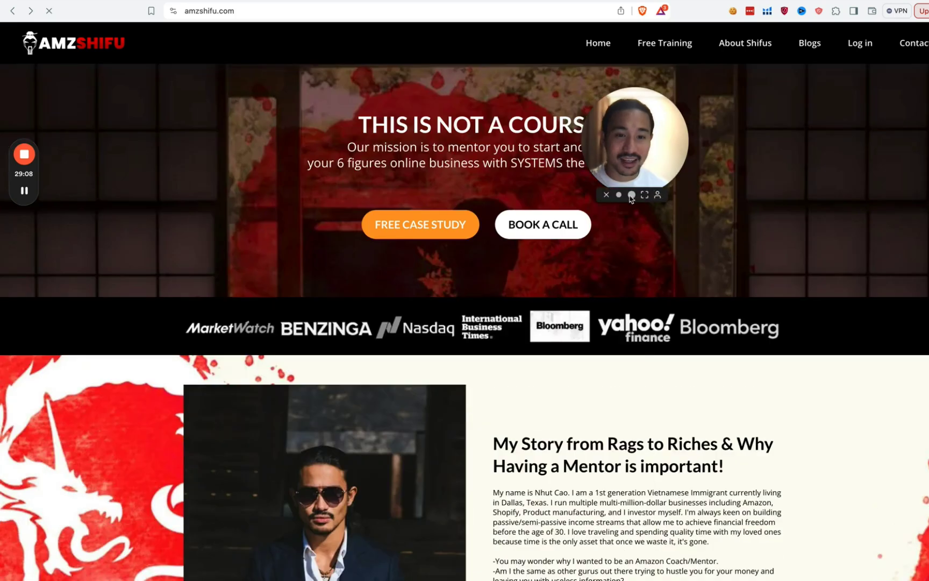
{"action": "left_click", "coordinate": [632, 195]}
{"action": "left_click_drag", "start_coordinate": [645, 205], "coordinate": [485, 332]}
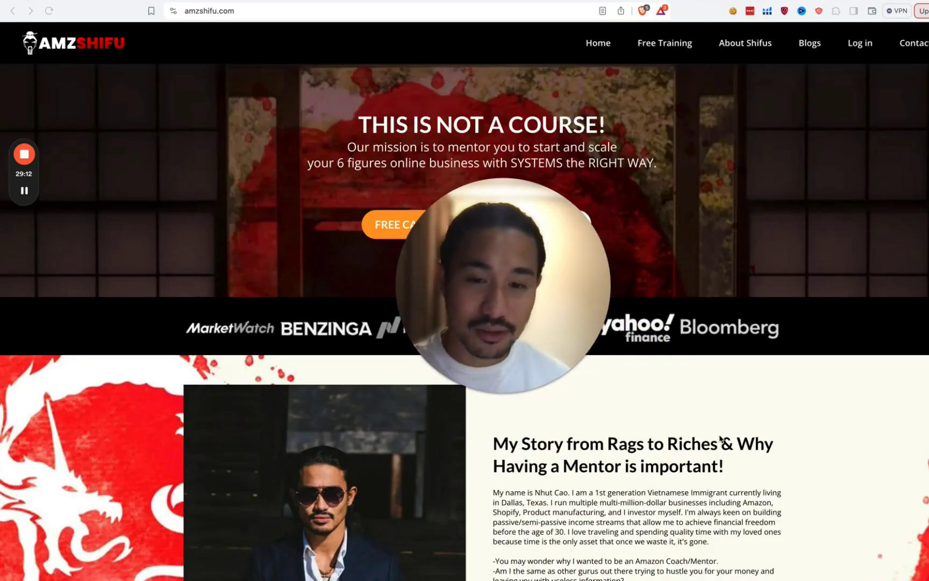